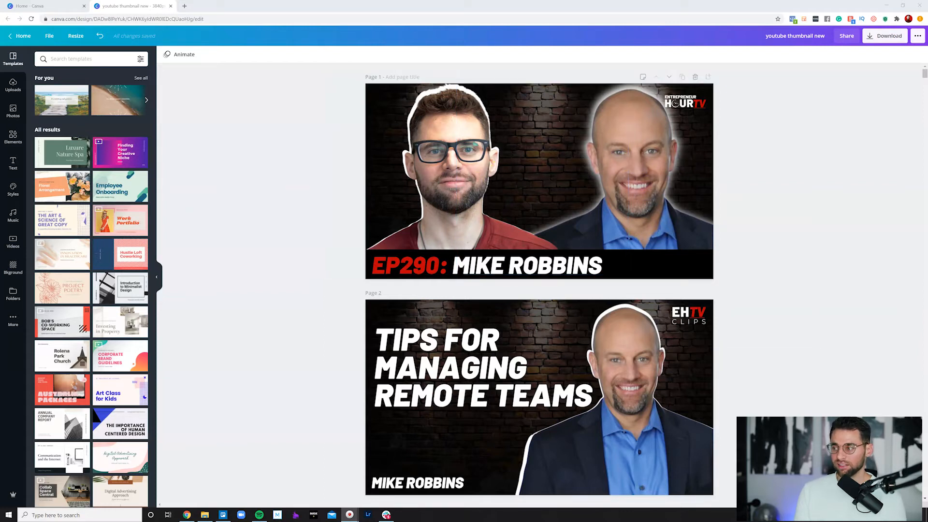
pyautogui.click(847, 492)
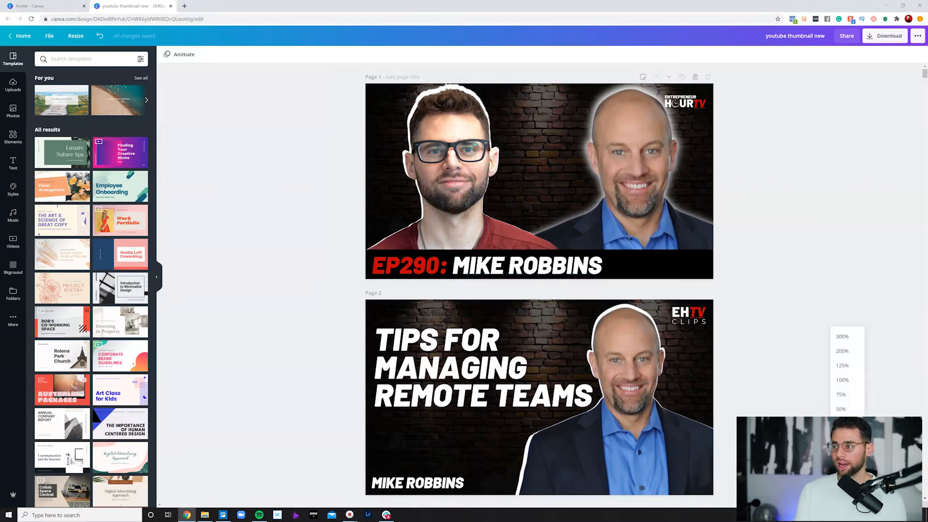
pyautogui.click(842, 438)
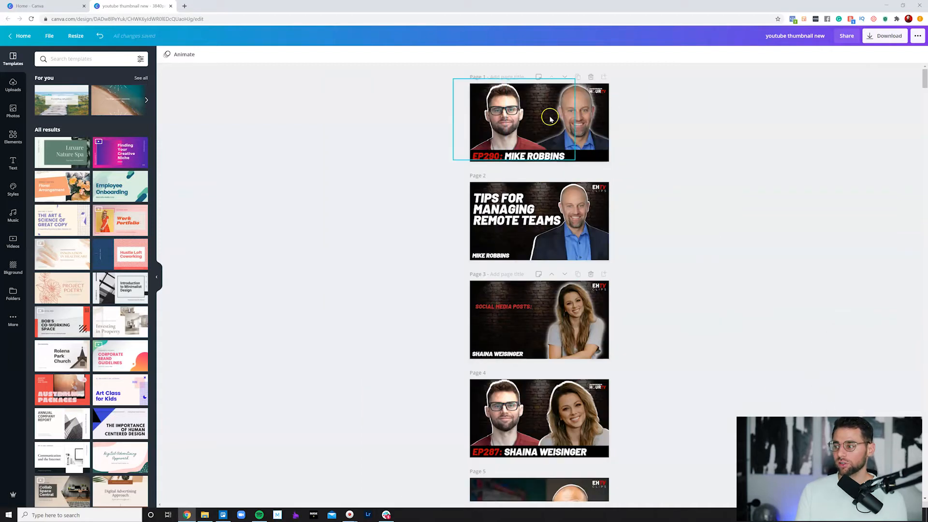
pyautogui.click(847, 491)
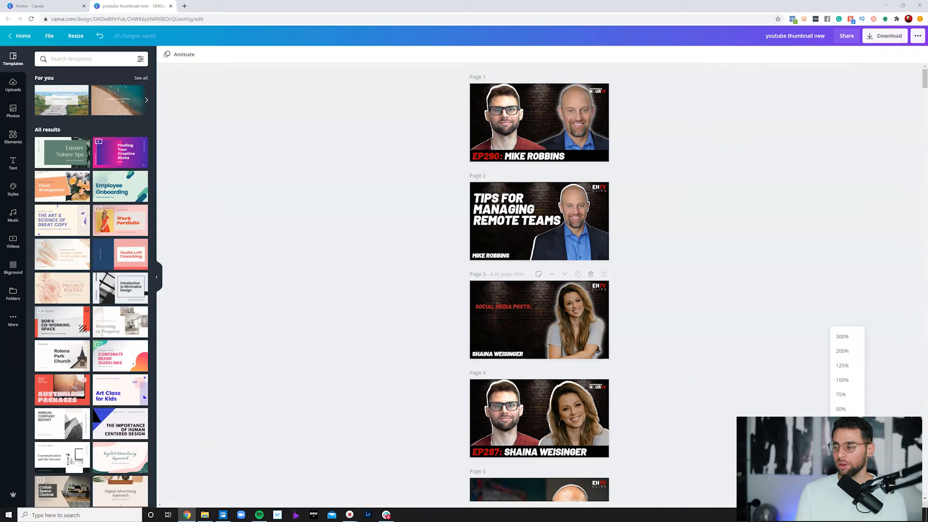
pyautogui.click(842, 423)
pyautogui.scroll(5, 794, 320)
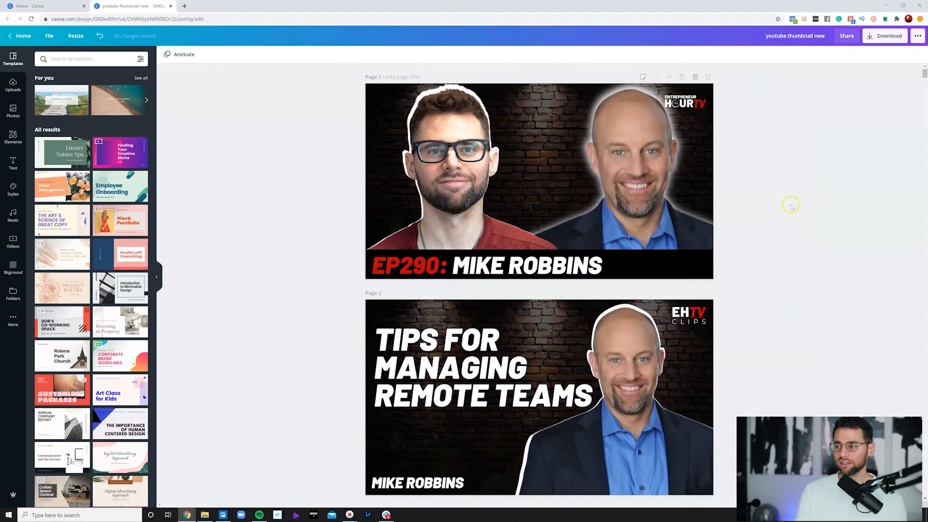
# Delete the dark overlay covering the brick background on page 2.
pyautogui.scroll(-2, 789, 204)
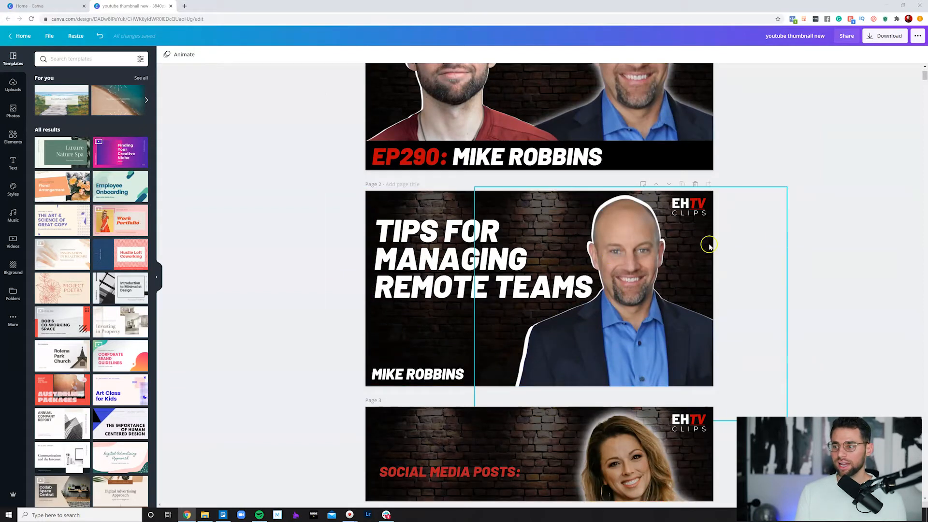
pyautogui.click(394, 341)
pyautogui.click(917, 54)
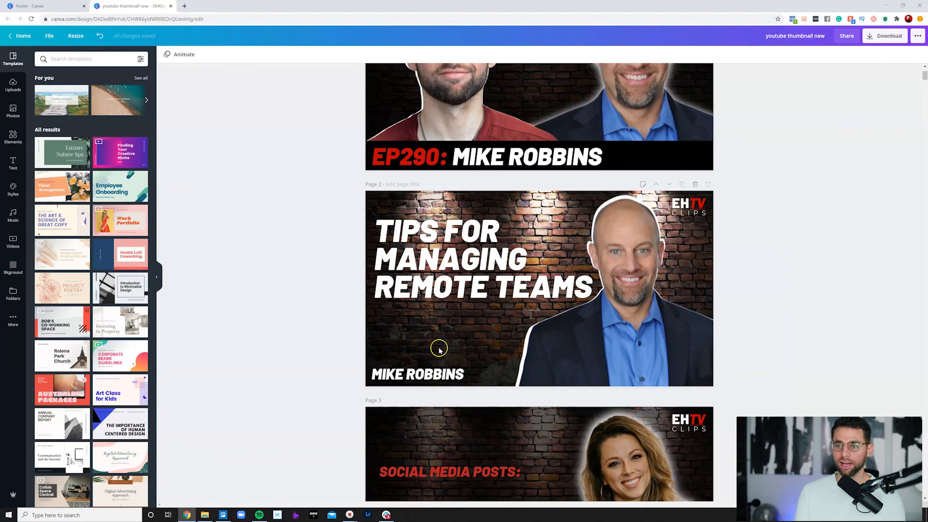
# Search the photo library for "brick".
pyautogui.click(12, 110)
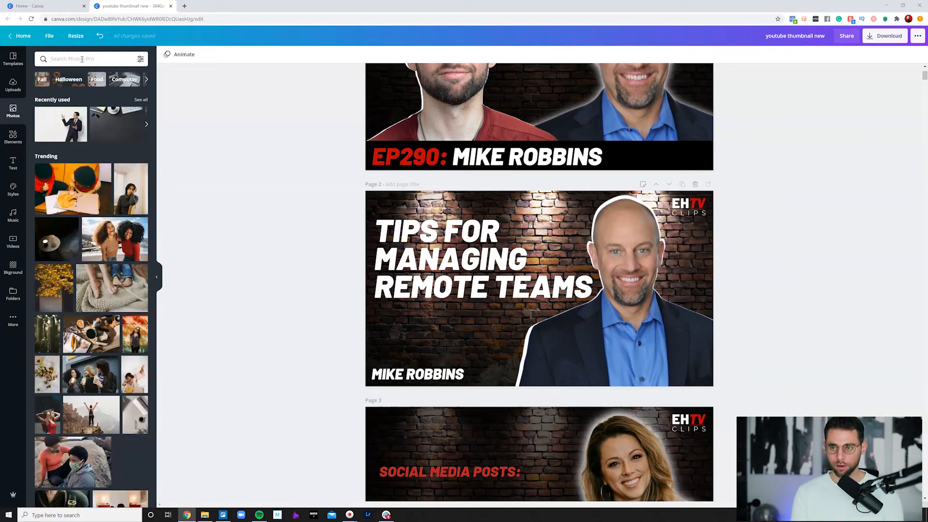
pyautogui.write('brick')
pyautogui.press('Return')
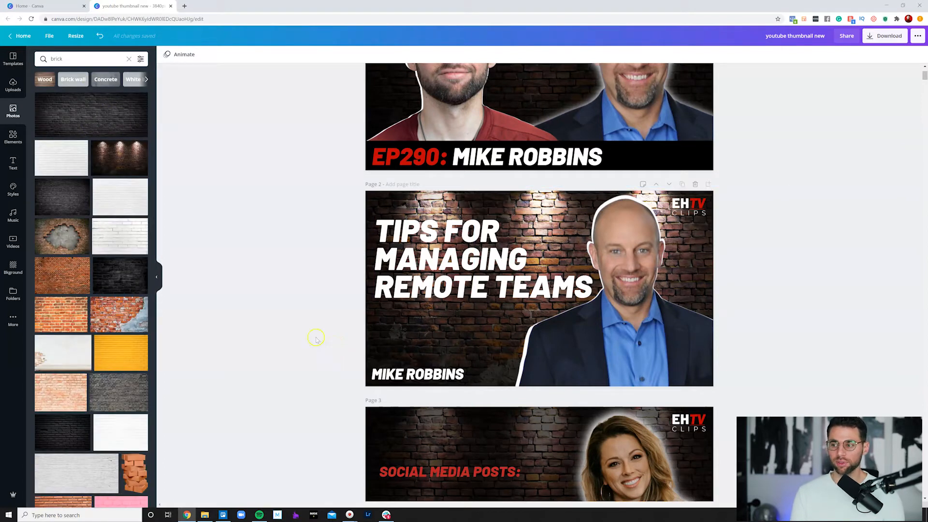
# Restore page 2's deleted dark overlay, try making it fully opaque, and undo that opacity change.
pyautogui.click(99, 35)
pyautogui.click(384, 335)
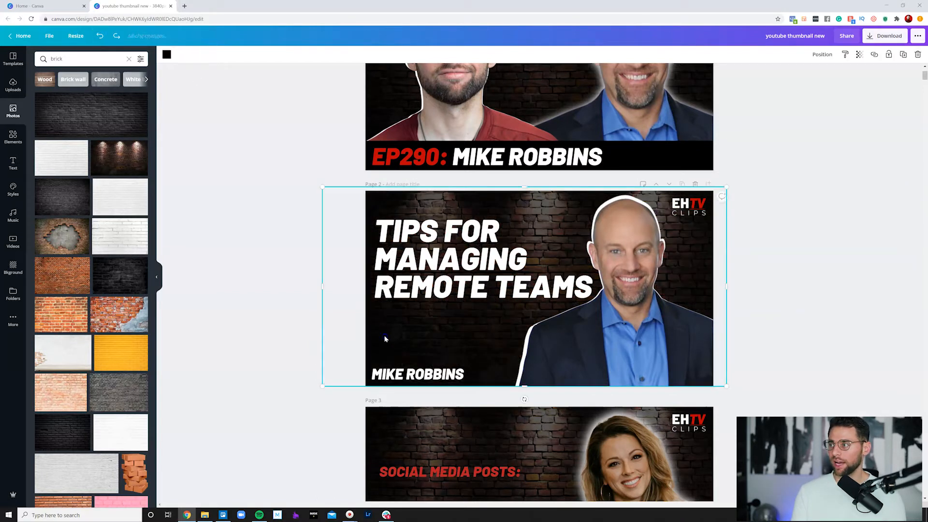
pyautogui.click(858, 55)
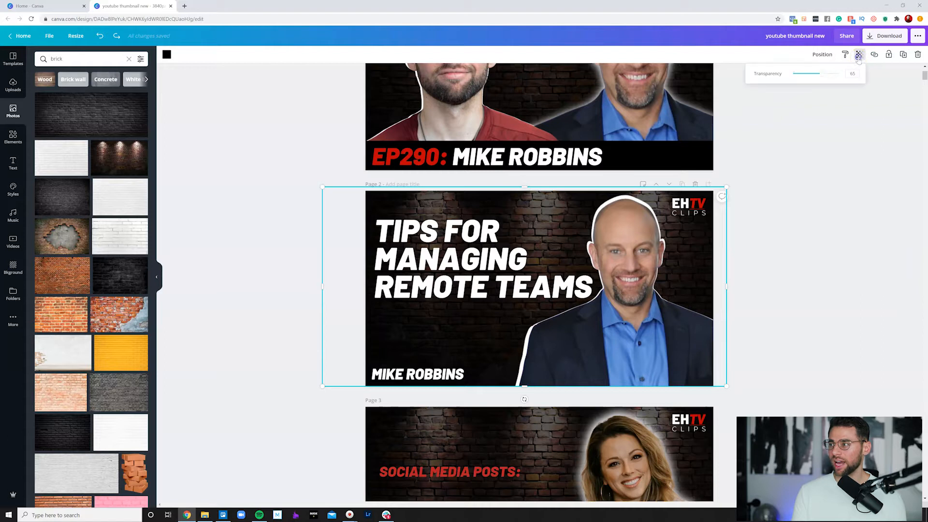
pyautogui.moveTo(819, 76); pyautogui.dragTo(843, 78)
pyautogui.click(859, 255)
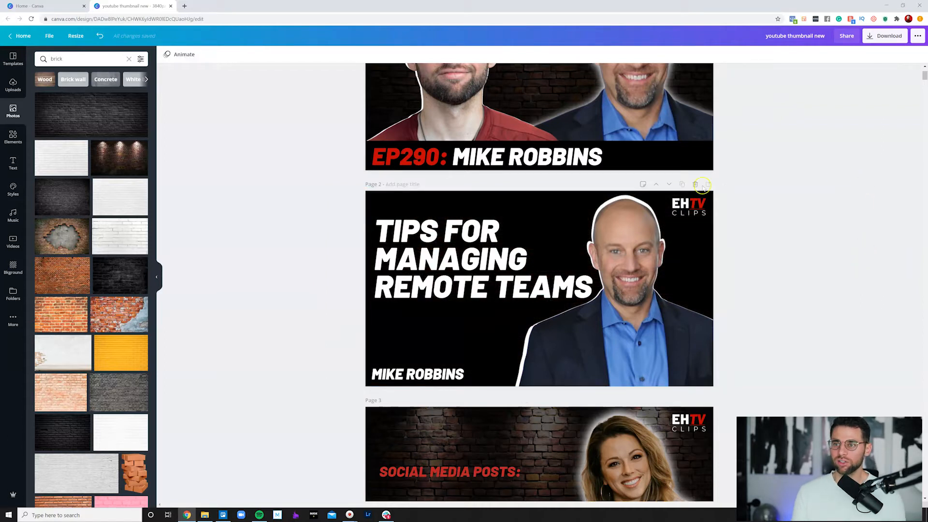
pyautogui.click(96, 37)
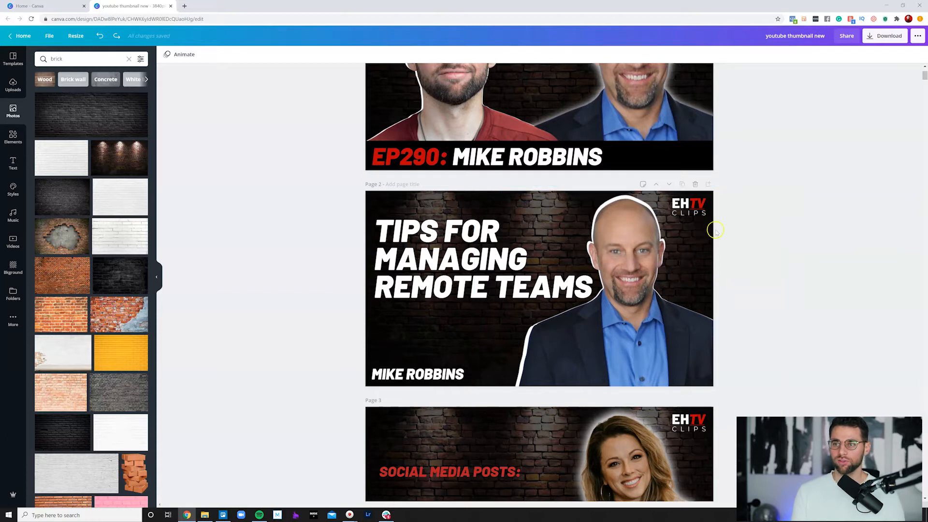
# Search Google Images for "mike robbins" in a new browser tab.
pyautogui.click(184, 6)
pyautogui.write('mike rob')
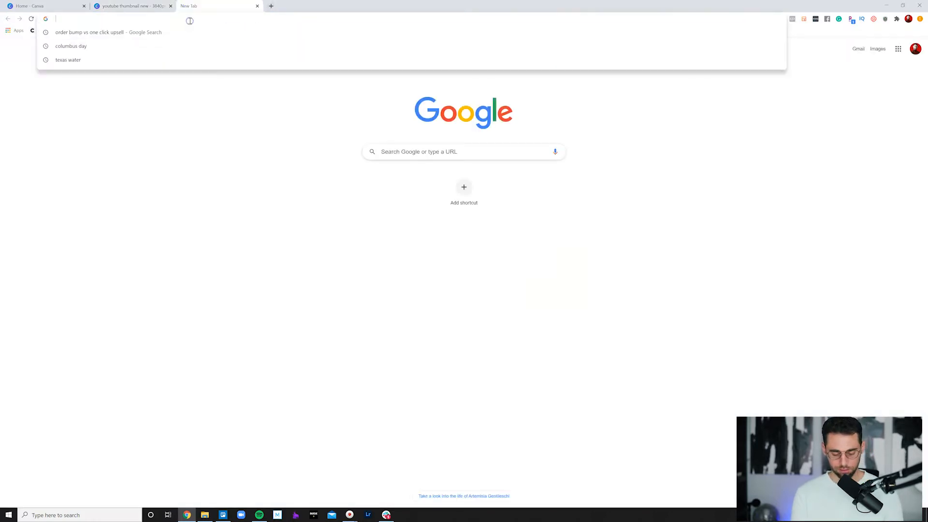
pyautogui.write('bins')
pyautogui.press('Return')
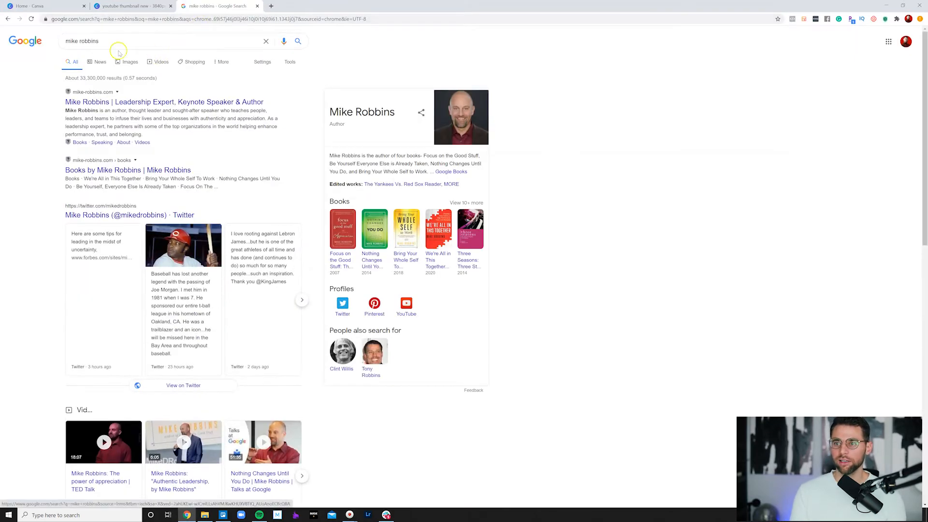
pyautogui.click(129, 63)
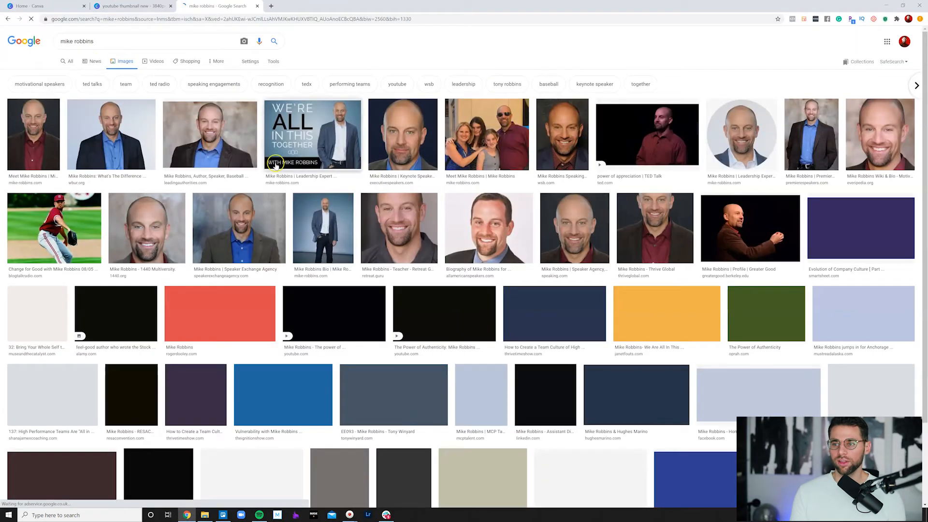
# Compare the portrait results for a suitable thumbnail photo, finishing with the blue shirt and dark jacket portrait on a plain light background.
pyautogui.click(202, 145)
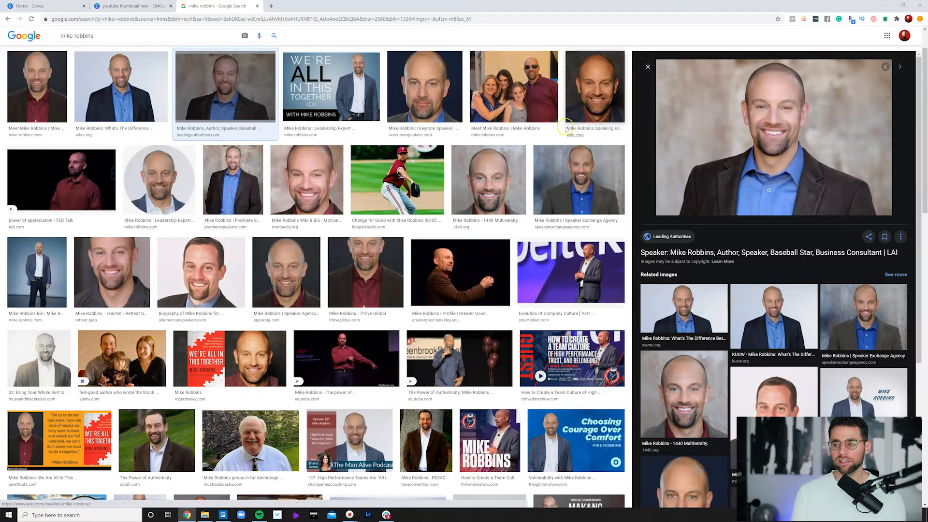
pyautogui.scroll(1, 402, 149)
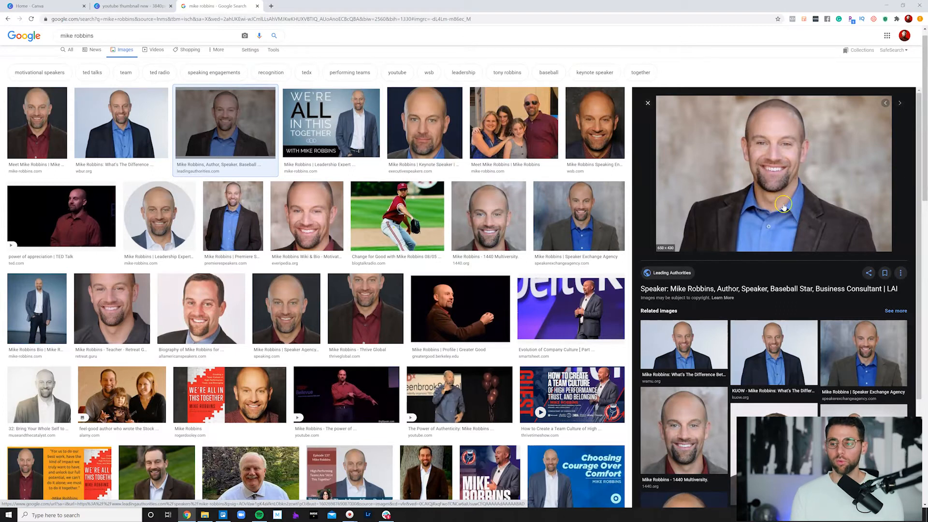
pyautogui.click(203, 320)
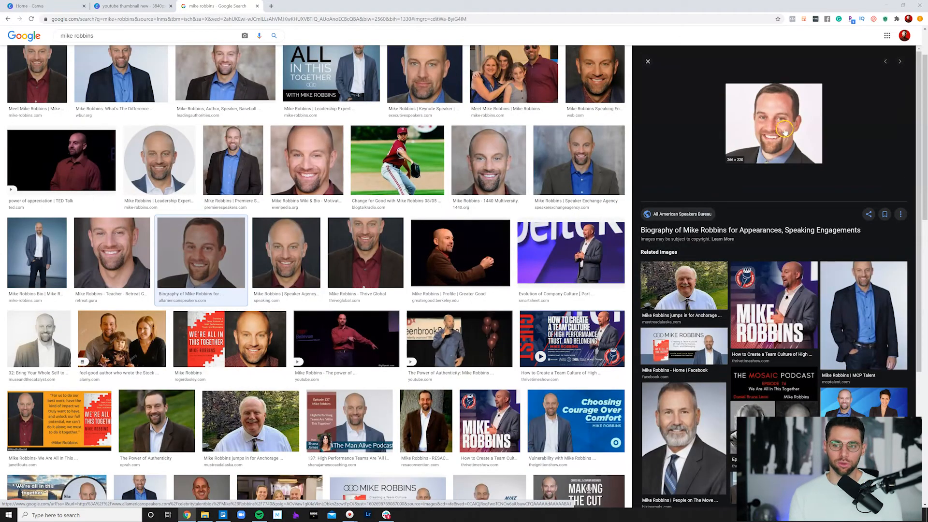
pyautogui.scroll(2, 51, 207)
pyautogui.click(48, 213)
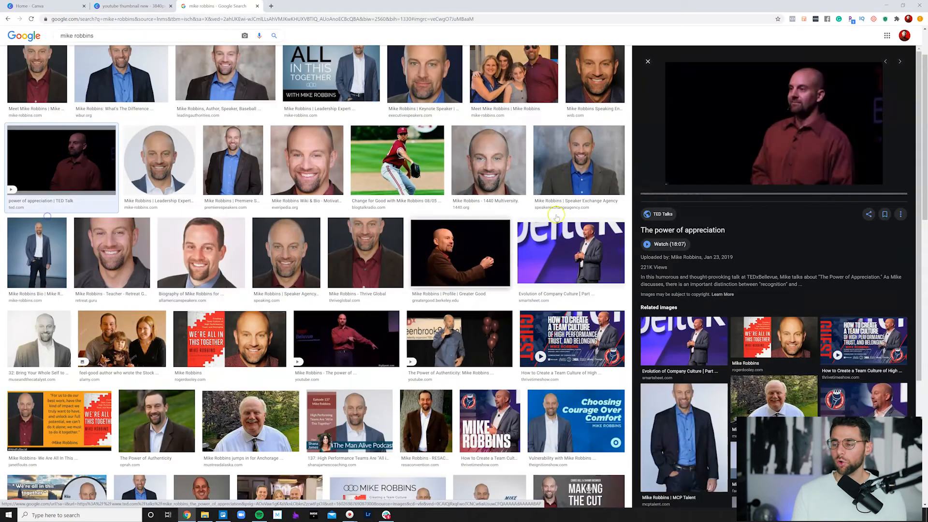
pyautogui.scroll(2, 273, 174)
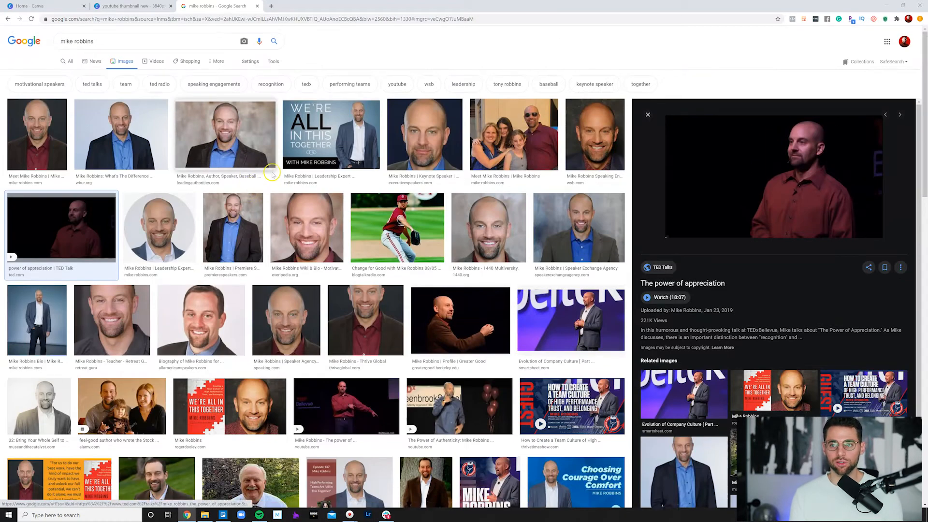
pyautogui.click(39, 137)
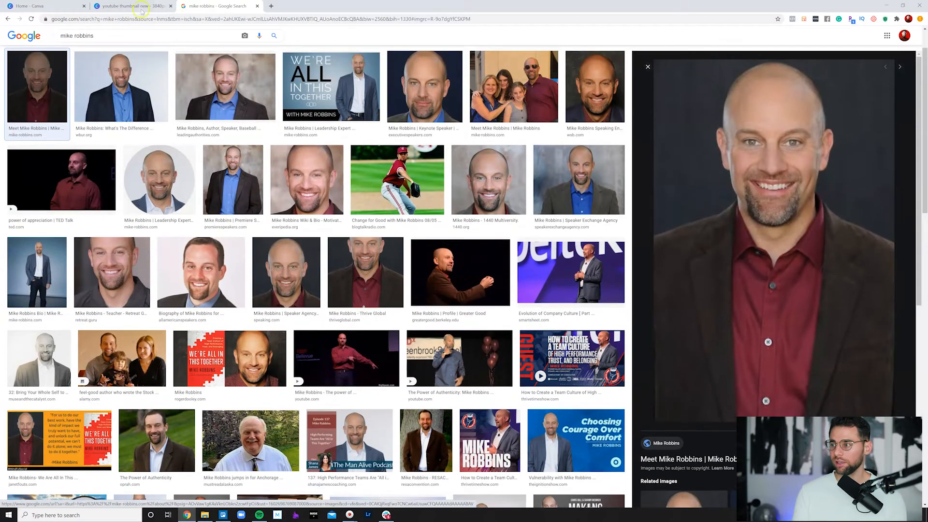
pyautogui.click(131, 3)
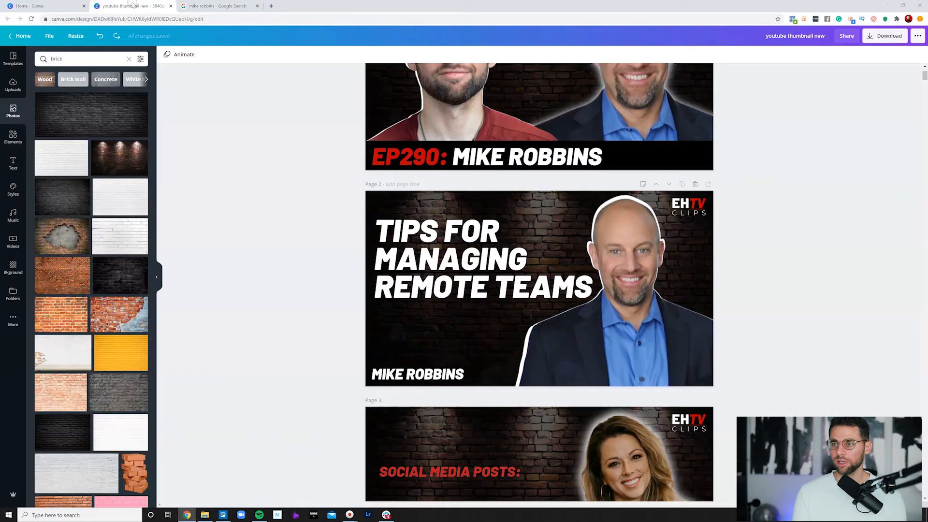
pyautogui.click(217, 6)
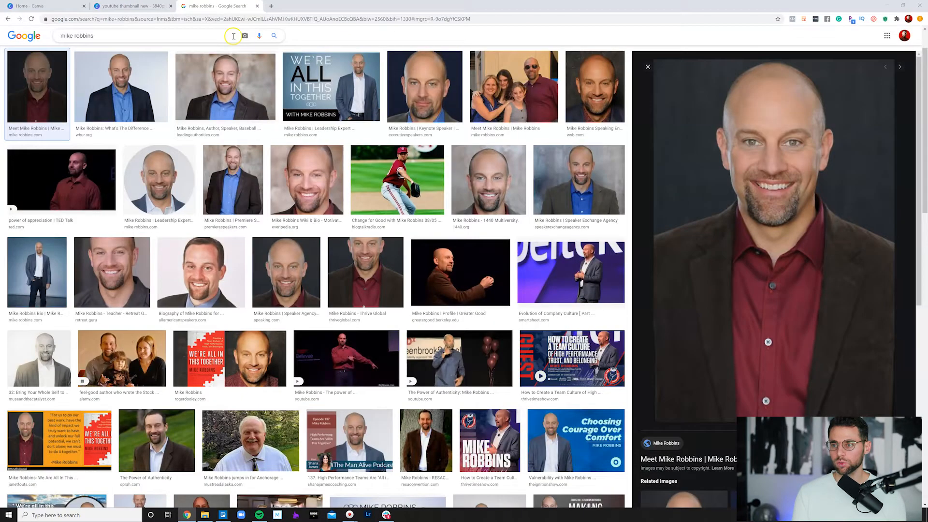
pyautogui.click(224, 199)
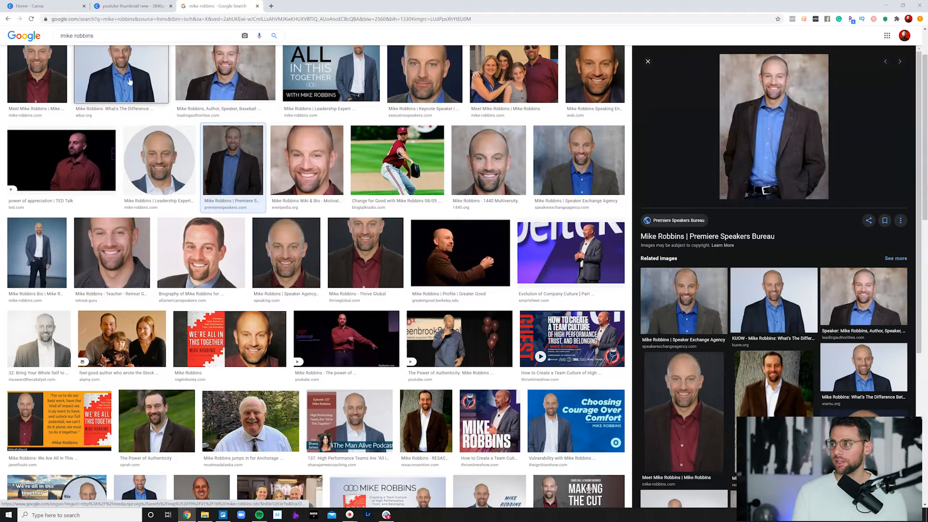
pyautogui.click(130, 81)
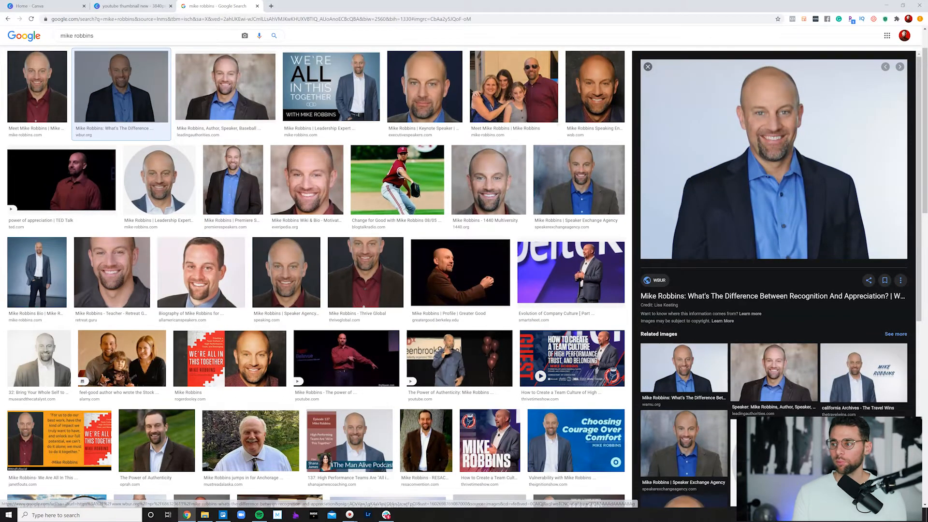
# Return to the Canva design and place the uploaded blue-shirt portrait on page 2, over the lower part of the existing portrait.
pyautogui.click(137, 6)
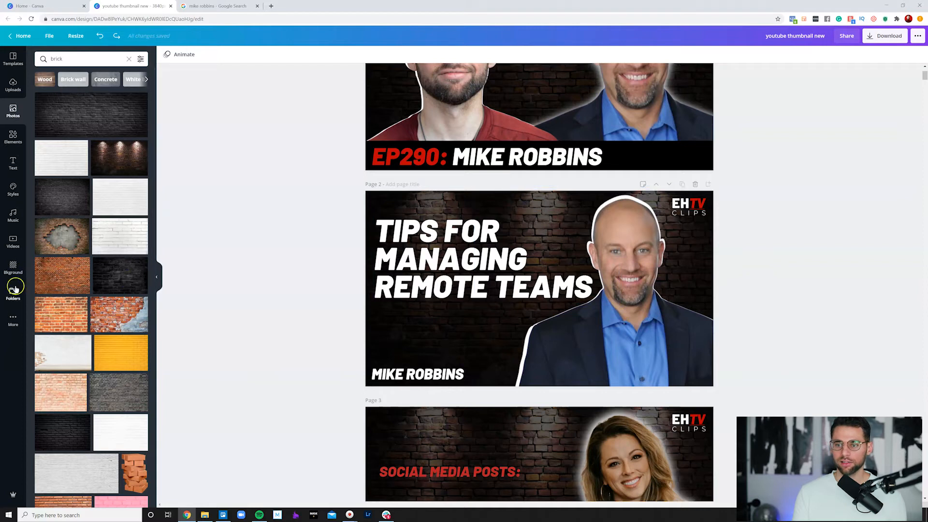
pyautogui.click(13, 85)
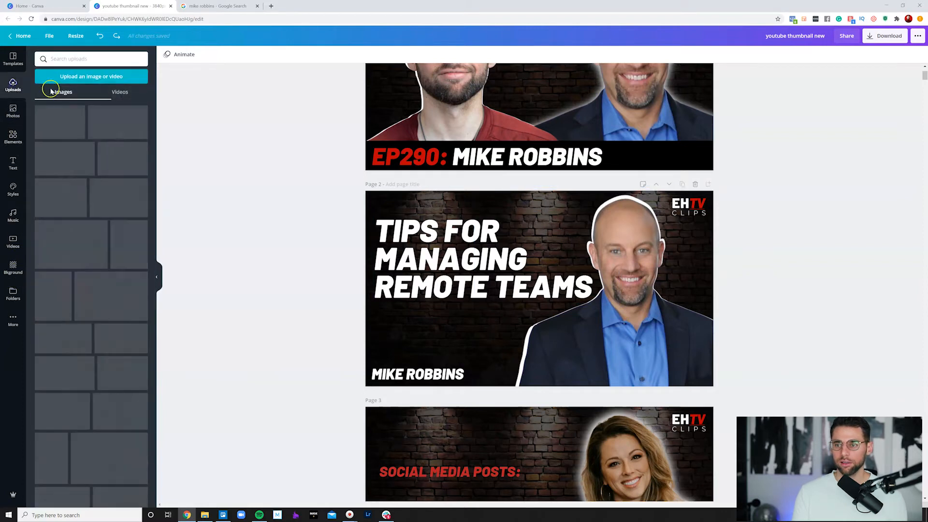
pyautogui.click(53, 192)
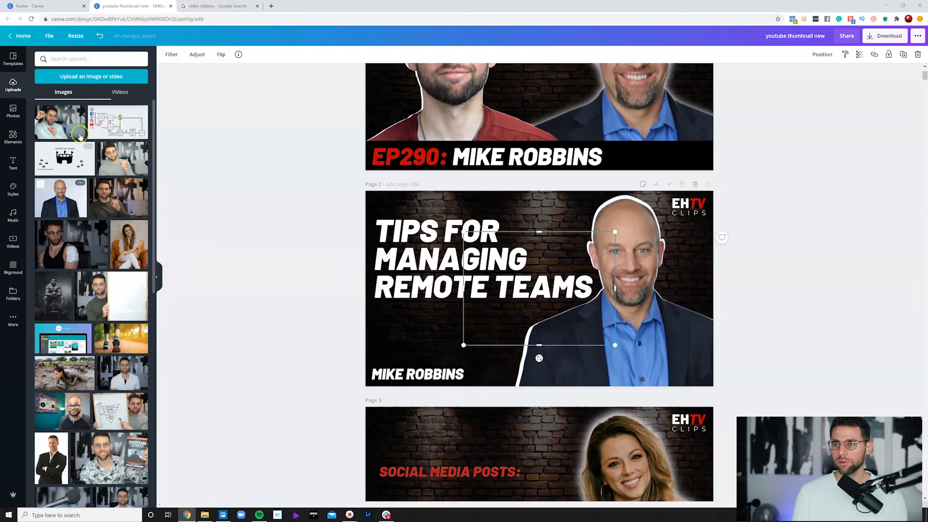
pyautogui.click(157, 276)
pyautogui.moveTo(477, 311); pyautogui.dragTo(532, 335)
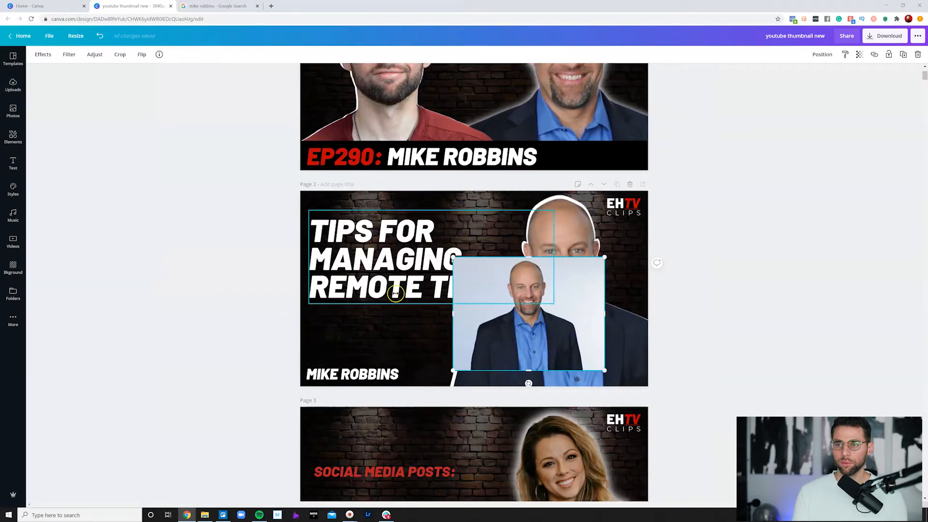
# Remove the background from the newly placed portrait and move the cut-out over the title text on page 2.
pyautogui.click(43, 54)
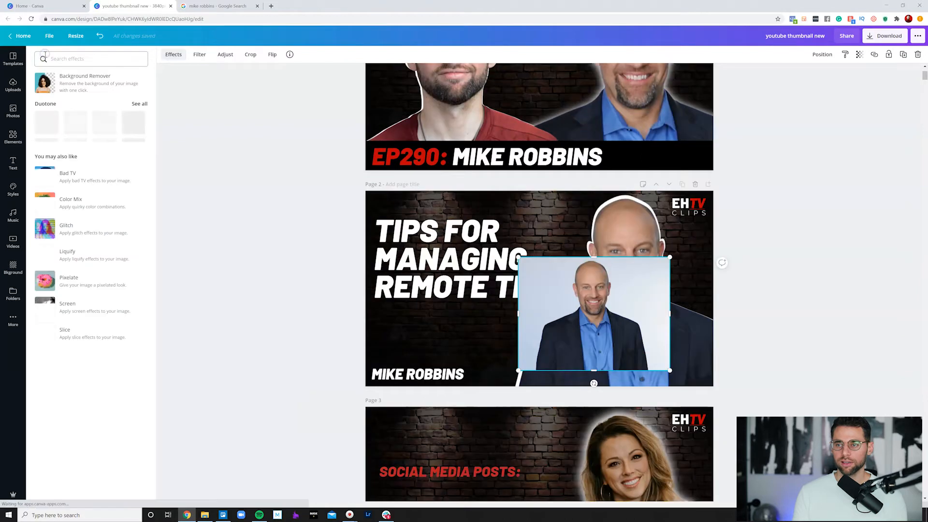
pyautogui.click(77, 81)
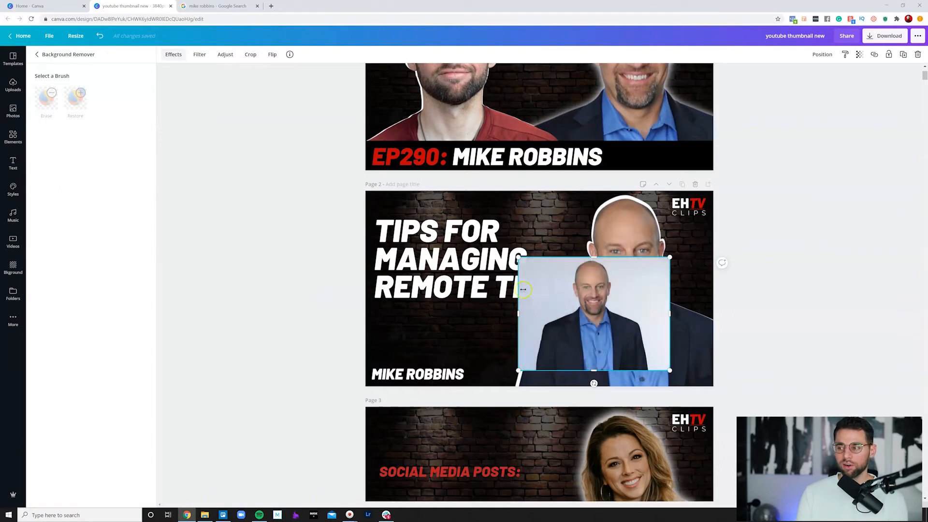
pyautogui.moveTo(591, 334); pyautogui.dragTo(498, 321)
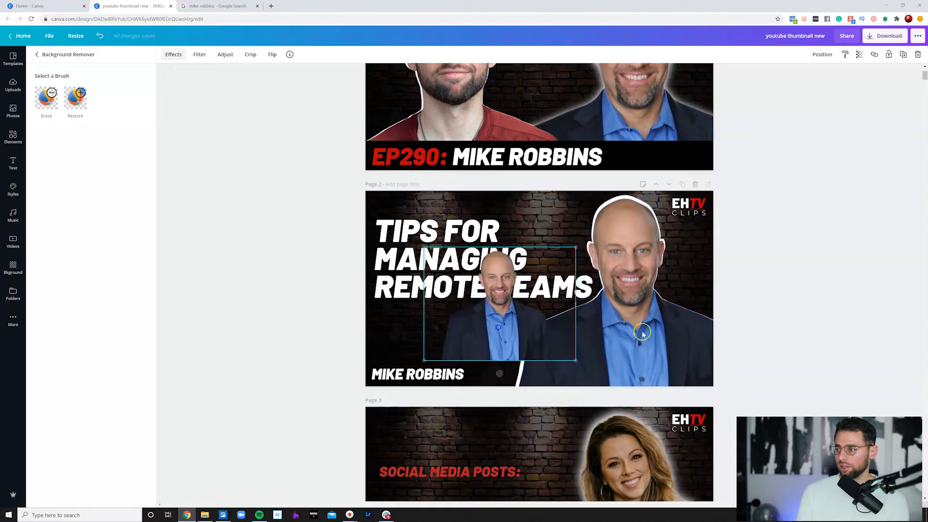
# Delete the large outlined portrait group from page 2 and move the new cut-out into its place on the right half.
pyautogui.click(643, 333)
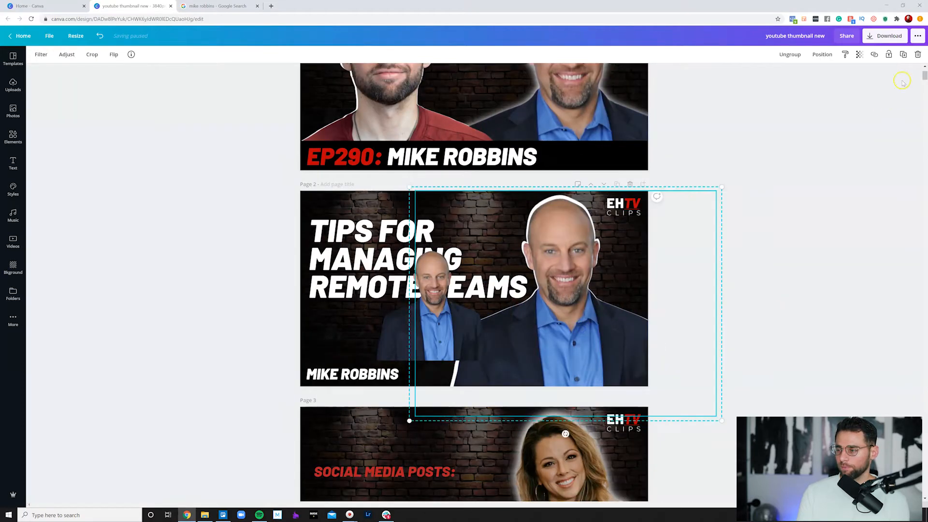
pyautogui.click(917, 56)
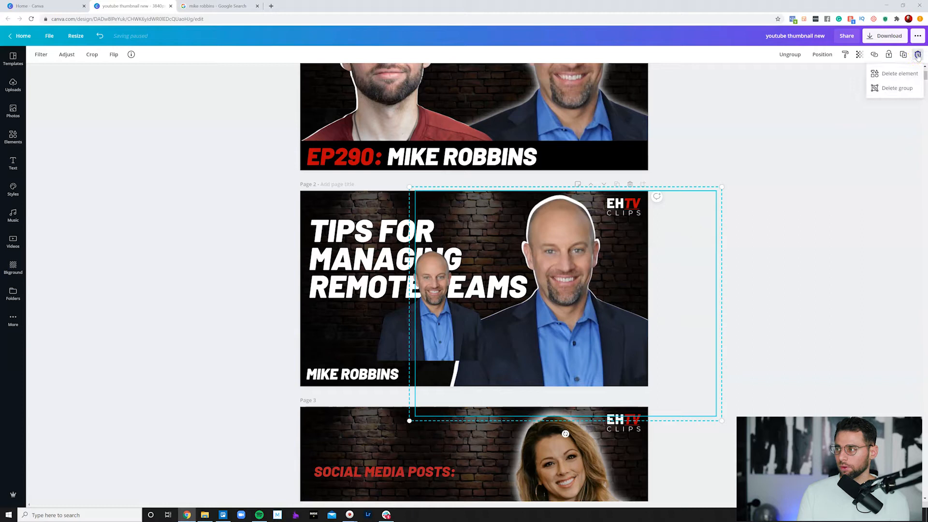
pyautogui.click(903, 90)
pyautogui.moveTo(404, 320); pyautogui.dragTo(567, 323)
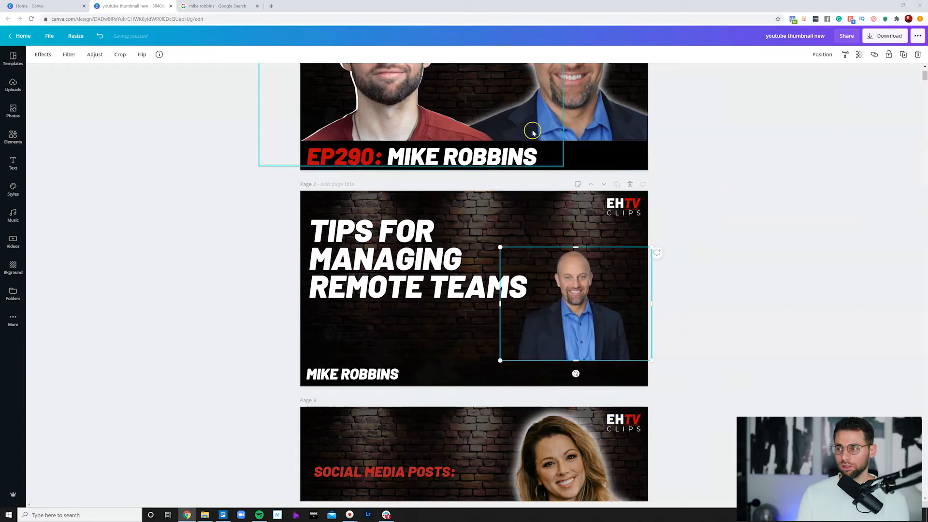
# Duplicate the cut-out portrait on page 2 and place the copy directly over the original.
pyautogui.scroll(2, 532, 128)
pyautogui.scroll(-2, 574, 91)
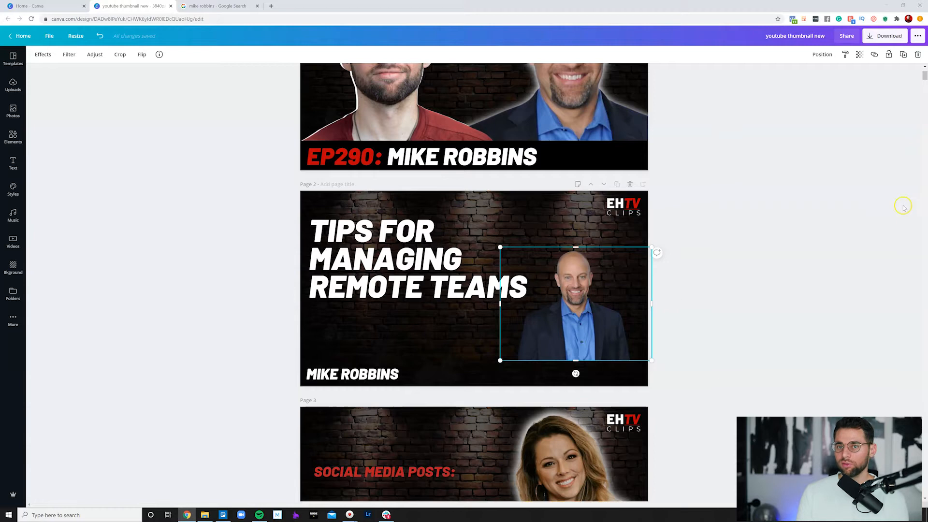
pyautogui.click(903, 53)
pyautogui.moveTo(599, 330); pyautogui.dragTo(597, 328)
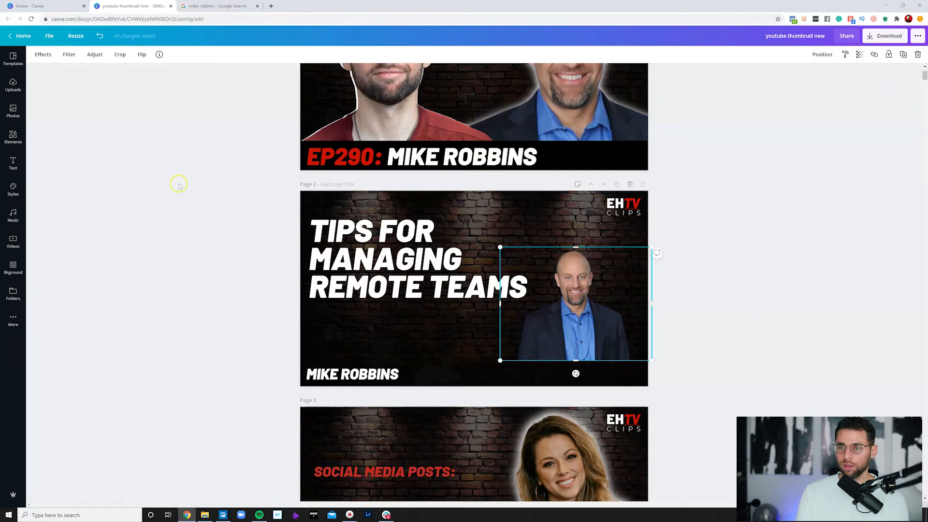
# Apply the Fuchsia duotone effect to the portrait copy and set its highlights colour to #FFFFFF.
pyautogui.click(43, 54)
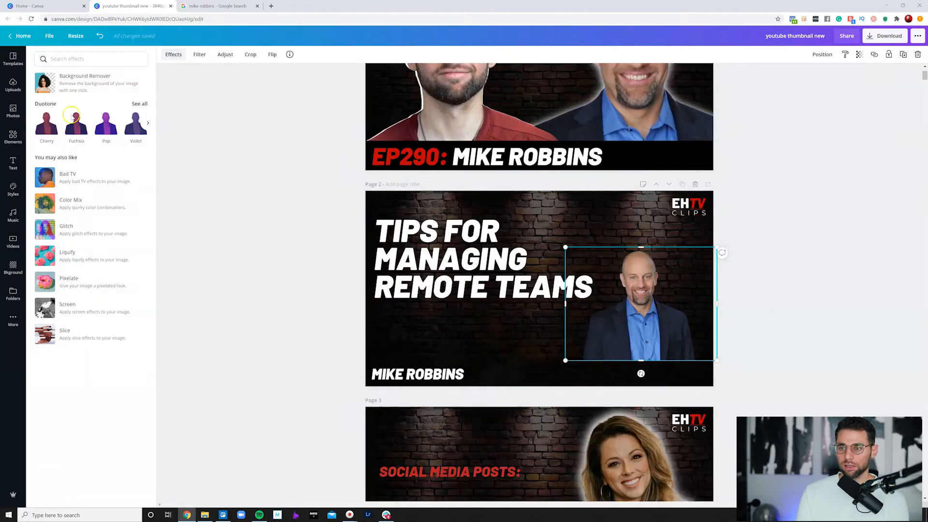
pyautogui.click(77, 123)
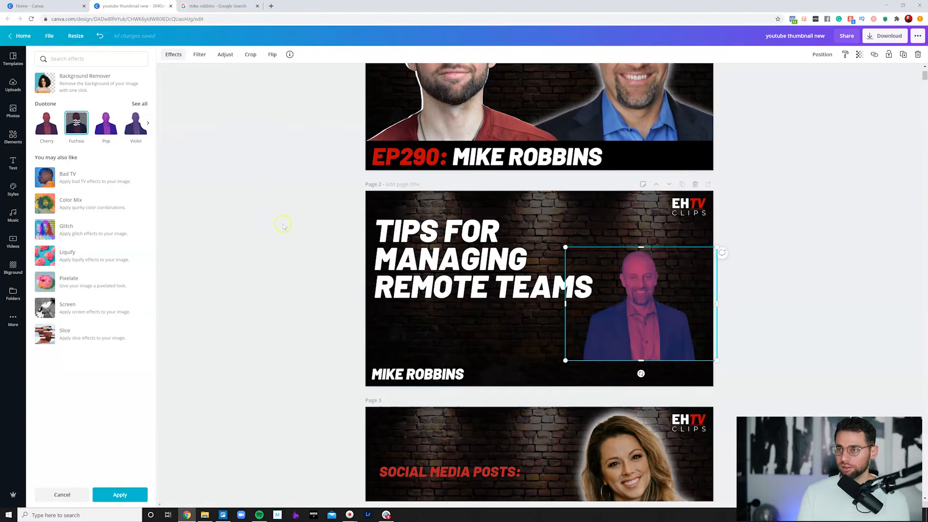
pyautogui.click(77, 124)
pyautogui.click(139, 82)
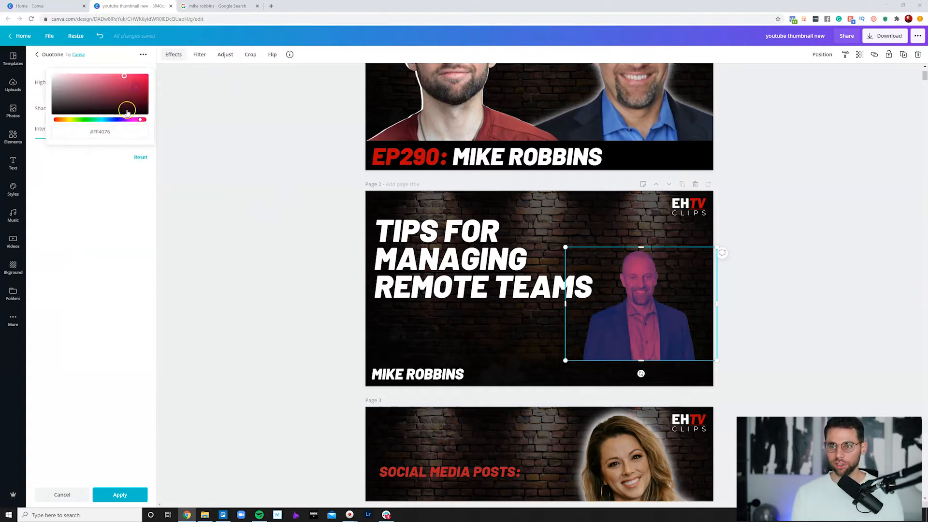
pyautogui.click(114, 128)
pyautogui.write('ffffff')
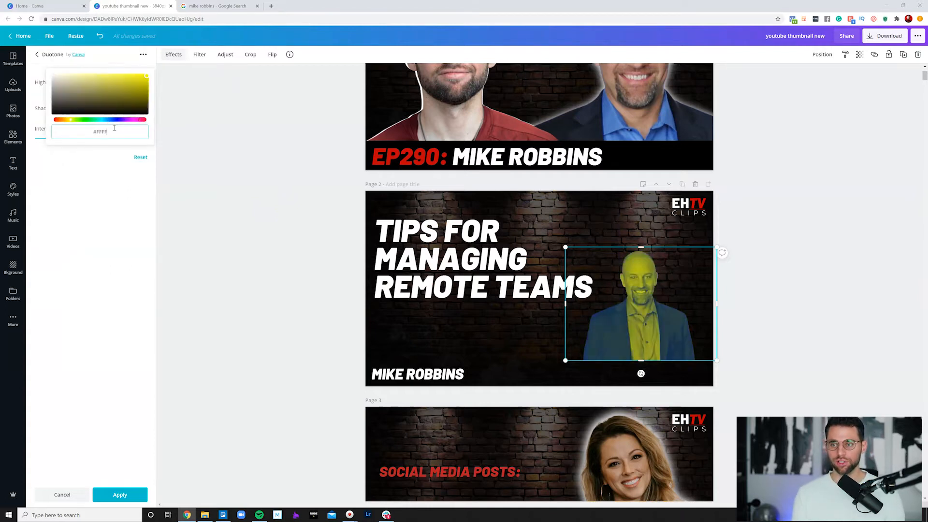
pyautogui.click(87, 210)
pyautogui.click(88, 210)
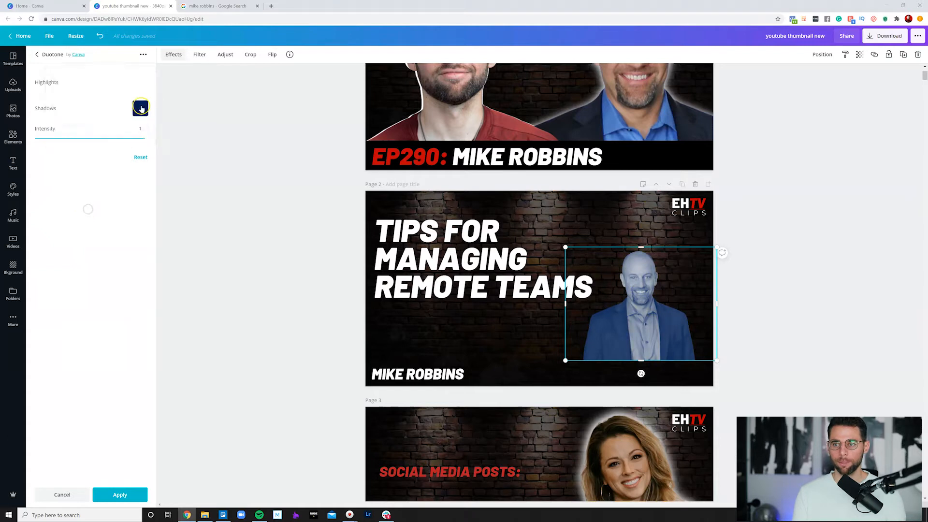
# Set the duotone shadows colour to #FFFFFF and finish the effect, turning the copy into a solid white silhouette.
pyautogui.click(141, 108)
pyautogui.write('ffffff')
pyautogui.click(108, 187)
pyautogui.click(186, 176)
pyautogui.click(787, 266)
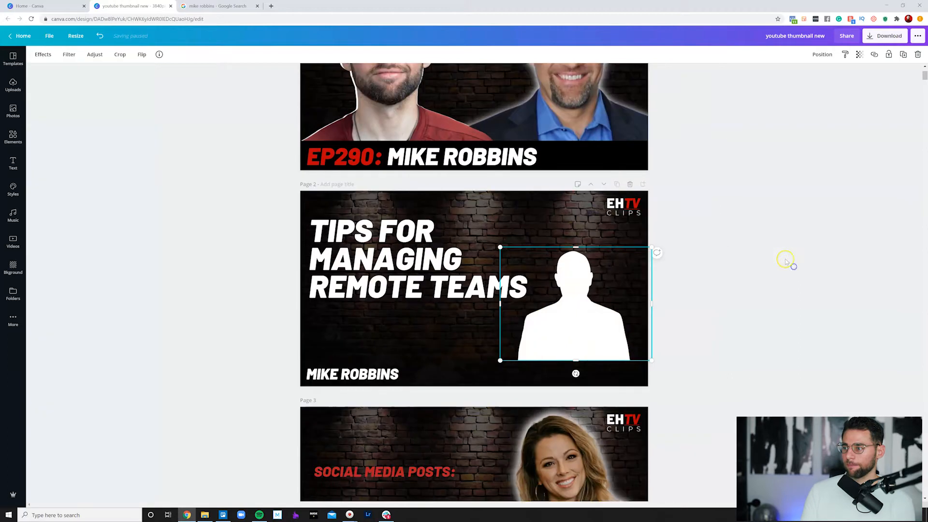
# Send the white silhouette behind the portrait, enlarge it to about 1,765 × 1,321 and centre it as an even outline.
pyautogui.click(822, 54)
pyautogui.click(796, 78)
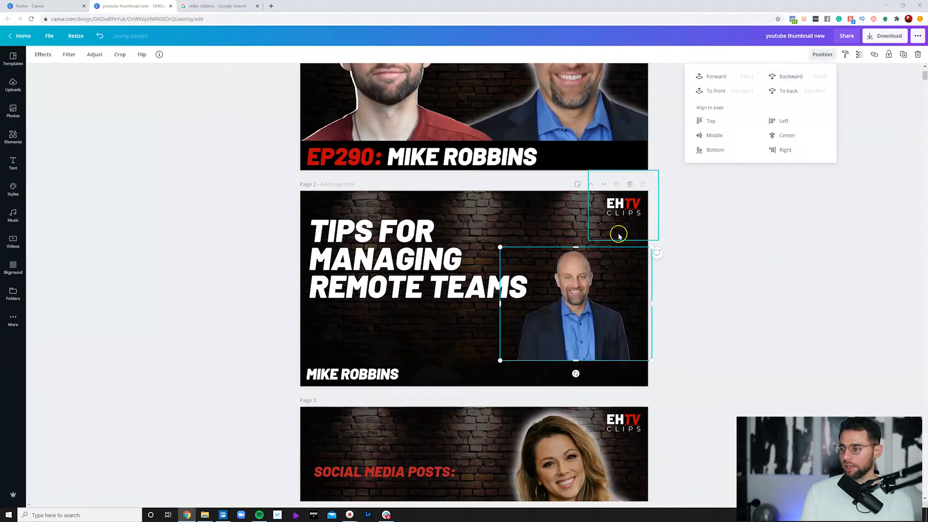
pyautogui.click(499, 362)
pyautogui.moveTo(498, 363); pyautogui.dragTo(490, 368)
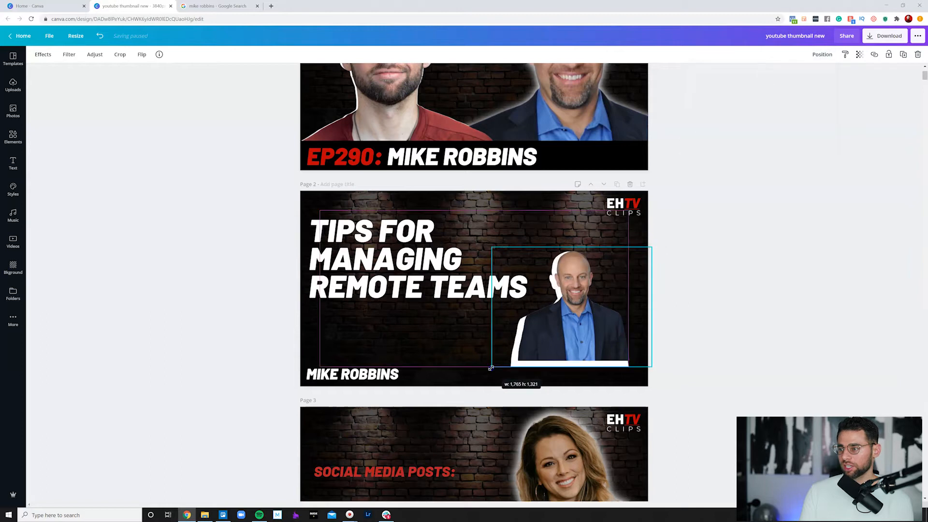
pyautogui.moveTo(489, 368); pyautogui.dragTo(488, 369)
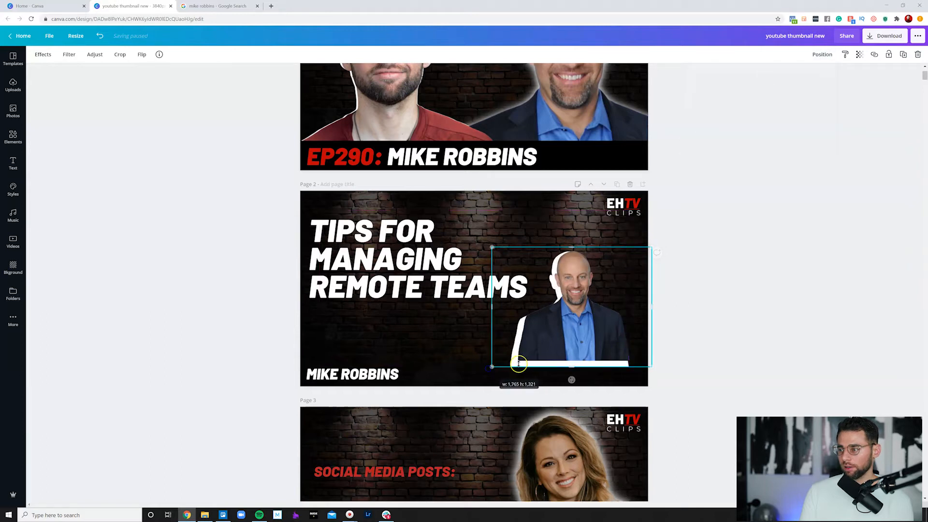
pyautogui.click(753, 357)
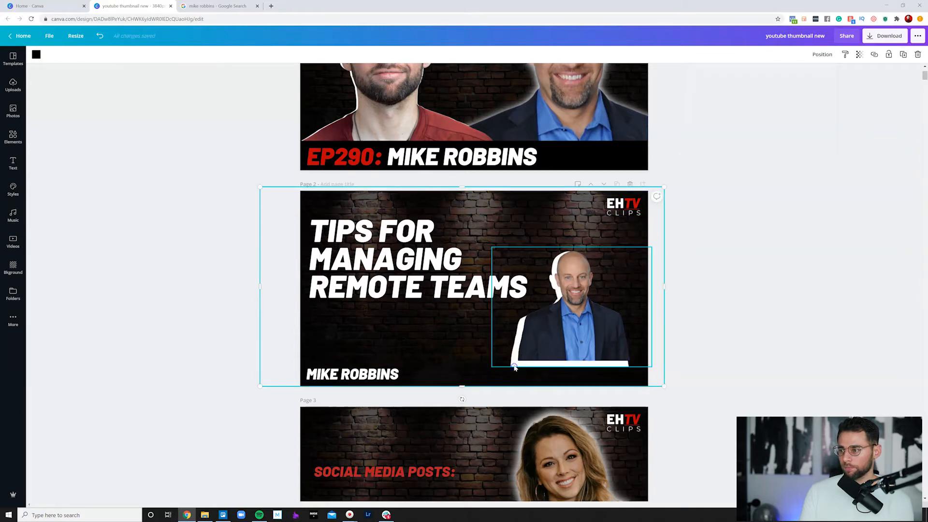
pyautogui.click(514, 367)
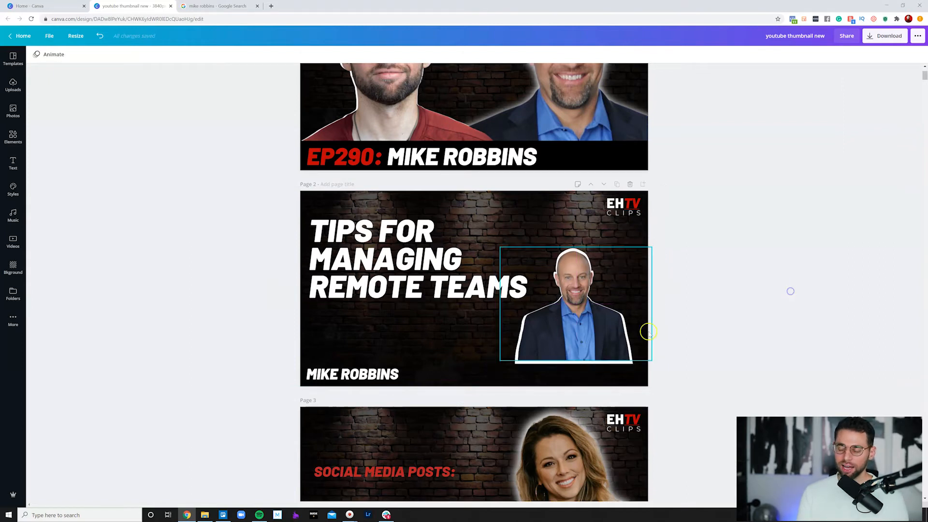
pyautogui.click(806, 266)
# Send the page 2 portrait one layer backward, behind the white silhouette, and select the silhouette.
pyautogui.scroll(2, 800, 267)
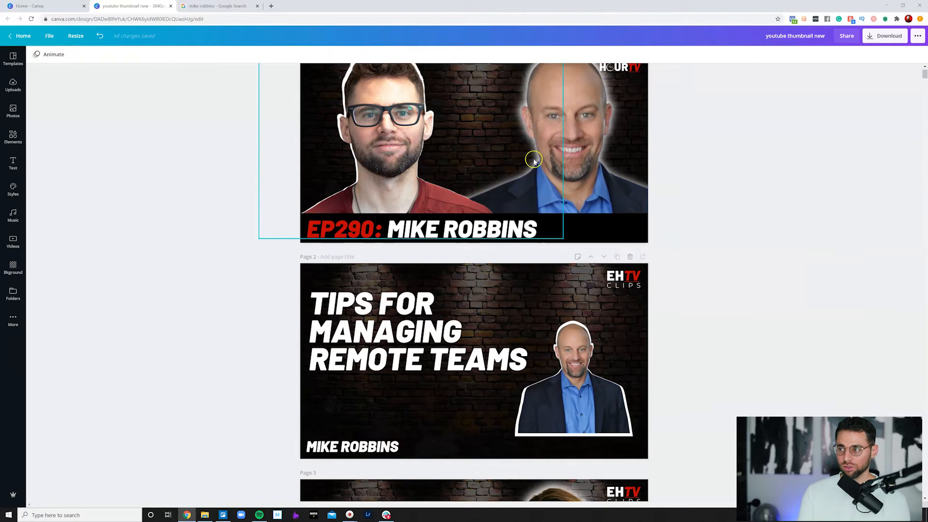
pyautogui.scroll(1, 700, 242)
pyautogui.scroll(-3, 562, 377)
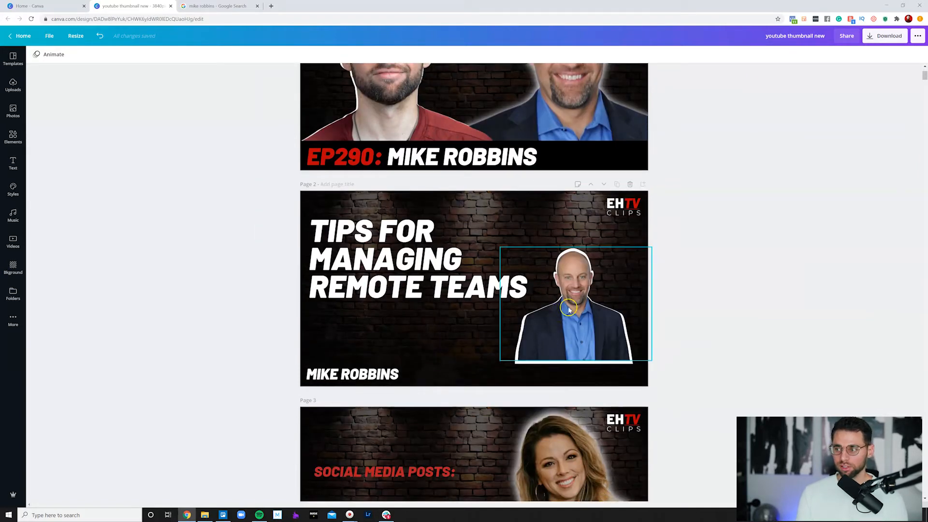
pyautogui.scroll(3, 522, 269)
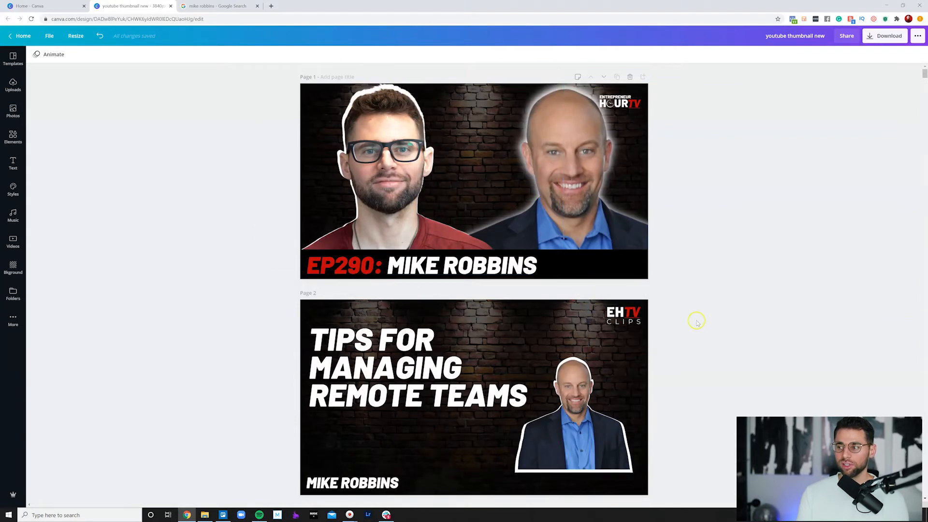
pyautogui.scroll(-1, 701, 309)
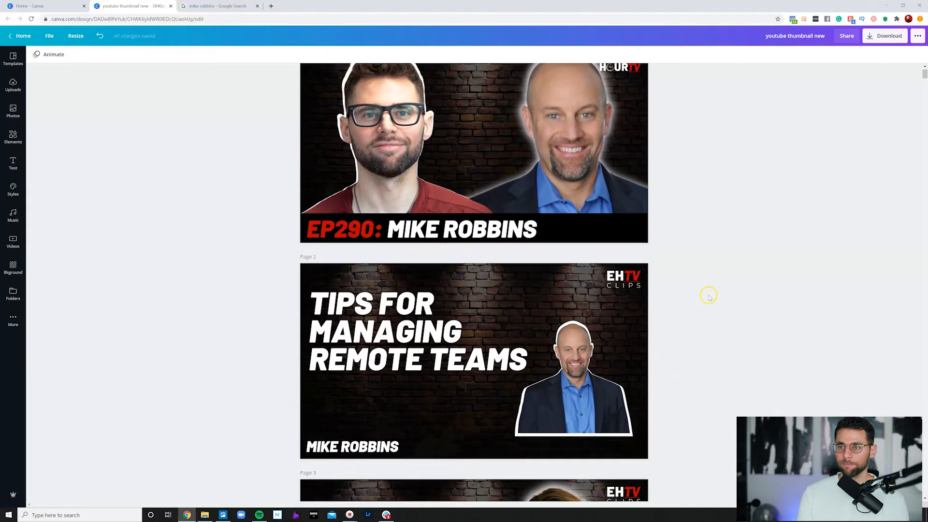
pyautogui.click(589, 383)
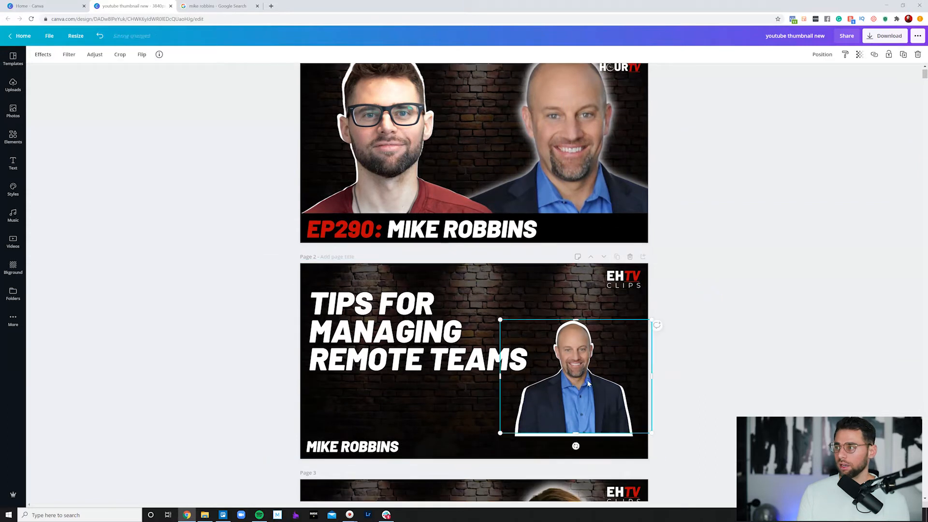
pyautogui.click(815, 58)
pyautogui.click(786, 77)
pyautogui.click(787, 292)
pyautogui.click(605, 355)
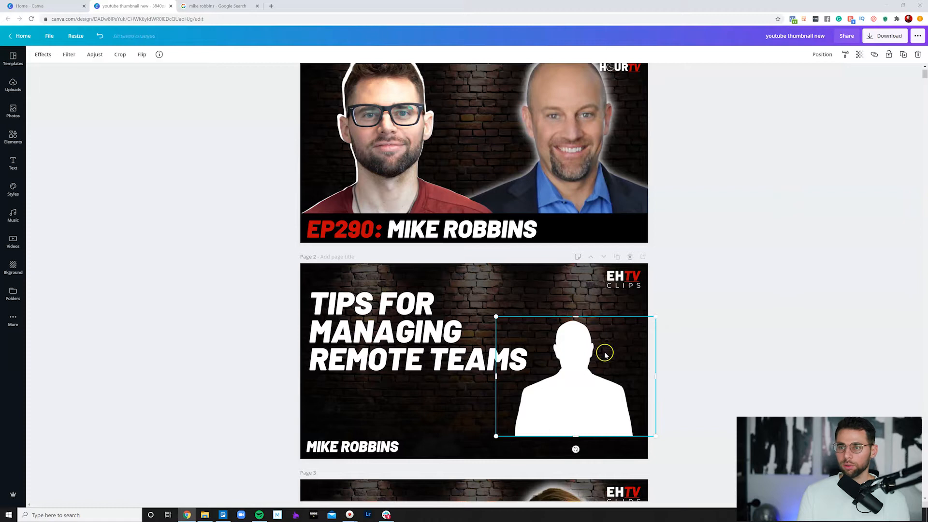
# Set the white silhouette's blur to 25 and send it back behind the portrait as a soft glow.
pyautogui.click(95, 55)
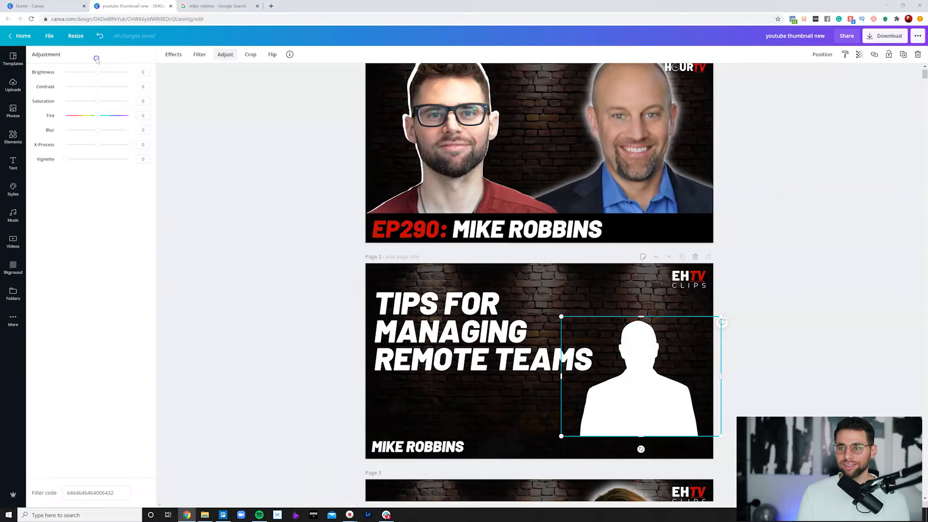
pyautogui.moveTo(96, 130); pyautogui.dragTo(105, 135)
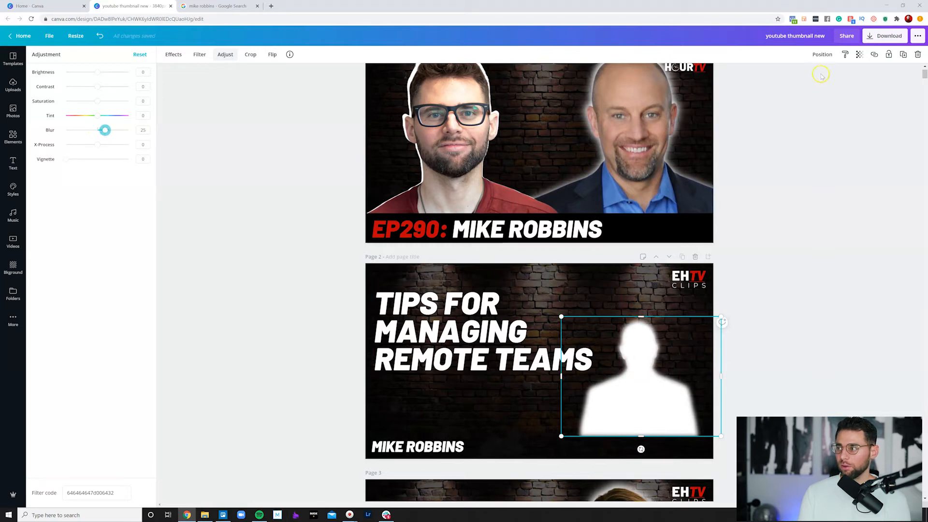
pyautogui.click(822, 54)
pyautogui.click(790, 78)
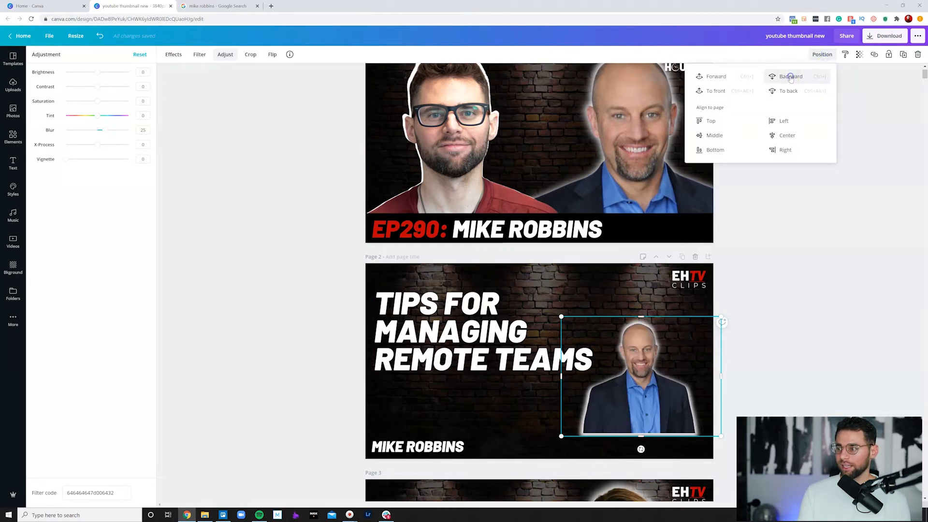
pyautogui.click(798, 274)
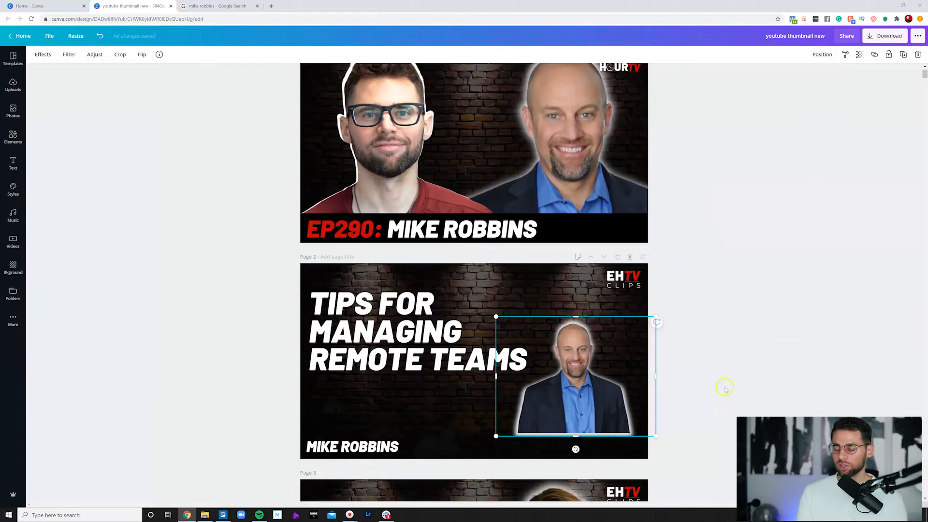
pyautogui.click(758, 406)
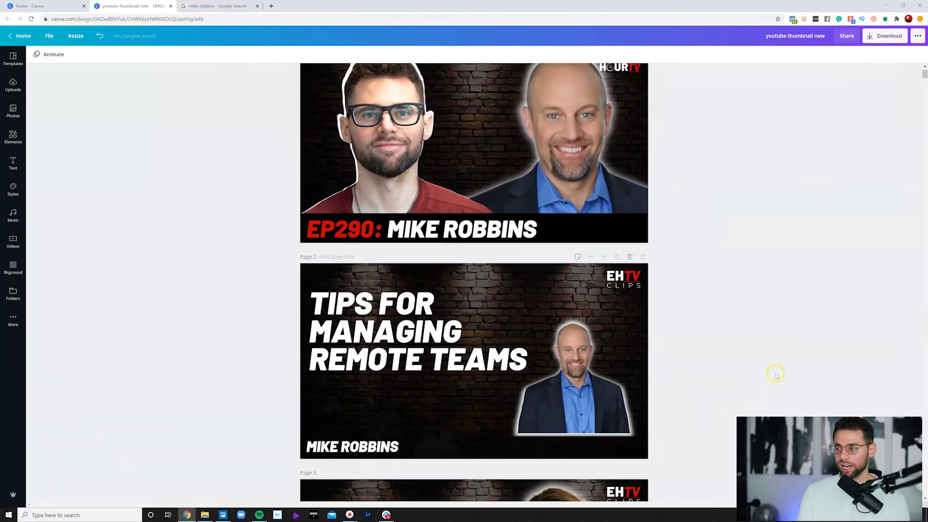
# Group the portrait with its glow and enlarge the group to fill the right half of page 2, cropping at the page edges.
pyautogui.moveTo(685, 438); pyautogui.dragTo(496, 377)
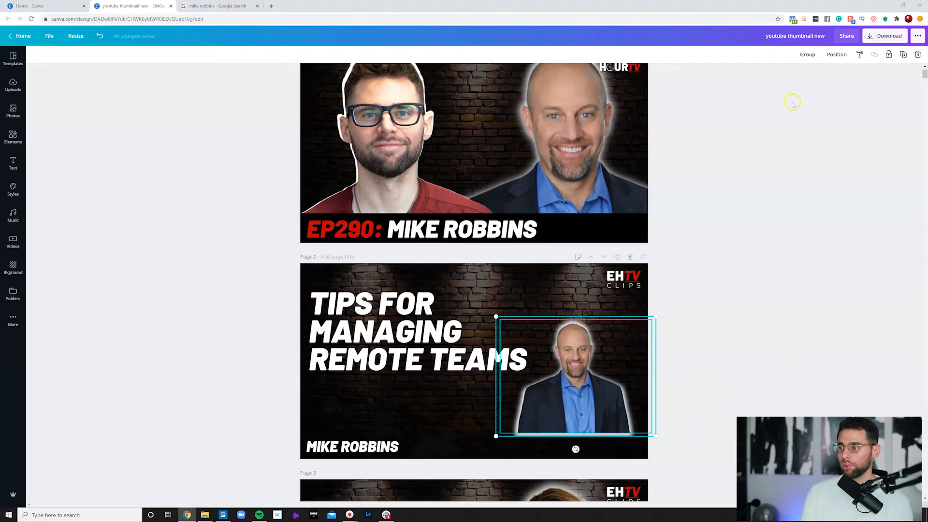
pyautogui.click(808, 257)
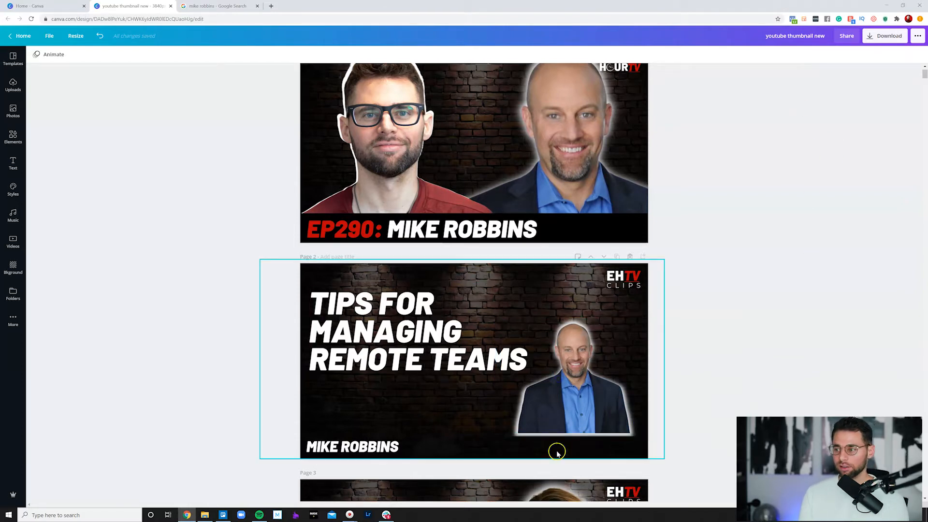
pyautogui.click(560, 430)
pyautogui.moveTo(656, 314); pyautogui.dragTo(727, 252)
pyautogui.moveTo(623, 344); pyautogui.dragTo(593, 371)
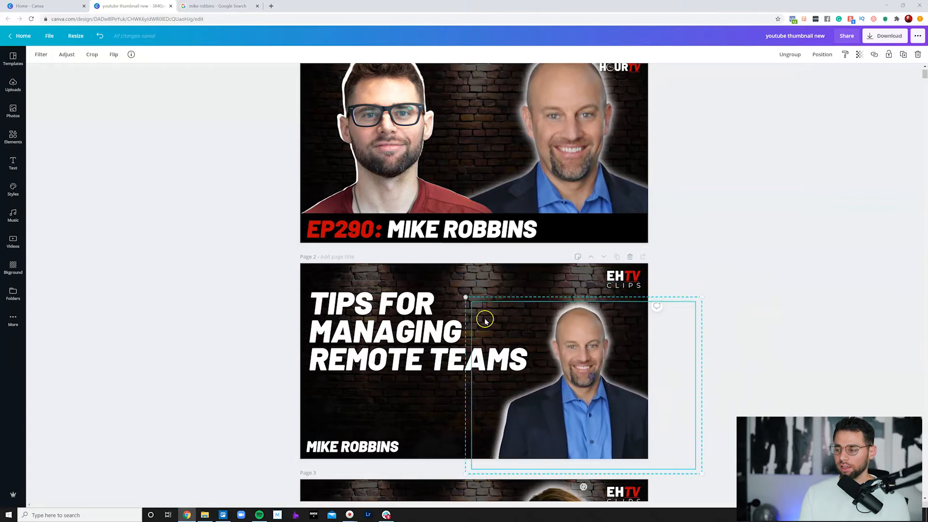
pyautogui.moveTo(467, 292); pyautogui.dragTo(415, 250)
pyautogui.moveTo(572, 369); pyautogui.dragTo(591, 369)
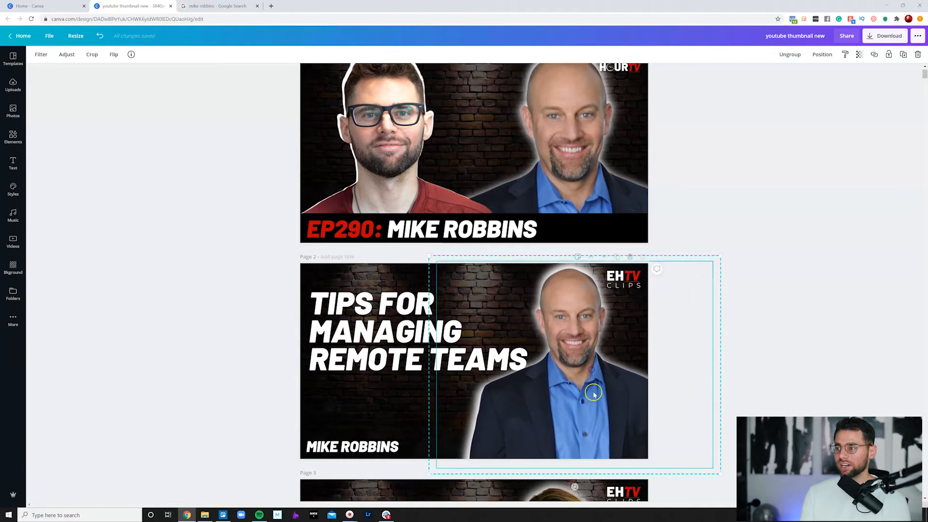
pyautogui.click(823, 300)
# Shrink the portrait group slightly so the head sits just below the upper edge of page 2.
pyautogui.scroll(1, 610, 338)
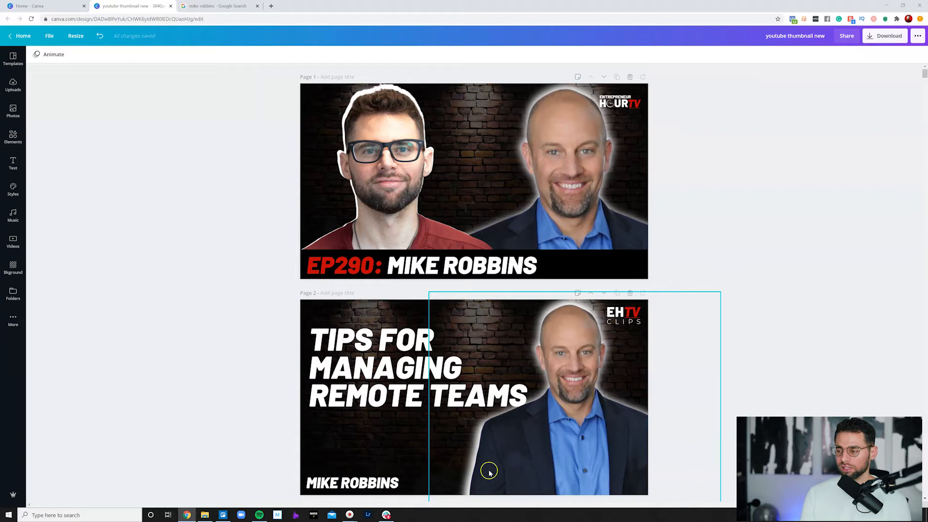
pyautogui.click(595, 452)
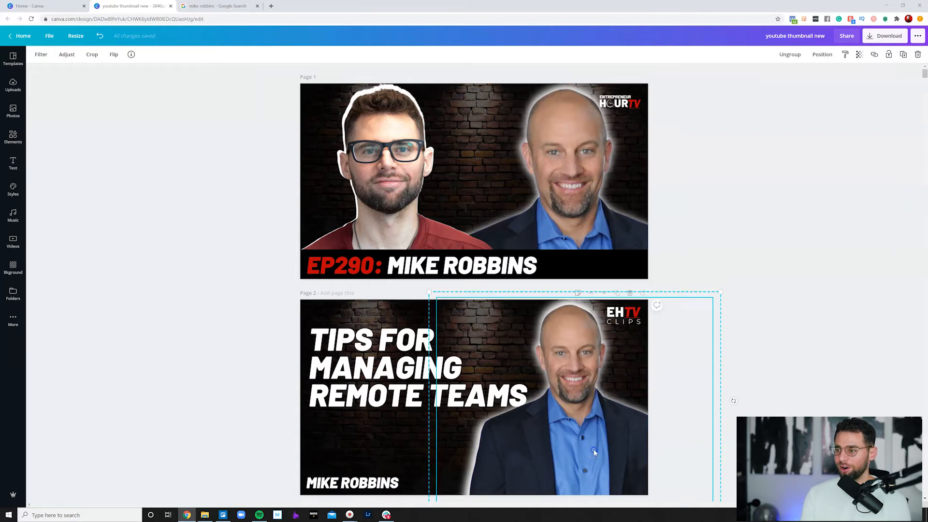
pyautogui.moveTo(428, 291); pyautogui.dragTo(435, 296)
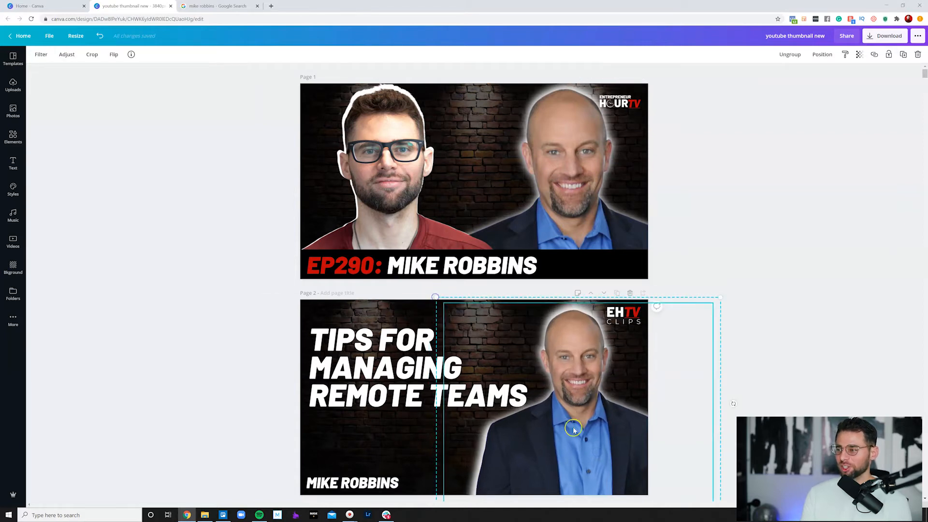
# Ungroup the portrait and its glow, and send the portrait behind the white silhouette.
pyautogui.click(788, 56)
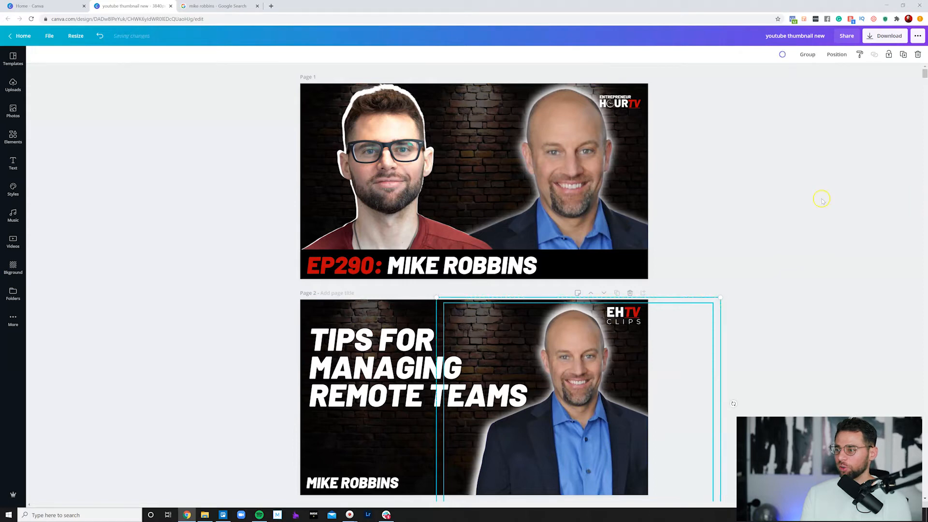
pyautogui.click(821, 54)
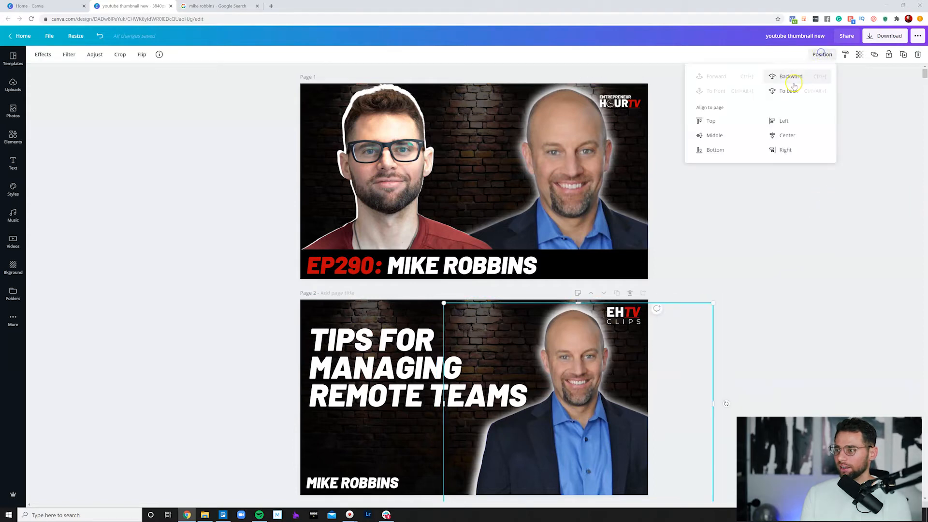
pyautogui.click(790, 78)
pyautogui.click(816, 235)
# Enlarge the white glow silhouette on page 2 slightly, recentre it on the portrait, and send it backward behind the portrait.
pyautogui.click(567, 366)
pyautogui.moveTo(437, 298); pyautogui.dragTo(440, 300)
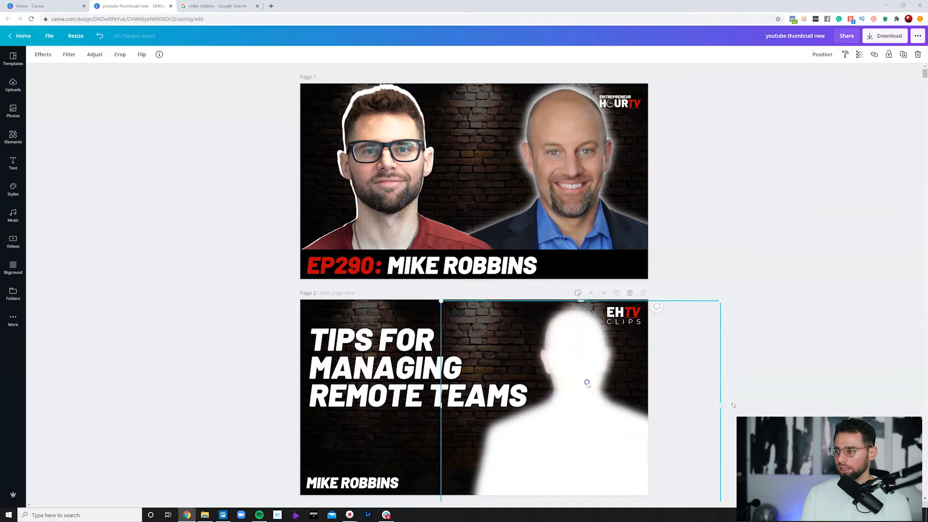
pyautogui.moveTo(587, 383); pyautogui.dragTo(584, 382)
pyautogui.click(821, 55)
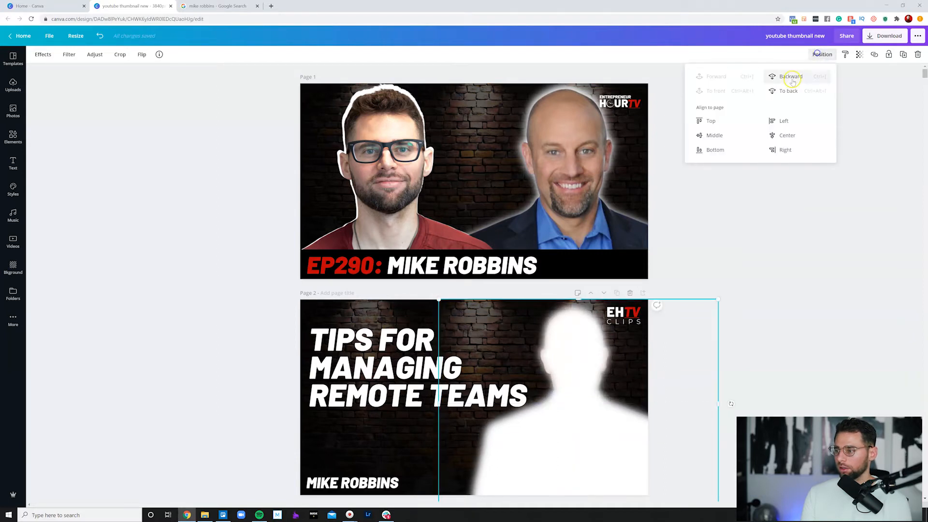
pyautogui.click(788, 76)
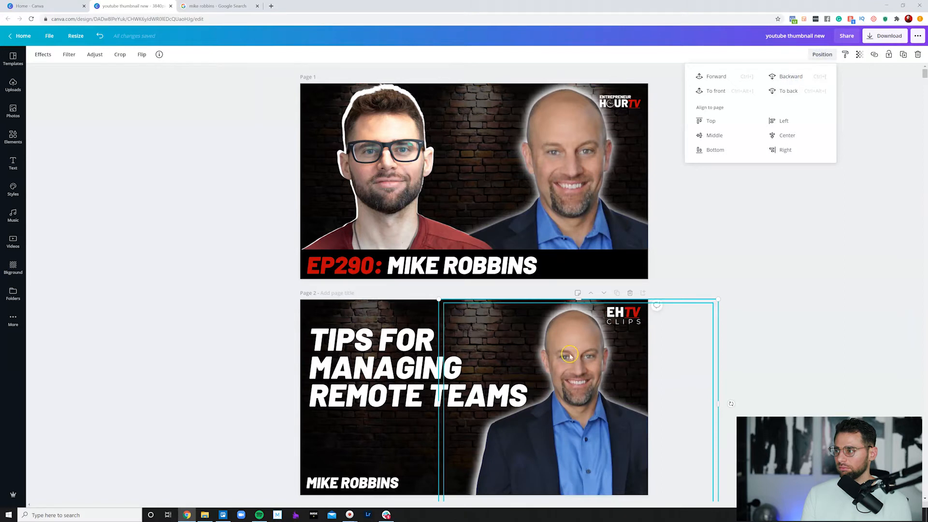
pyautogui.click(778, 76)
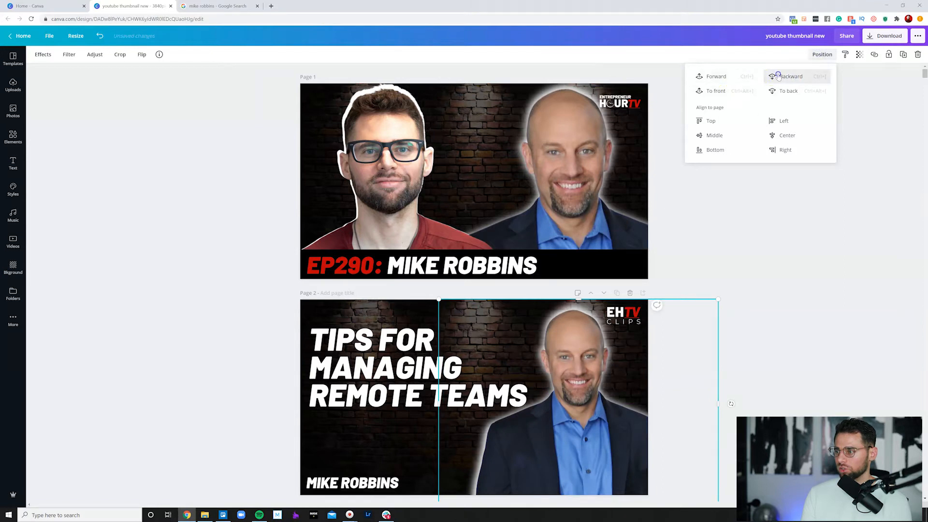
pyautogui.click(779, 316)
pyautogui.click(604, 382)
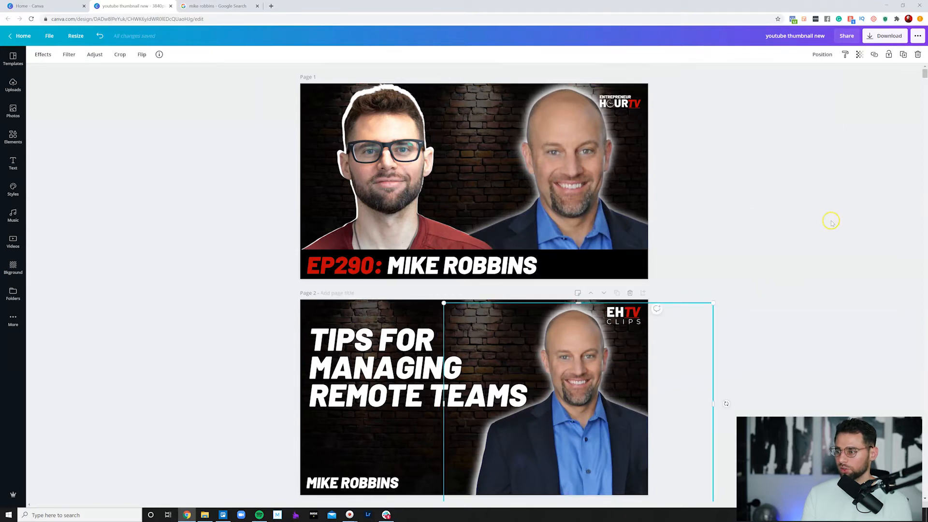
# Group the portrait with its glow, enlarge the group slightly, and position the head just below the upper edge of page 2.
pyautogui.scroll(-2, 829, 220)
pyautogui.scroll(1, 822, 241)
pyautogui.click(762, 376)
pyautogui.moveTo(747, 431); pyautogui.dragTo(602, 414)
pyautogui.click(804, 55)
pyautogui.click(561, 353)
pyautogui.moveTo(441, 260); pyautogui.dragTo(426, 248)
pyautogui.moveTo(553, 349); pyautogui.dragTo(557, 360)
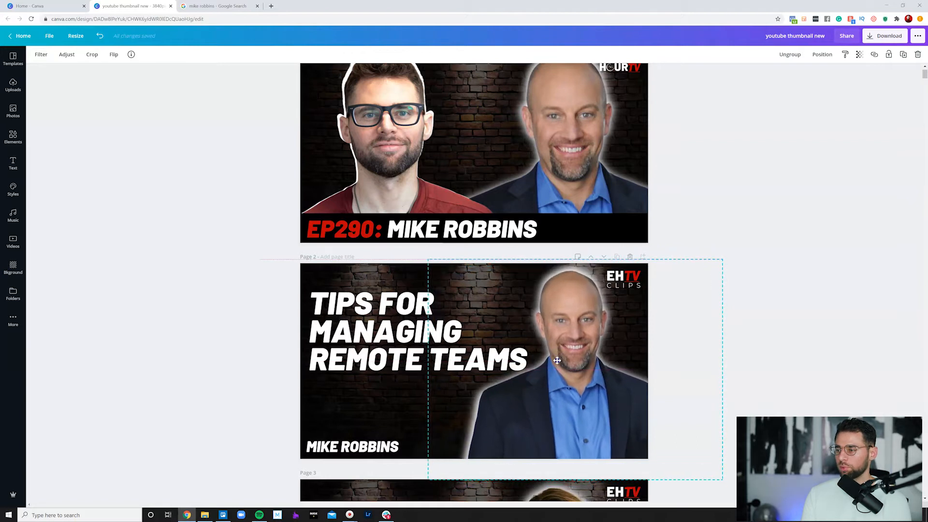
pyautogui.click(763, 337)
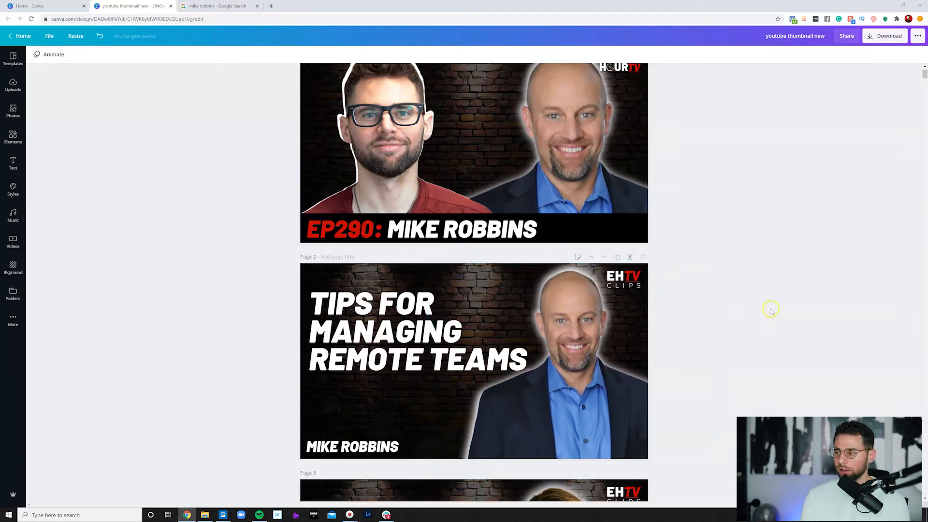
# Close the Google search browser tab and leave nothing selected in the thumbnail design.
pyautogui.scroll(1, 757, 295)
pyautogui.scroll(-2, 757, 295)
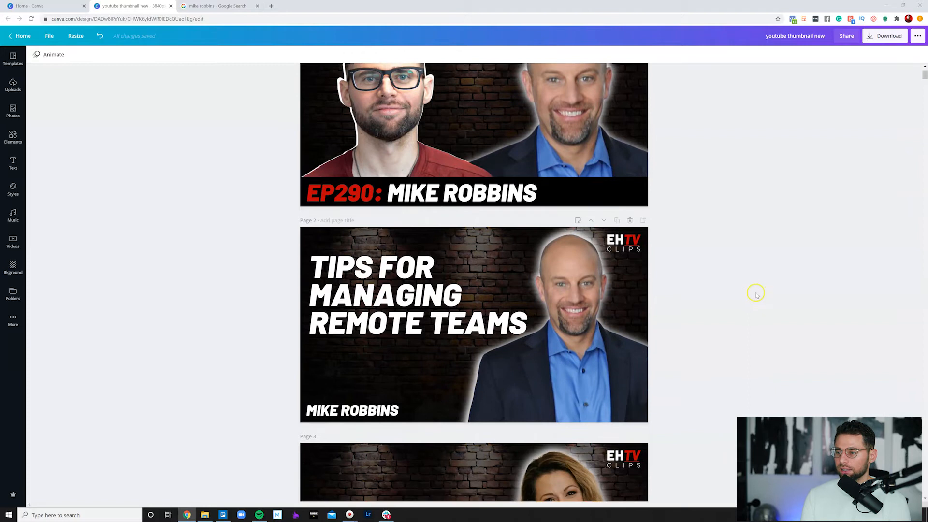
pyautogui.click(356, 332)
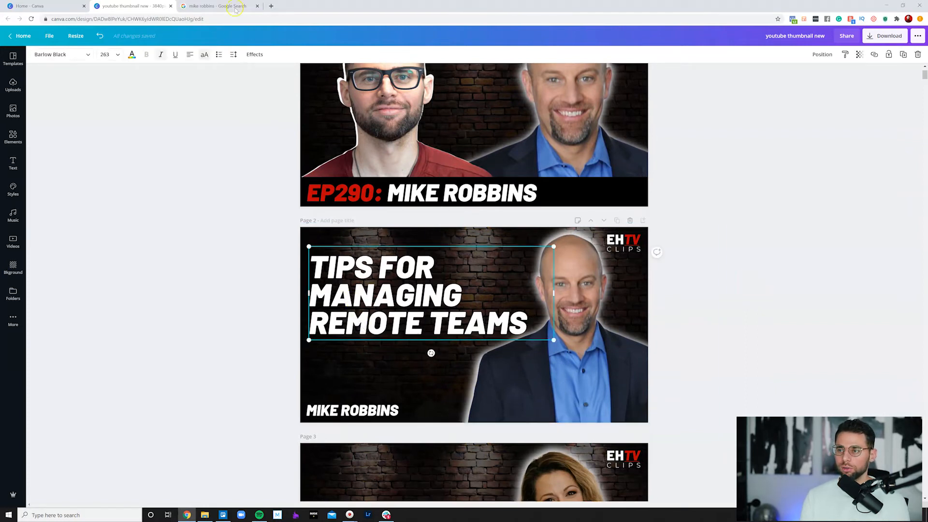
pyautogui.click(256, 6)
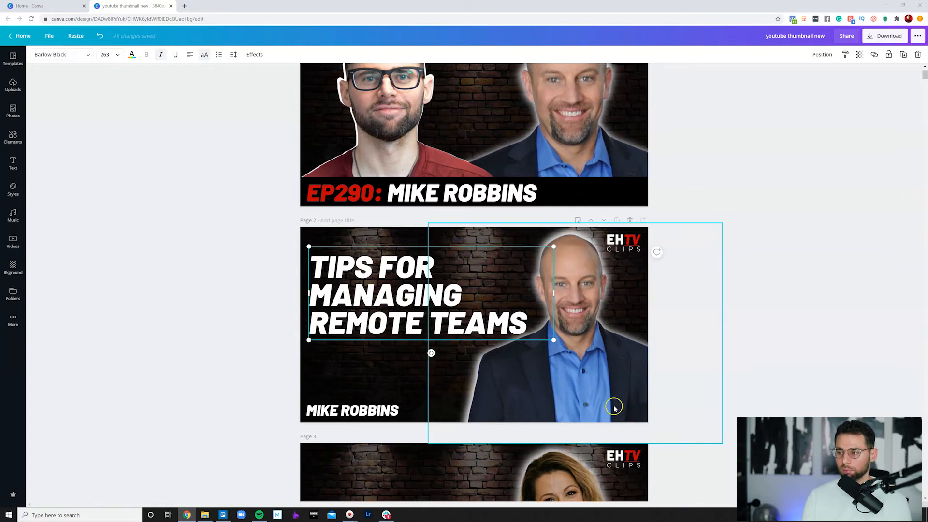
pyautogui.click(788, 327)
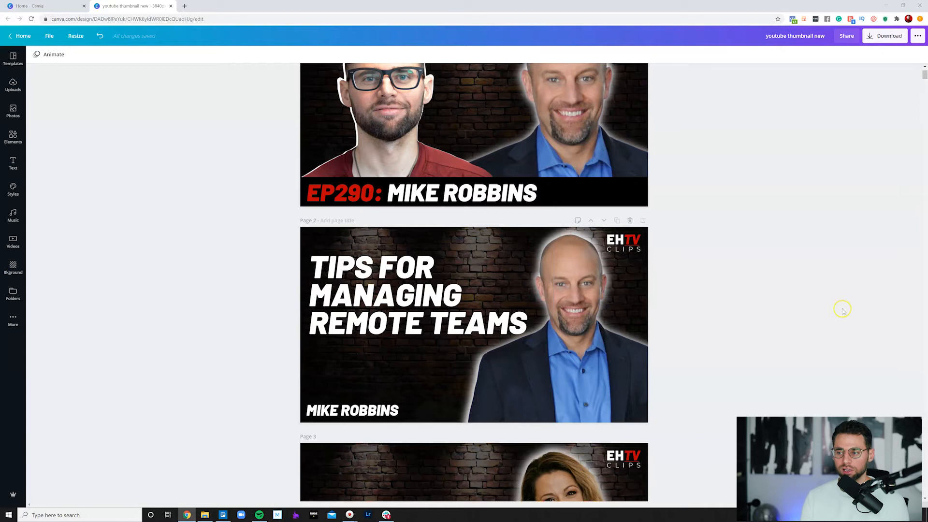
# Review the thumbnails on pages 3 to 9, looking at their headline text, logos, guest portraits and backgrounds.
pyautogui.scroll(-5, 384, 309)
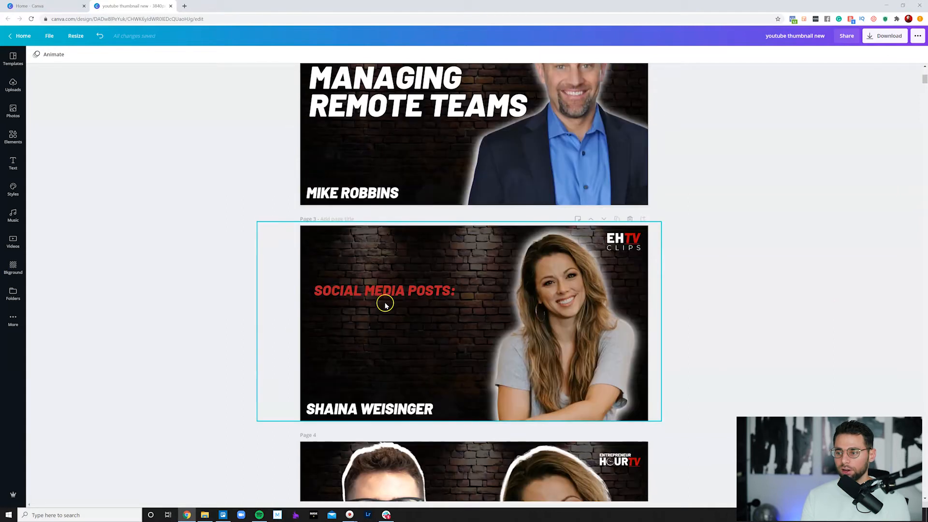
pyautogui.scroll(-10, 385, 303)
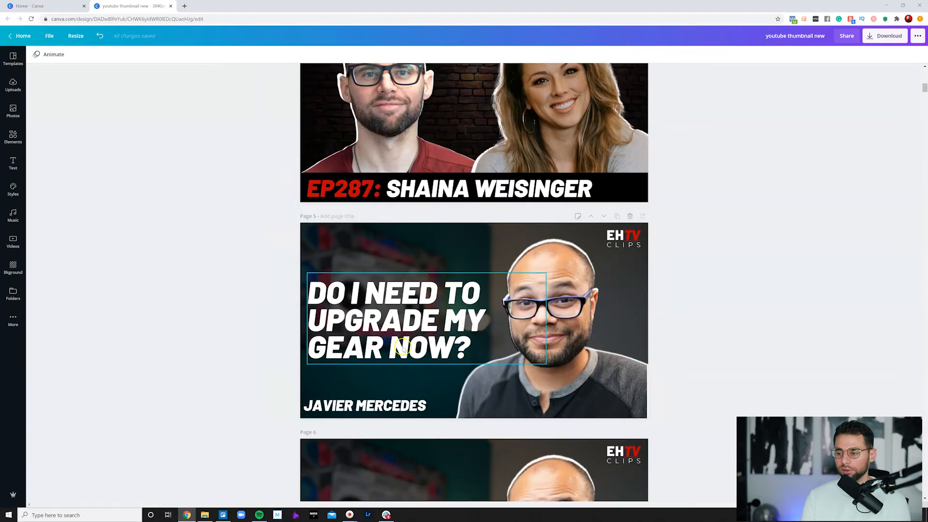
pyautogui.scroll(-4, 238, 293)
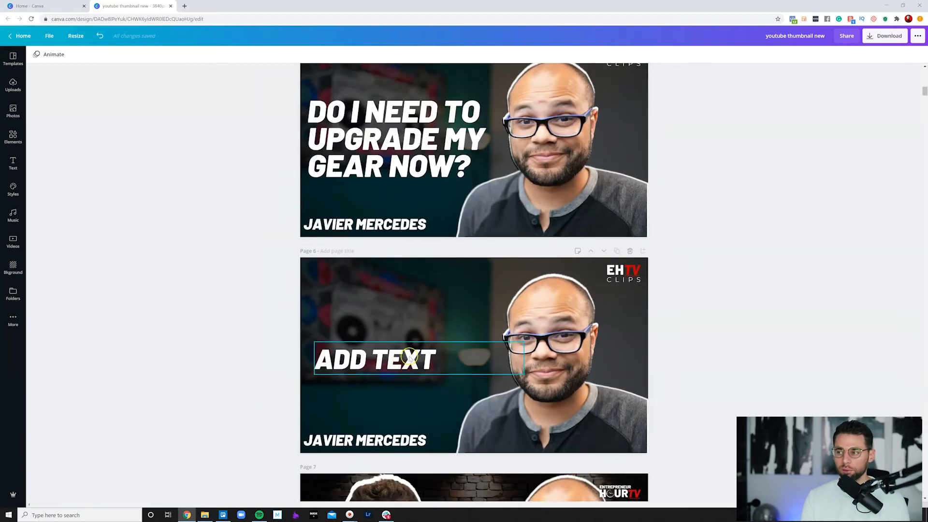
pyautogui.scroll(-4, 248, 328)
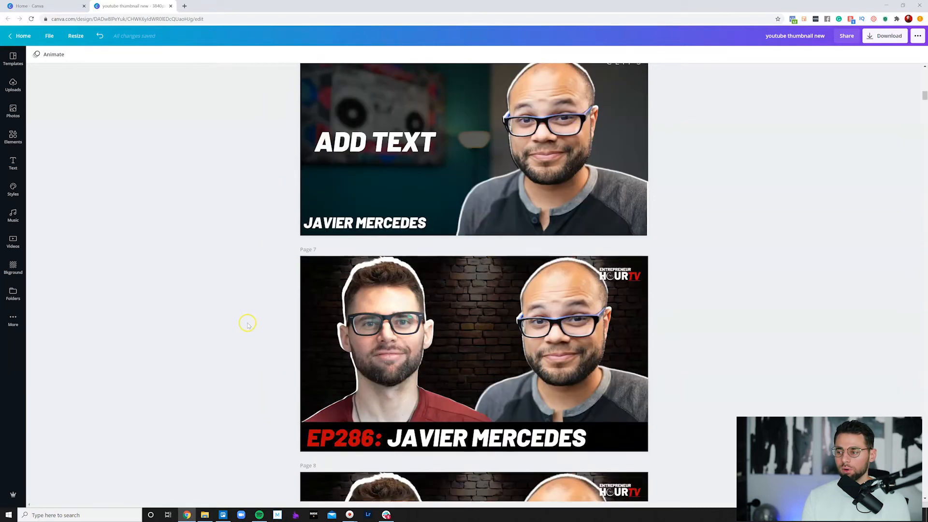
pyautogui.scroll(6, 247, 324)
pyautogui.scroll(12, 246, 322)
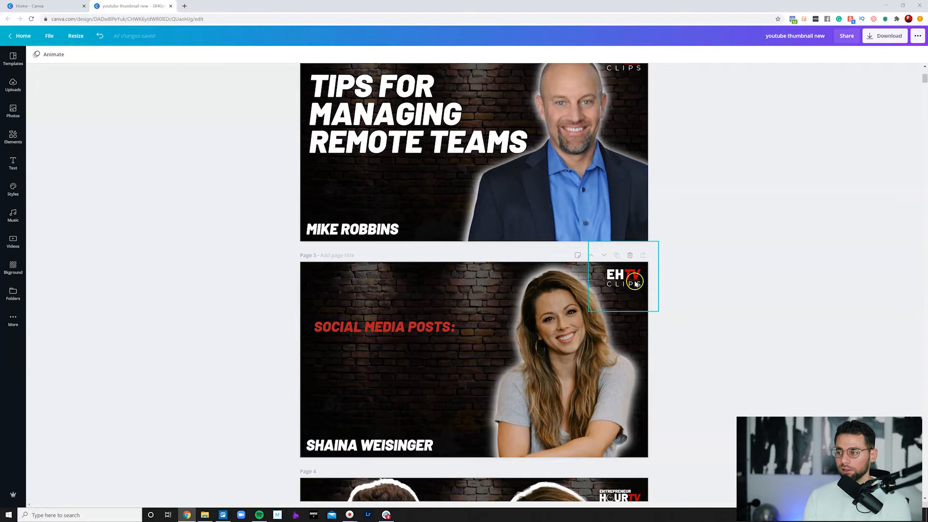
pyautogui.click(616, 277)
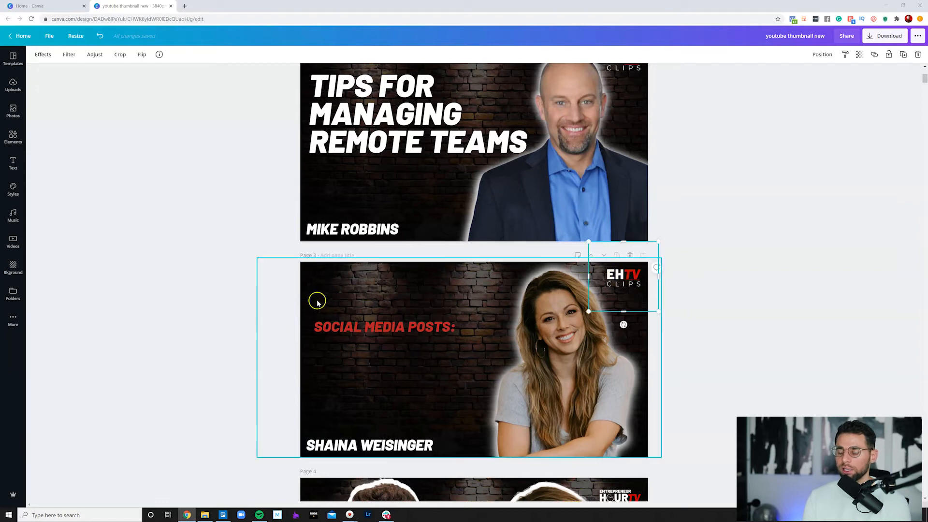
pyautogui.scroll(-7, 254, 379)
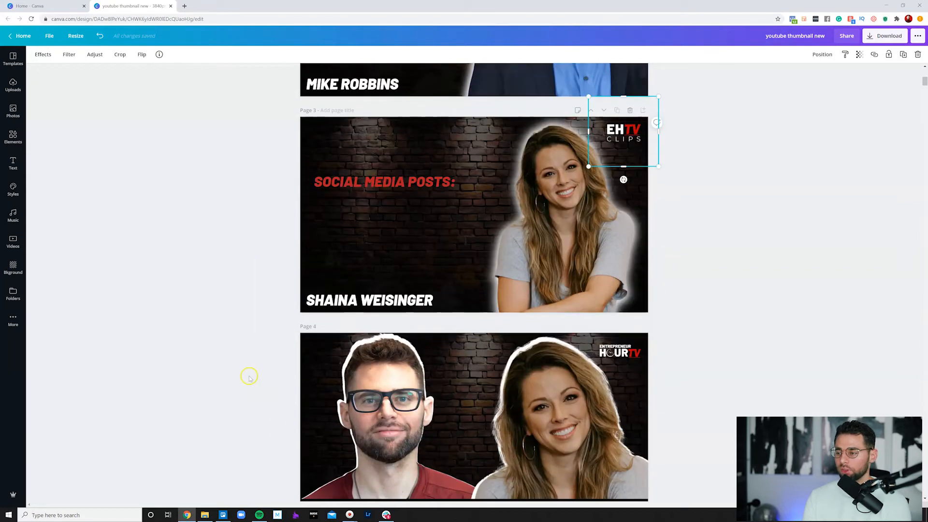
pyautogui.scroll(-10, 249, 377)
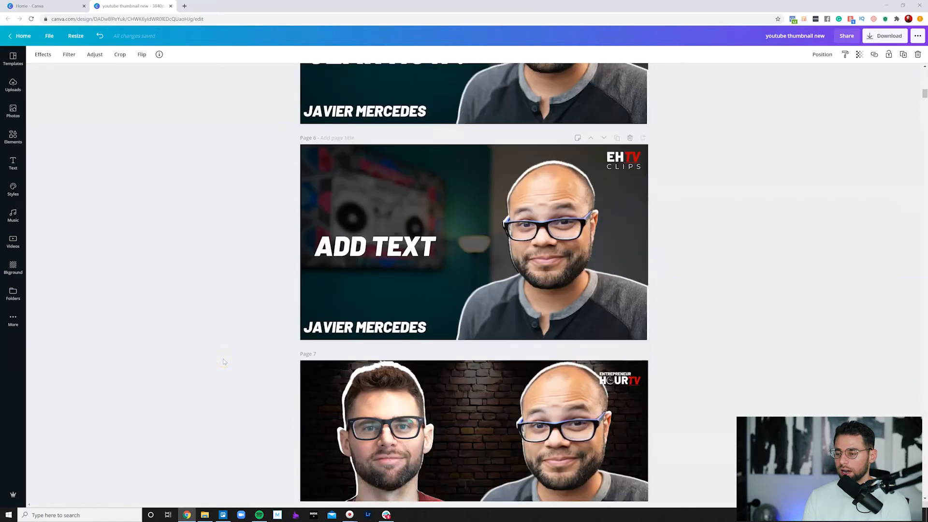
pyautogui.scroll(-8, 224, 362)
pyautogui.click(339, 323)
pyautogui.click(360, 338)
pyautogui.click(162, 314)
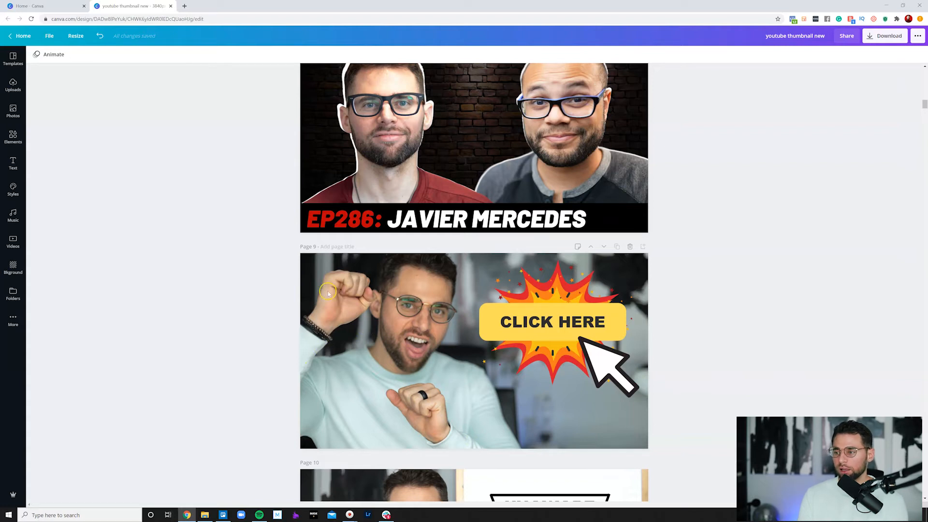
# Adjust the background photo on page 9 to vignette 82, contrast 3 and saturation 18.
pyautogui.scroll(-3, 210, 313)
pyautogui.scroll(2, 210, 313)
pyautogui.click(337, 334)
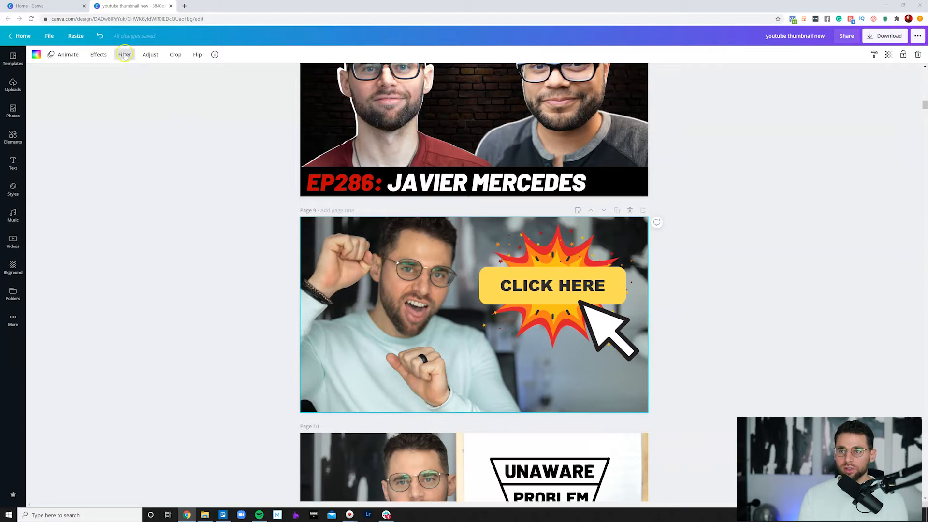
pyautogui.click(150, 54)
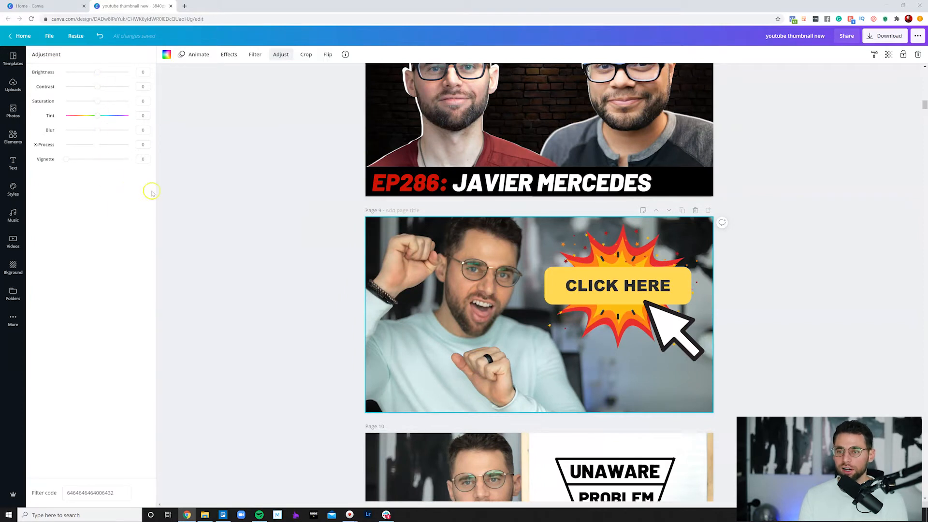
pyautogui.moveTo(65, 163); pyautogui.dragTo(118, 170)
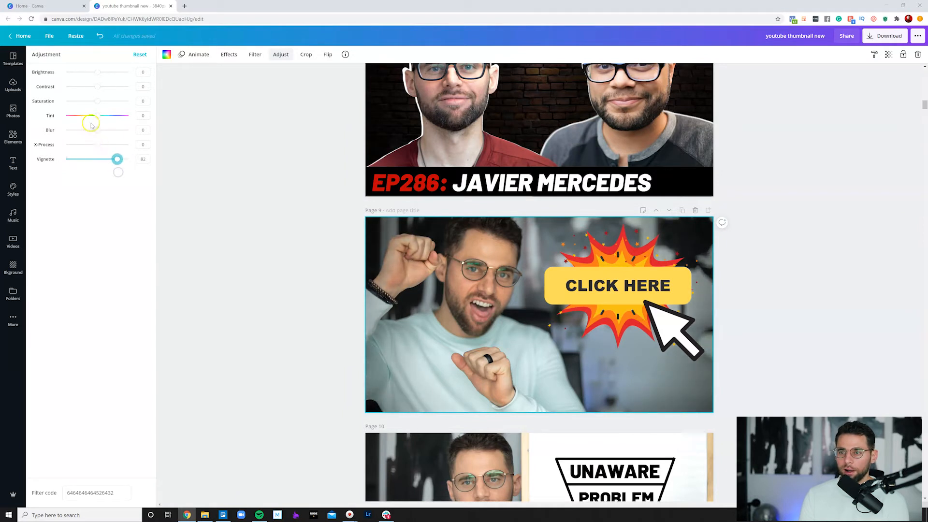
pyautogui.moveTo(98, 87); pyautogui.dragTo(98, 116)
pyautogui.click(101, 102)
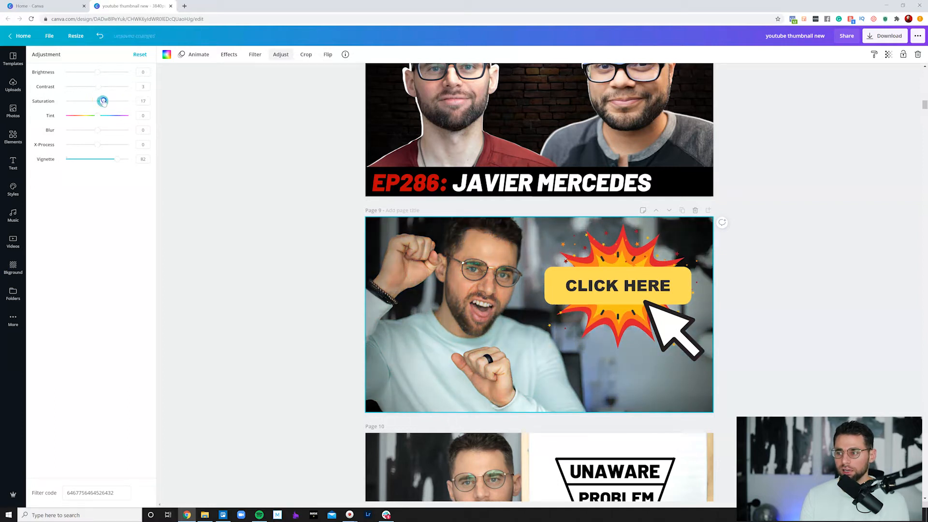
pyautogui.moveTo(108, 104); pyautogui.dragTo(100, 103)
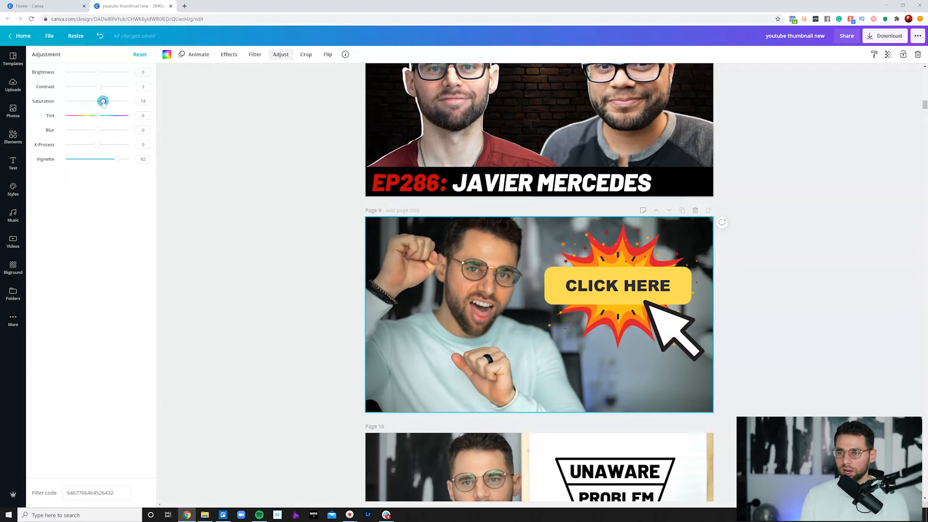
# Set the page 9 photo's blur to -14, keep X-Process at 0, and close the adjustments.
pyautogui.moveTo(97, 132); pyautogui.dragTo(95, 132)
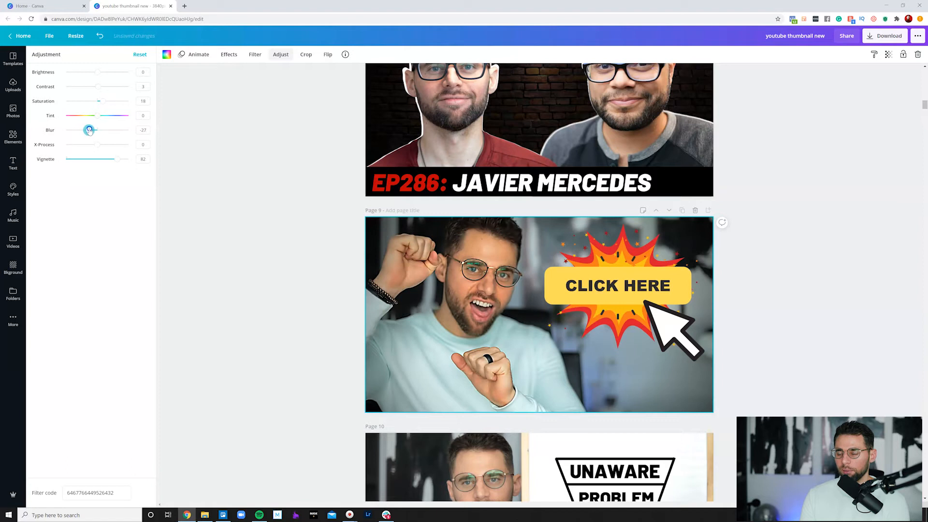
pyautogui.moveTo(93, 130)
pyautogui.mouseDown()
pyautogui.moveTo(104, 130)
pyautogui.moveTo(93, 133)
pyautogui.mouseUp()
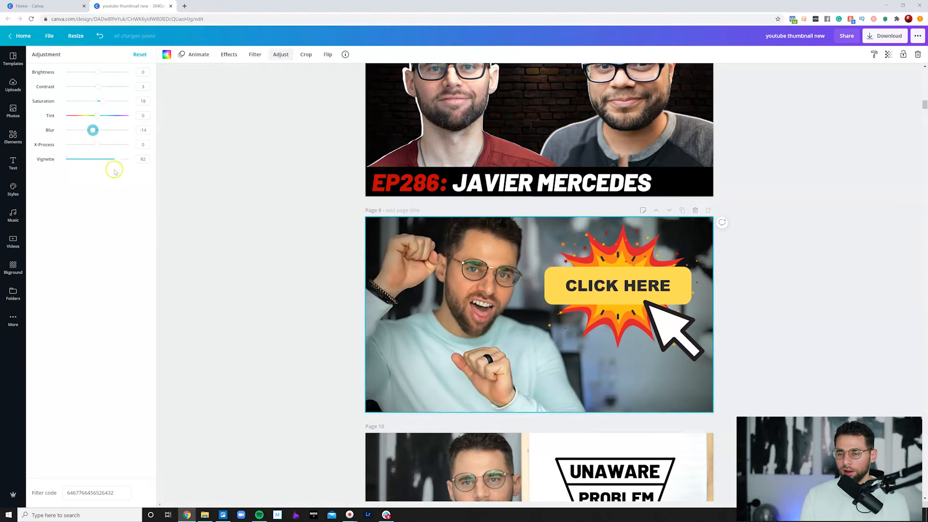
pyautogui.moveTo(100, 145); pyautogui.dragTo(98, 145)
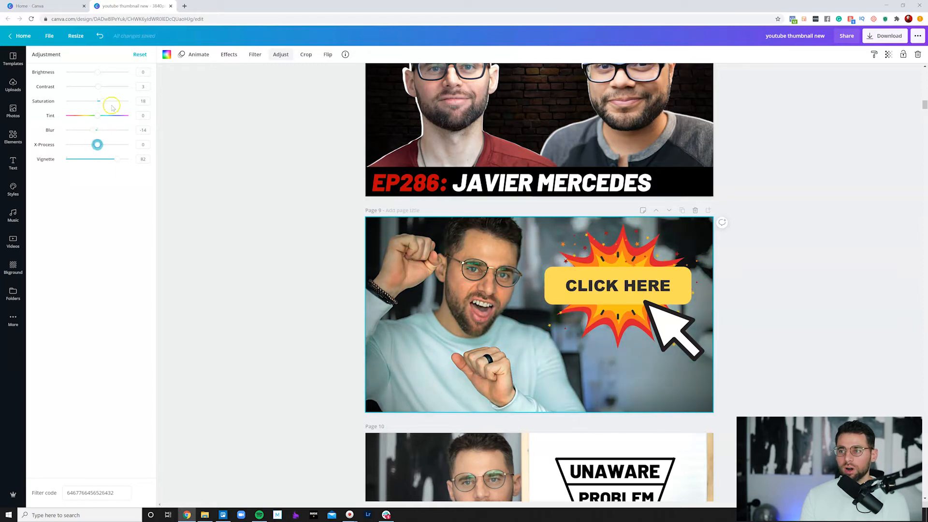
pyautogui.click(219, 129)
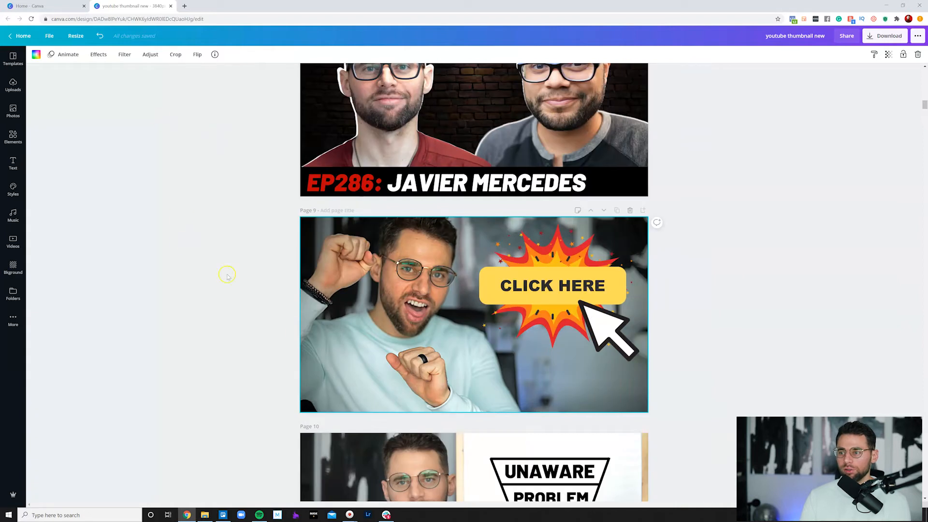
pyautogui.doubleClick(366, 337)
pyautogui.moveTo(419, 277); pyautogui.dragTo(416, 256)
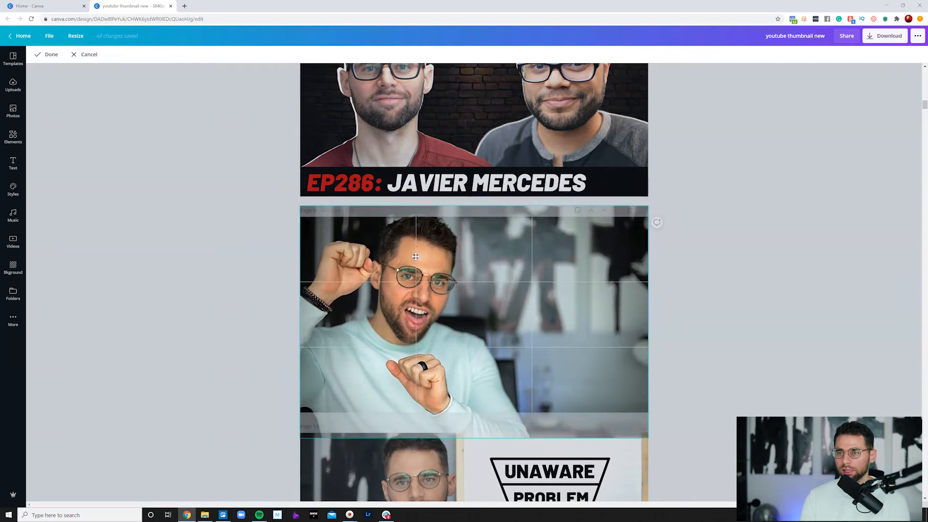
pyautogui.click(86, 54)
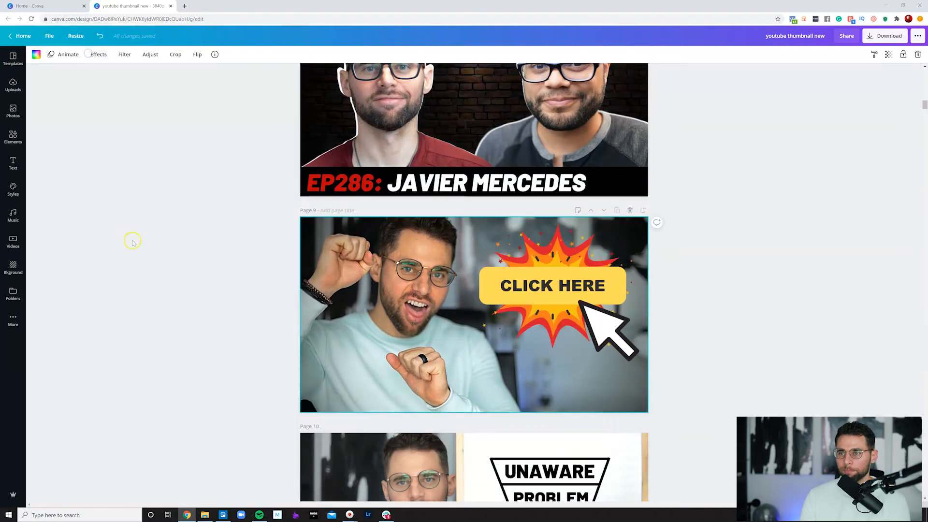
# Flip the page 9 background photo horizontally and flip it back again.
pyautogui.click(198, 54)
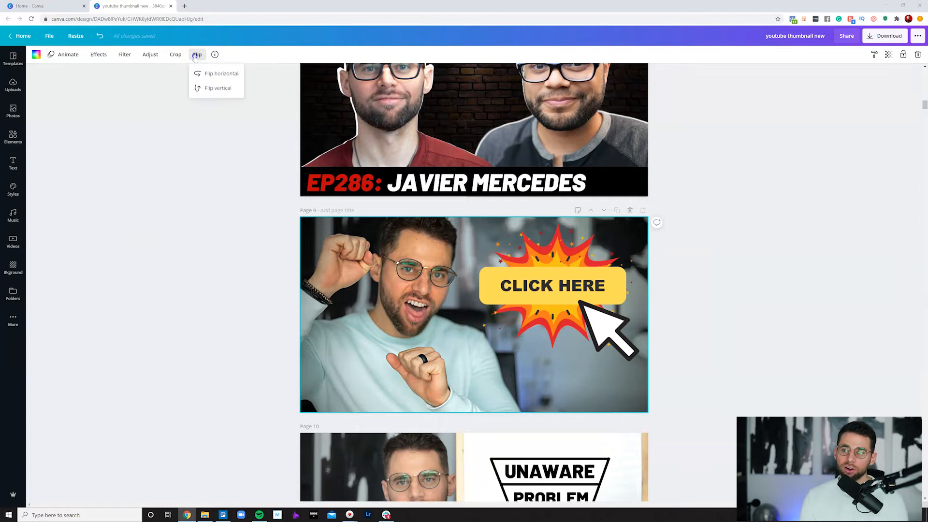
pyautogui.click(216, 75)
pyautogui.click(216, 76)
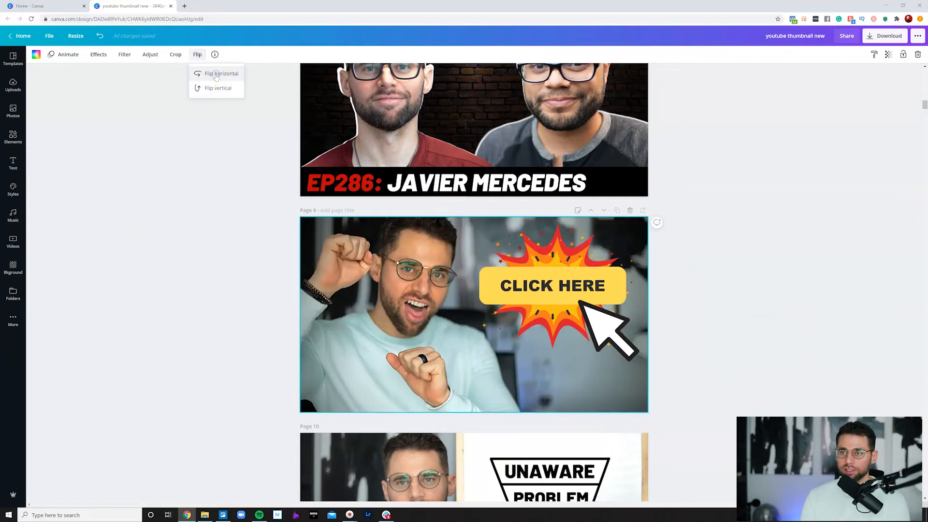
# Open the animation options for page 9 with its background photo selected.
pyautogui.click(111, 169)
pyautogui.click(366, 265)
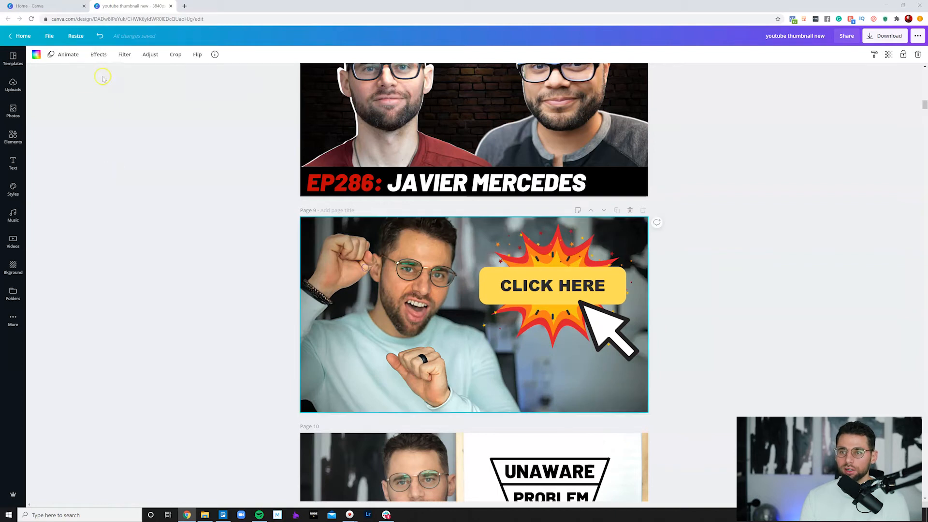
pyautogui.click(68, 54)
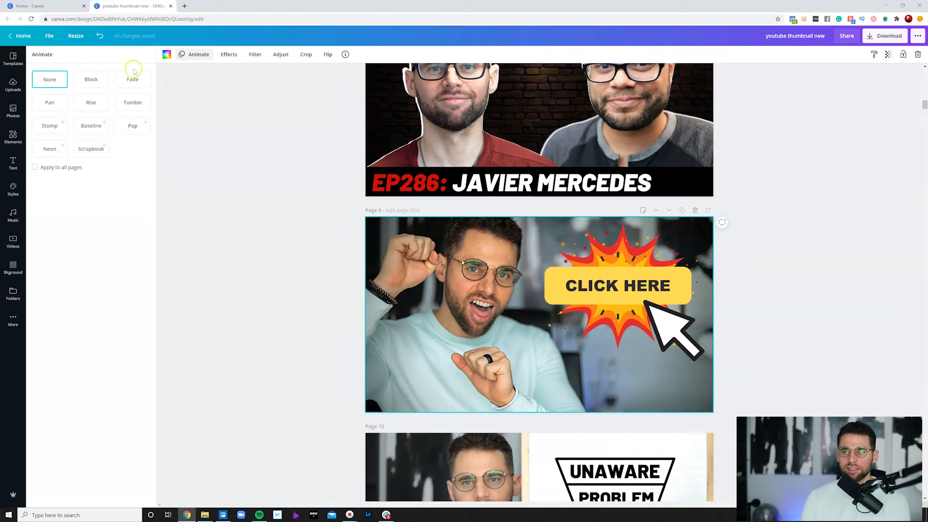
# Close the animation options and compare the page 8 and page 9 thumbnails.
pyautogui.click(197, 54)
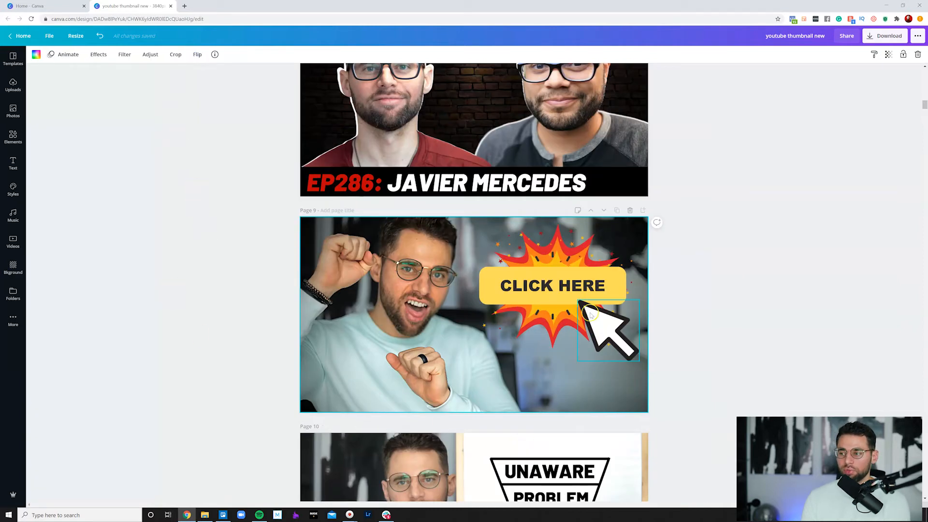
pyautogui.scroll(3, 655, 249)
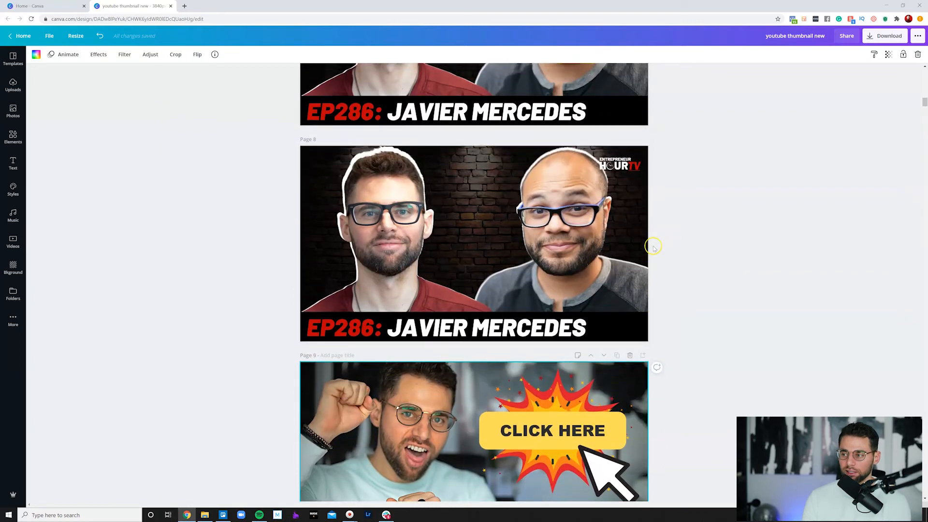
pyautogui.scroll(-4, 650, 244)
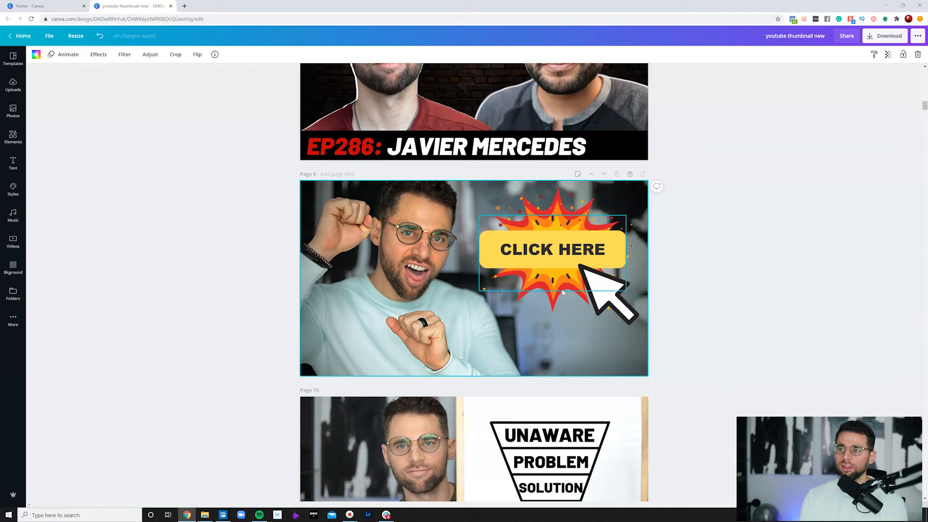
# Open YouTube in a new tab, search for "one click upsell", and compare the thumbnails of the resulting videos.
pyautogui.click(185, 7)
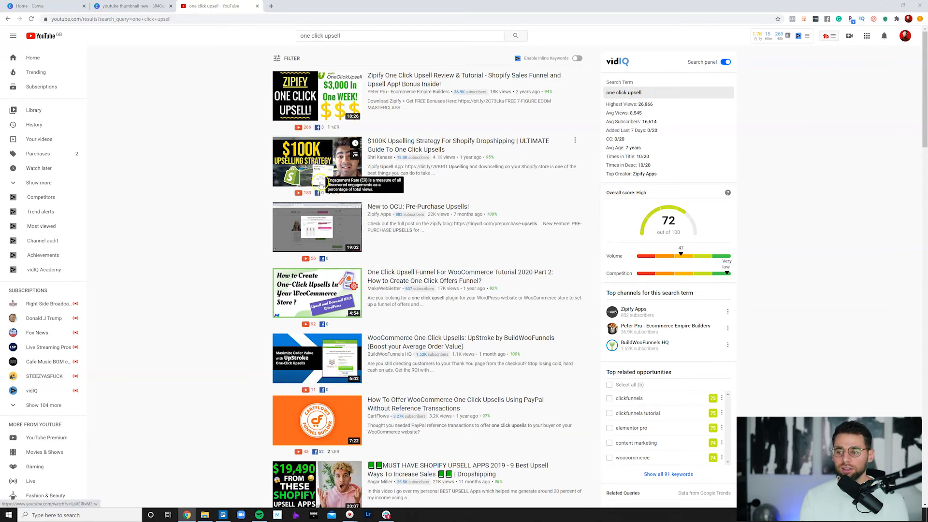
pyautogui.scroll(-4, 315, 184)
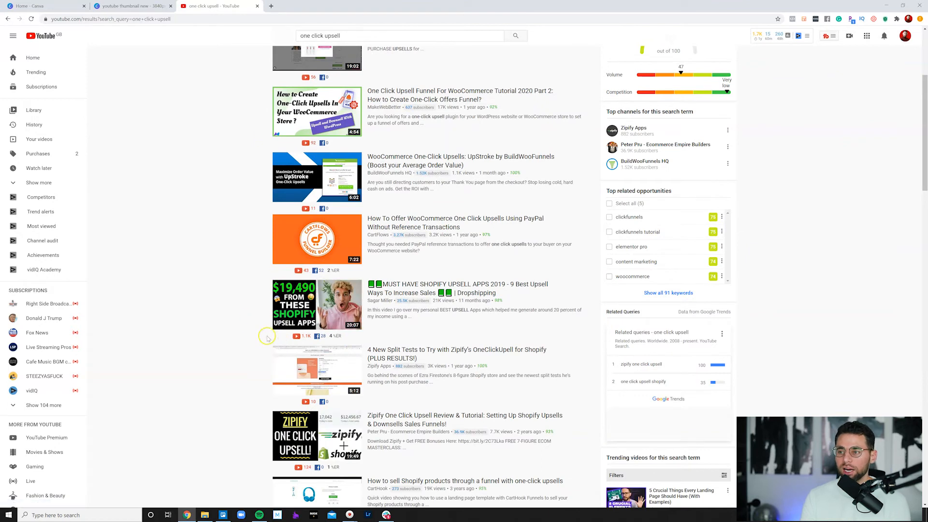
pyautogui.scroll(4, 217, 190)
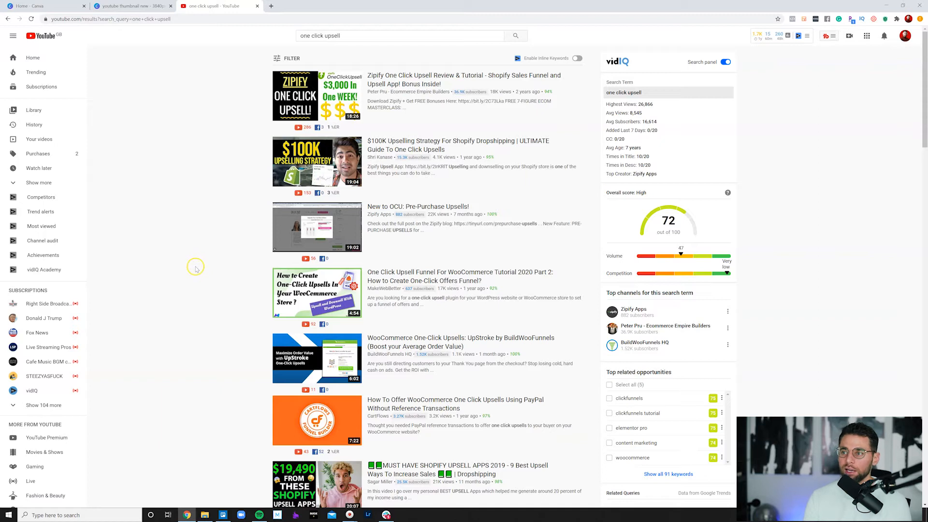
pyautogui.scroll(-7, 196, 266)
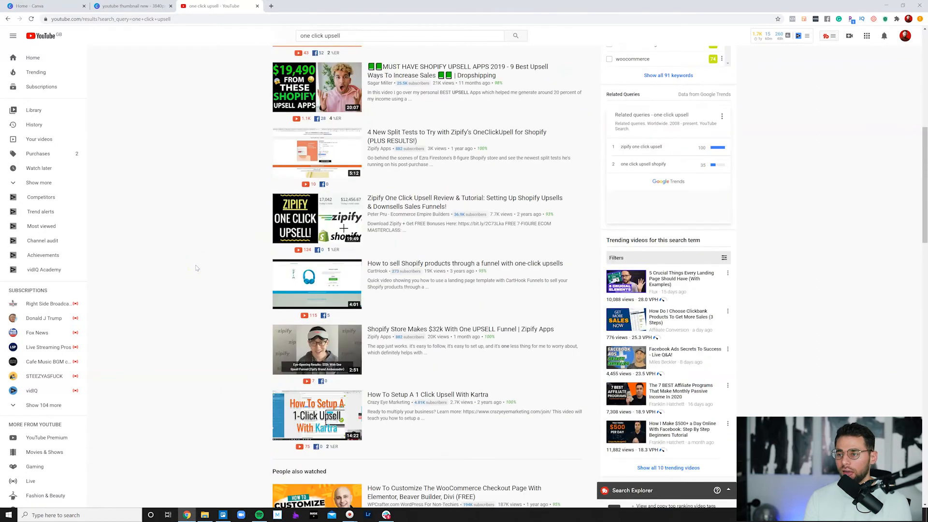
pyautogui.scroll(8, 196, 267)
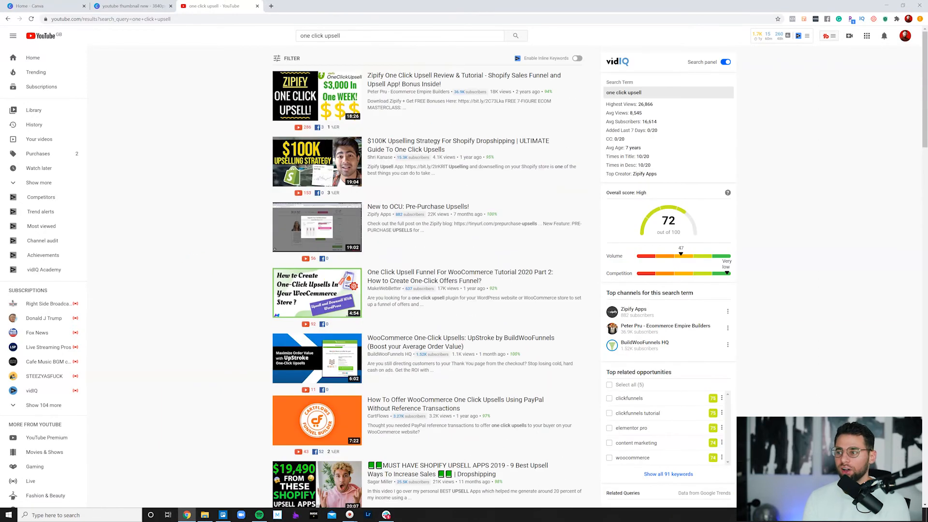
# Switch back to the Canva design, preview the page 9 thumbnail at a much smaller size, and restore the zoom.
pyautogui.hotkey('ctrl', 'shift', 'Tab')
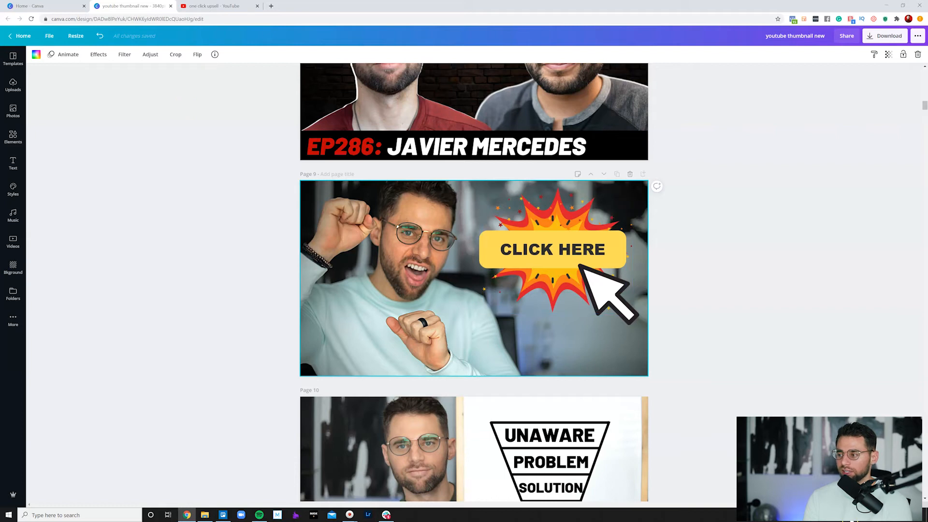
pyautogui.click(847, 490)
pyautogui.click(841, 438)
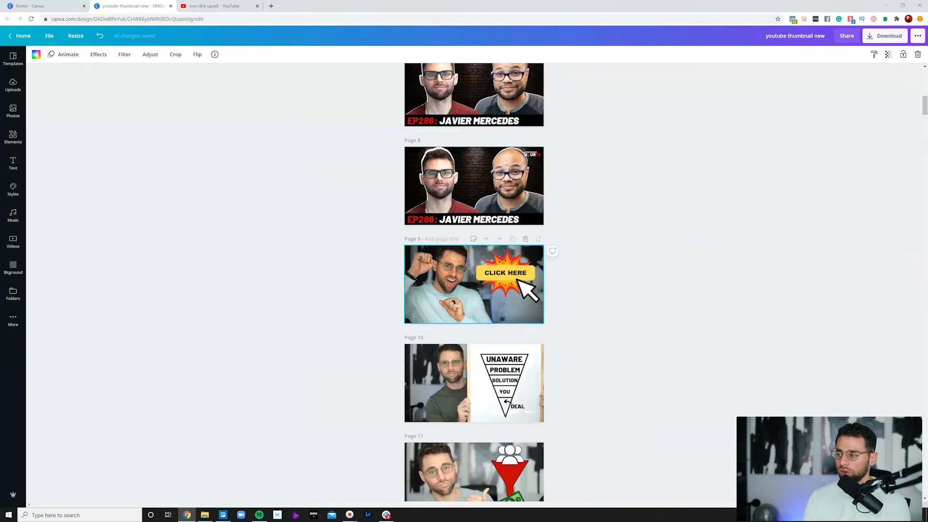
pyautogui.click(847, 490)
pyautogui.click(841, 423)
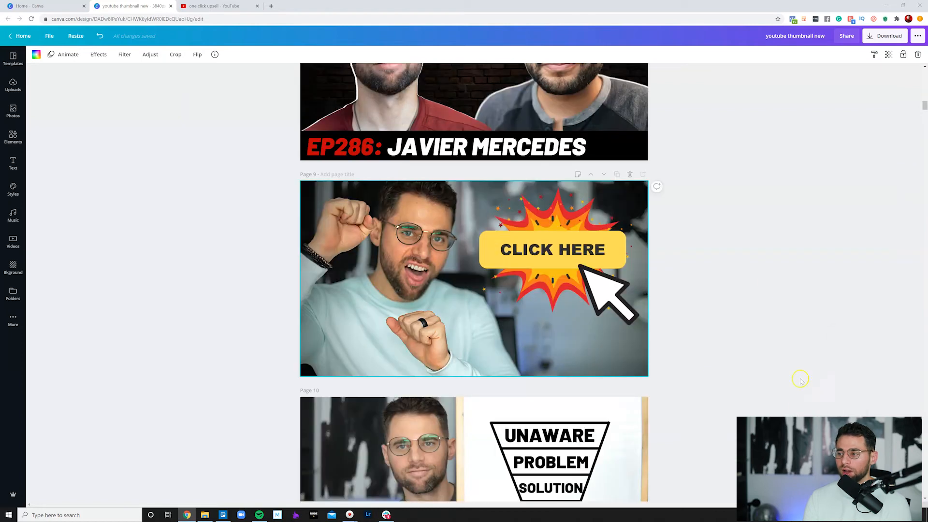
# Inspect how the funnel drawing on page 10 is built by selecting its slanted left line.
pyautogui.scroll(-3, 760, 276)
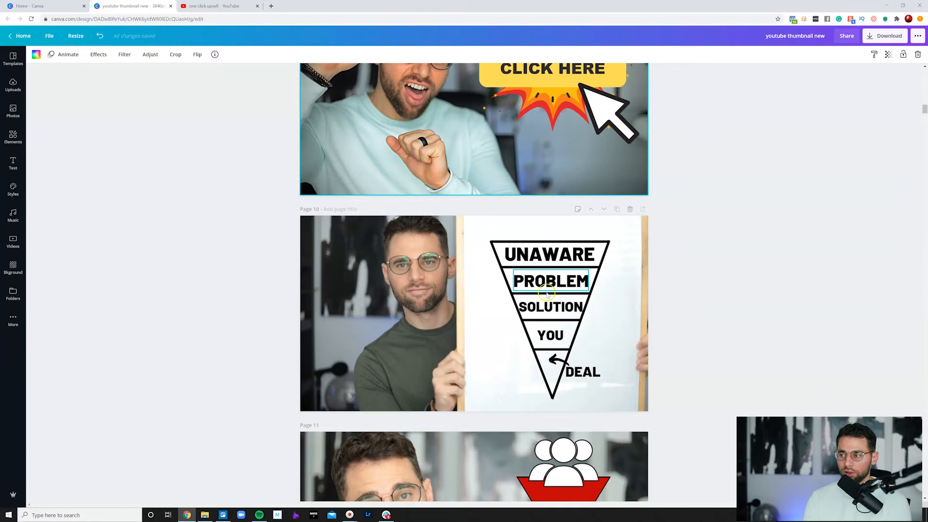
pyautogui.click(580, 304)
pyautogui.click(511, 282)
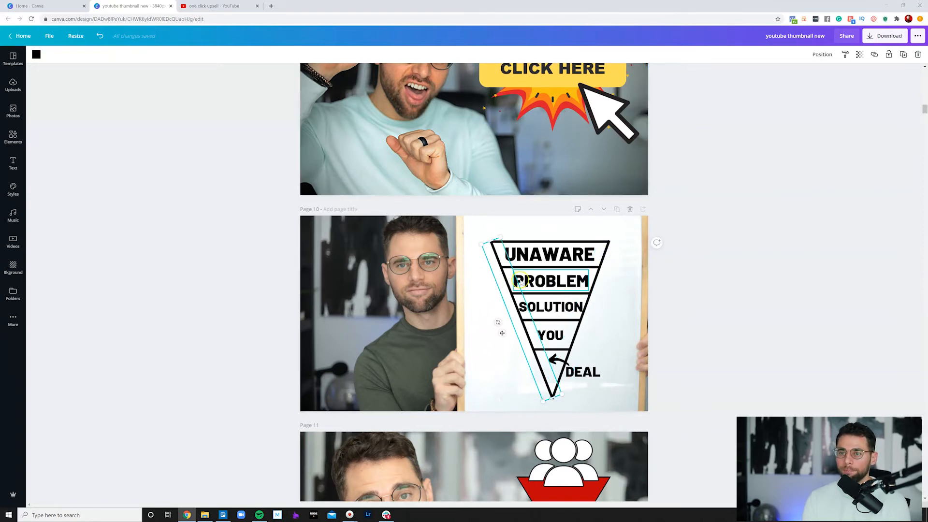
# Try out a plain line element from a search for "line", angled along the left side of page 10's funnel, and delete it.
pyautogui.click(13, 136)
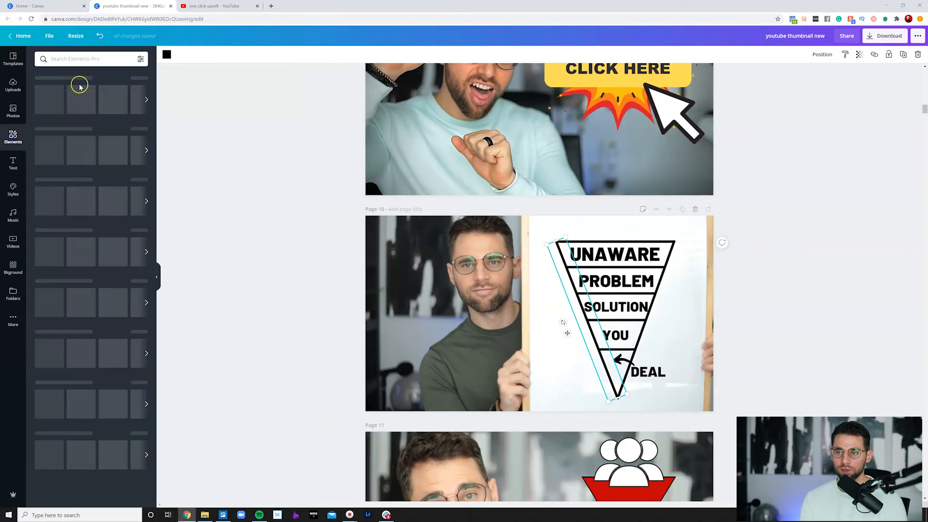
pyautogui.click(80, 59)
pyautogui.write('line')
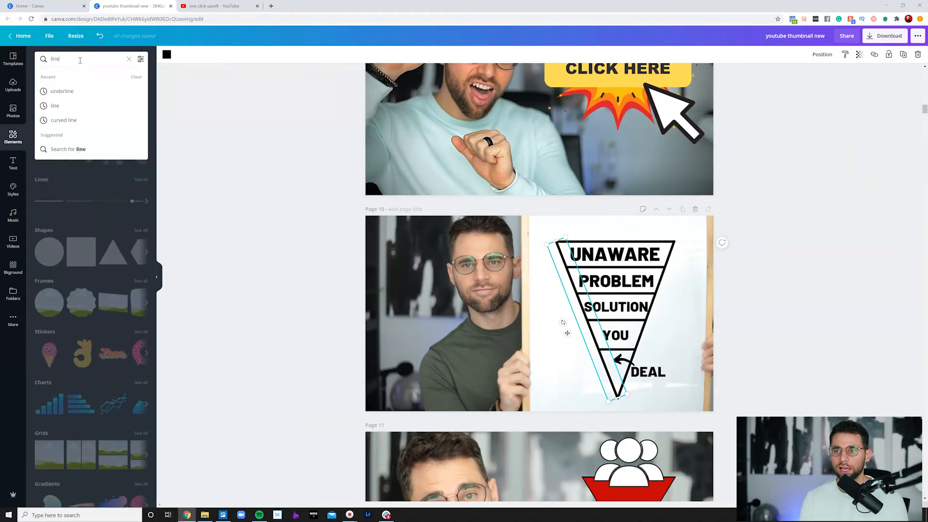
pyautogui.press('Return')
pyautogui.click(62, 88)
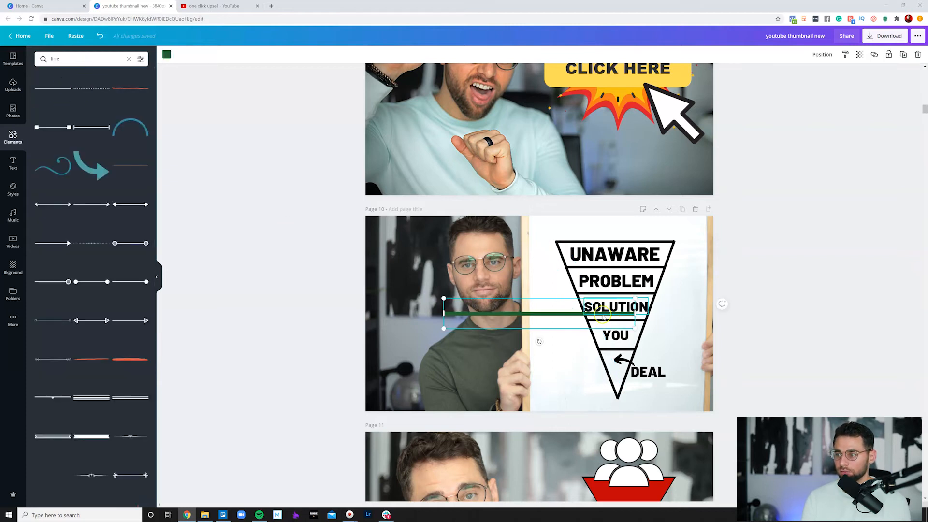
pyautogui.moveTo(544, 342); pyautogui.dragTo(572, 315)
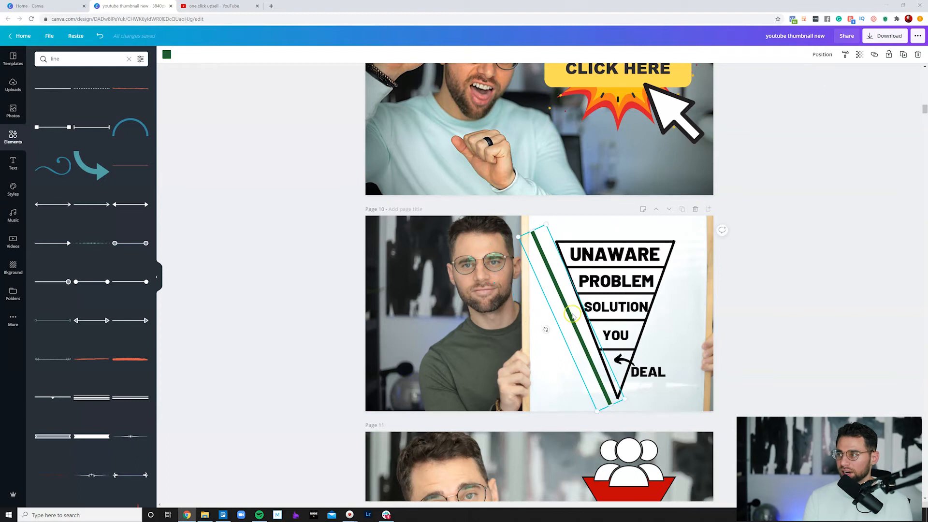
pyautogui.click(917, 55)
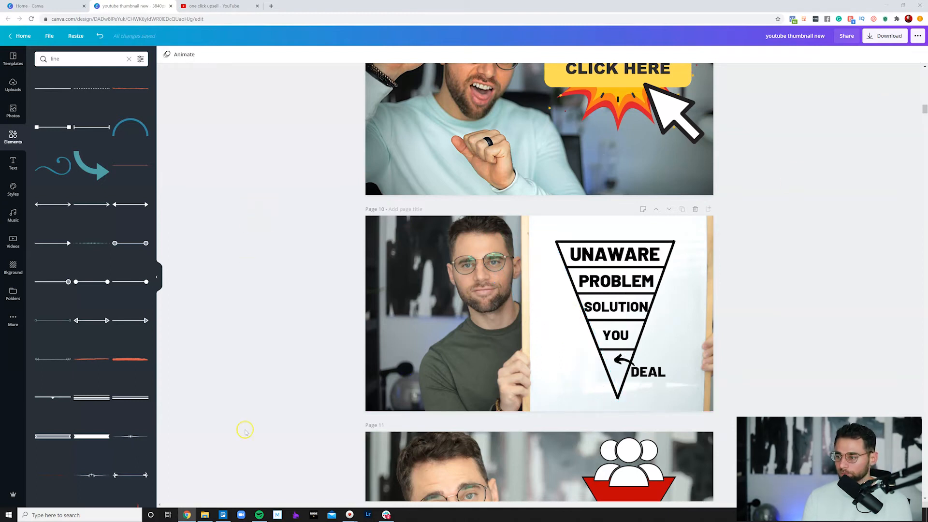
# Look through the design's other thumbnail pages, down to page 49, for examples of photos, text and graphic elements.
pyautogui.scroll(-8, 288, 375)
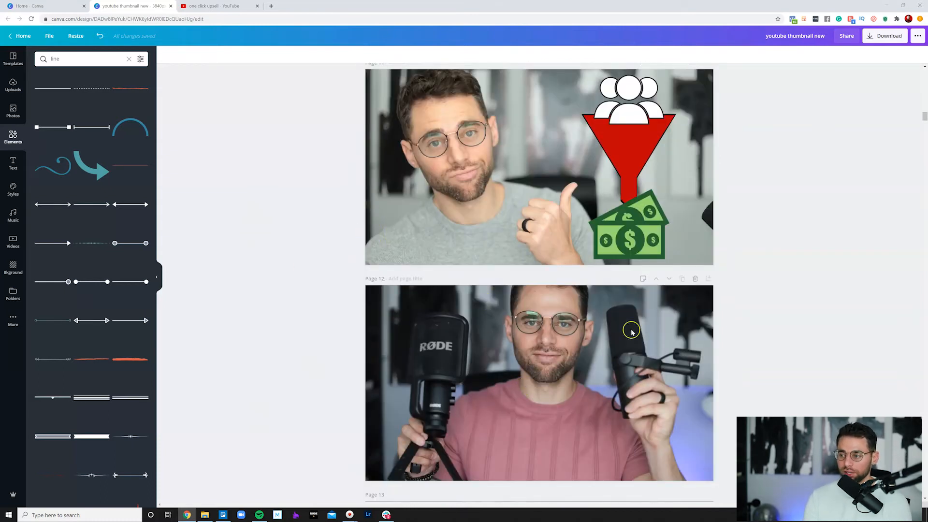
pyautogui.scroll(-2, 454, 348)
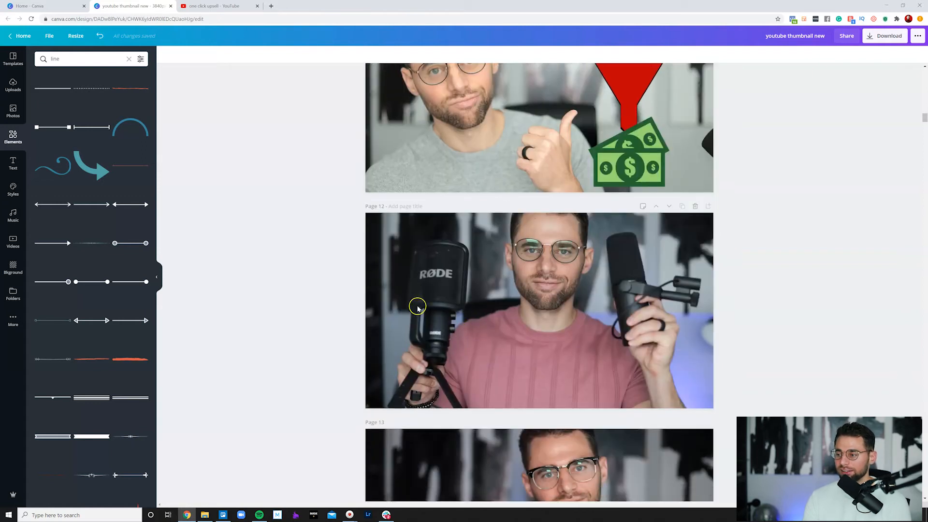
pyautogui.scroll(-10, 400, 285)
pyautogui.scroll(11, 400, 290)
pyautogui.scroll(20, 399, 290)
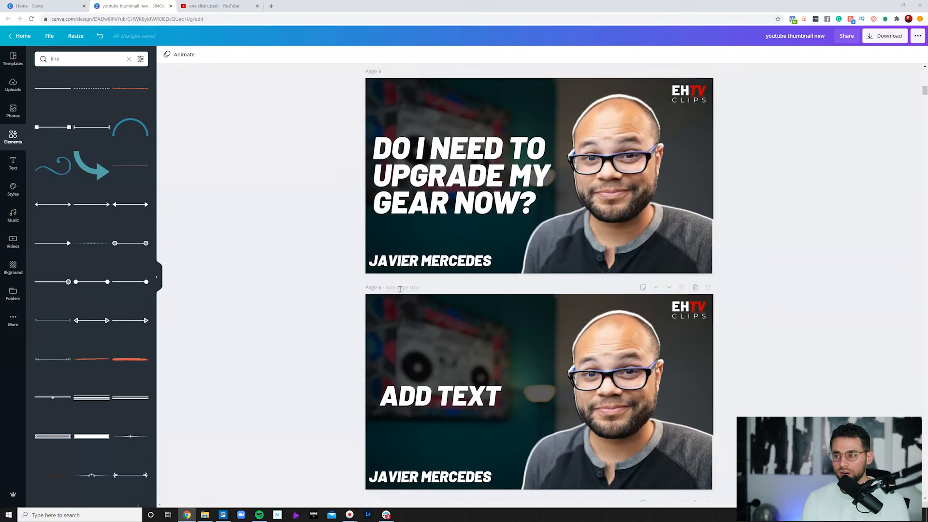
pyautogui.scroll(9, 399, 291)
pyautogui.scroll(-20, 401, 286)
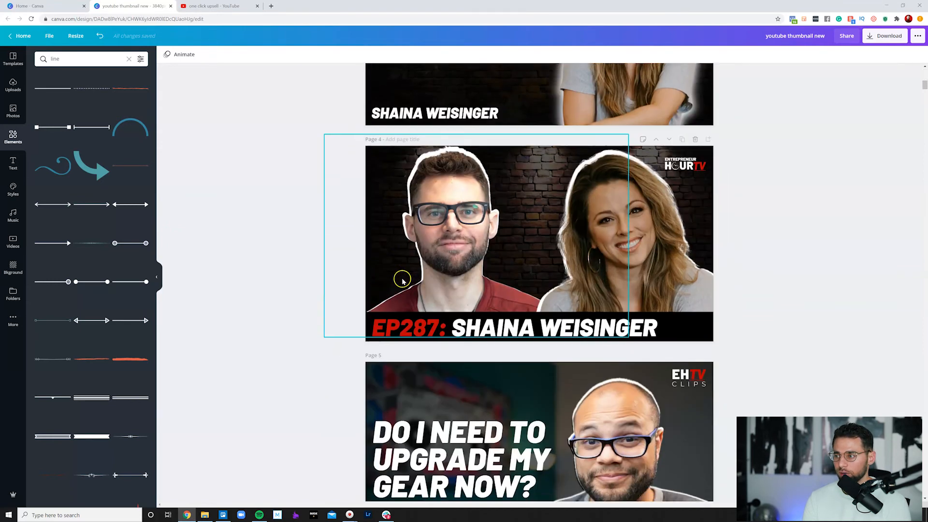
pyautogui.scroll(-20, 354, 278)
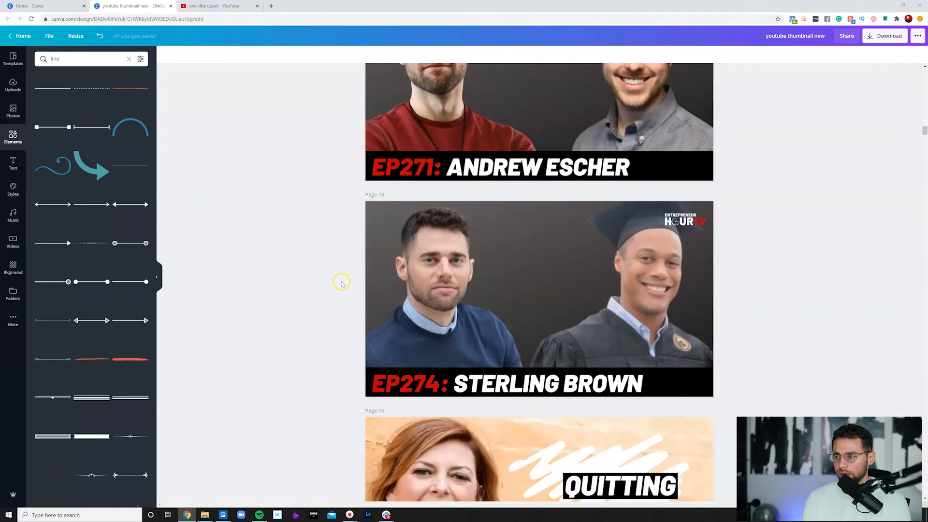
pyautogui.scroll(-20, 340, 285)
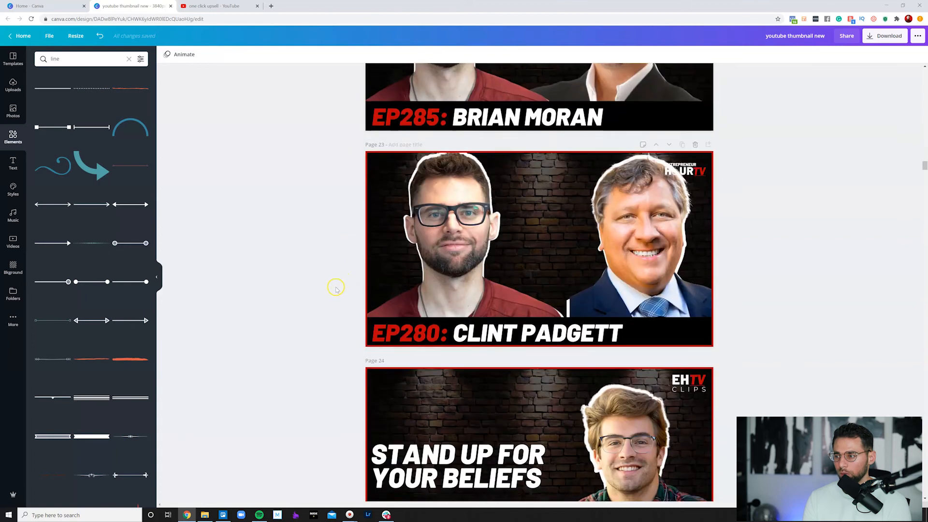
pyautogui.scroll(-20, 335, 289)
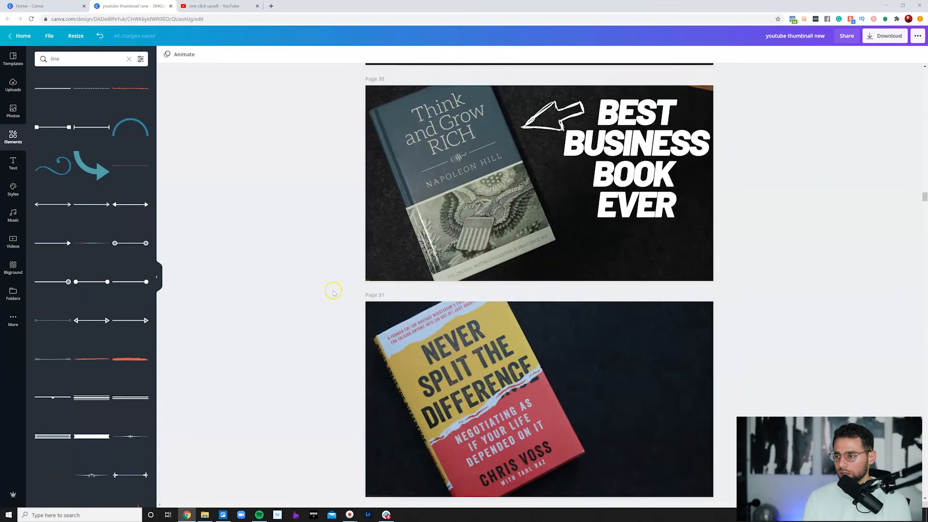
pyautogui.scroll(7, 332, 293)
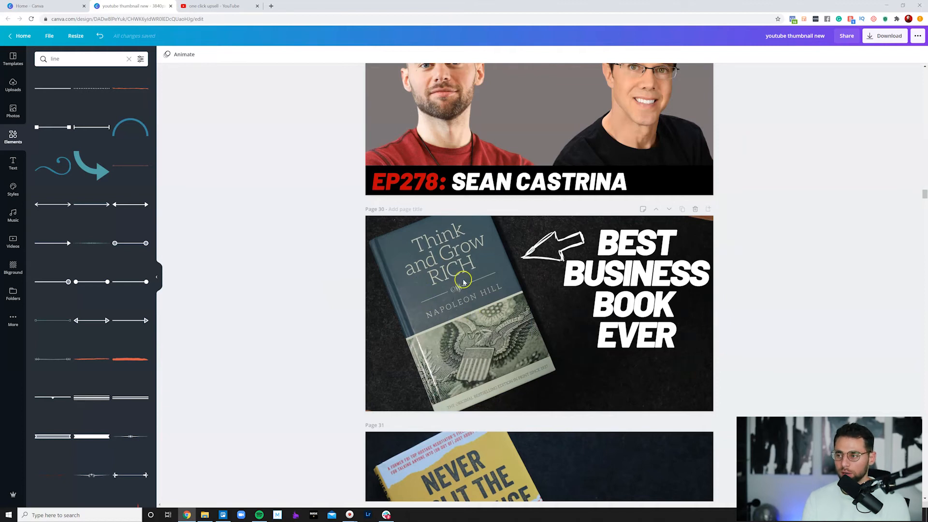
pyautogui.scroll(-7, 463, 281)
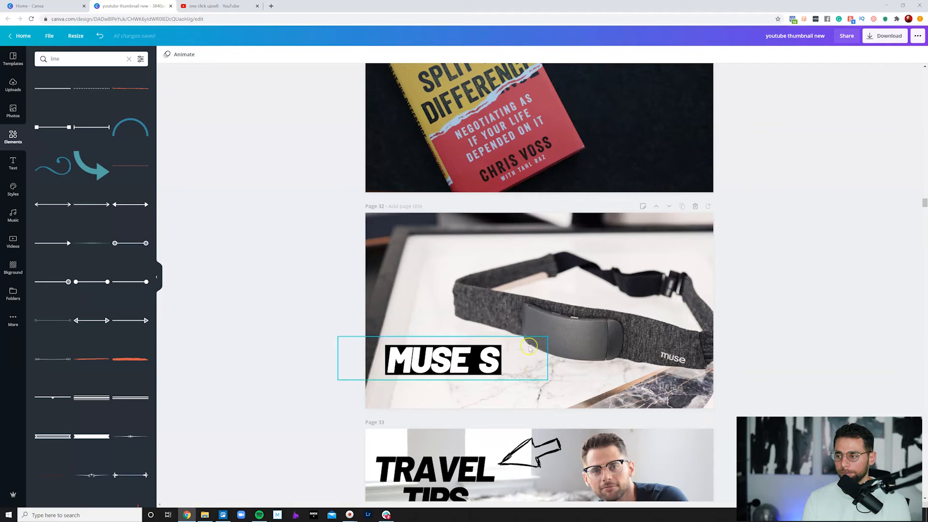
pyautogui.scroll(-12, 579, 337)
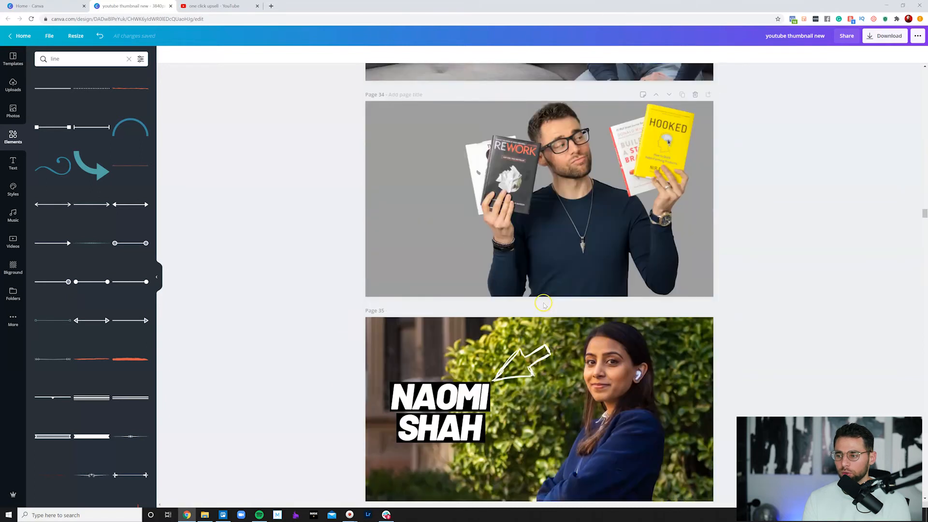
pyautogui.scroll(-20, 532, 304)
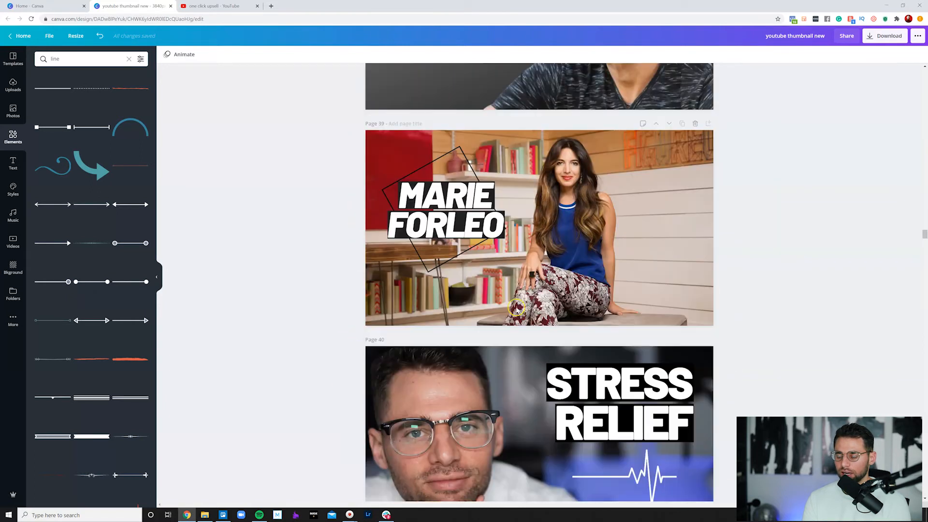
pyautogui.scroll(-12, 523, 304)
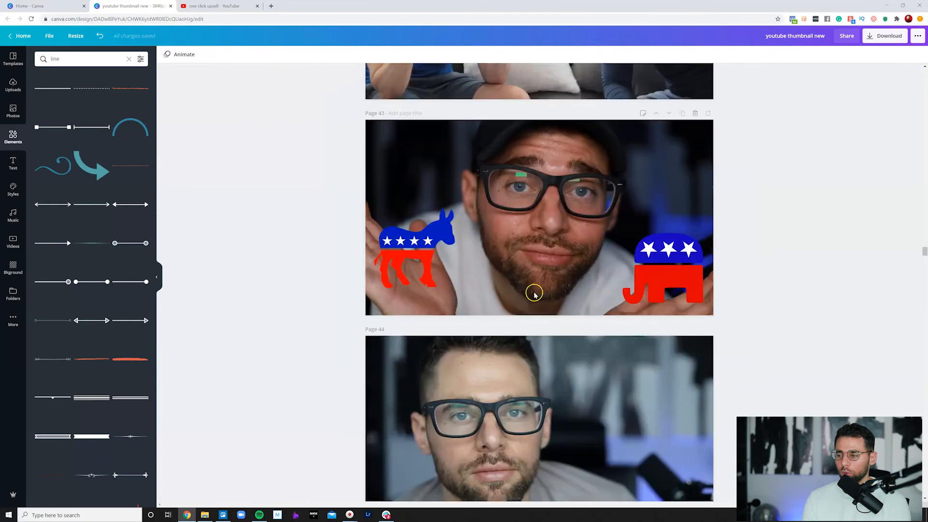
pyautogui.scroll(-8, 533, 296)
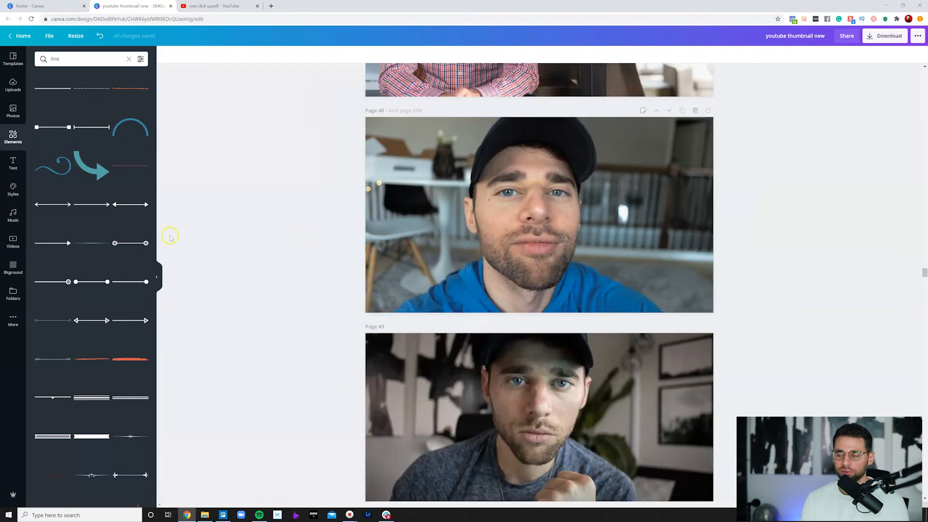
# Return to the page 7 thumbnail and open the library of uploaded images.
pyautogui.scroll(4, 362, 164)
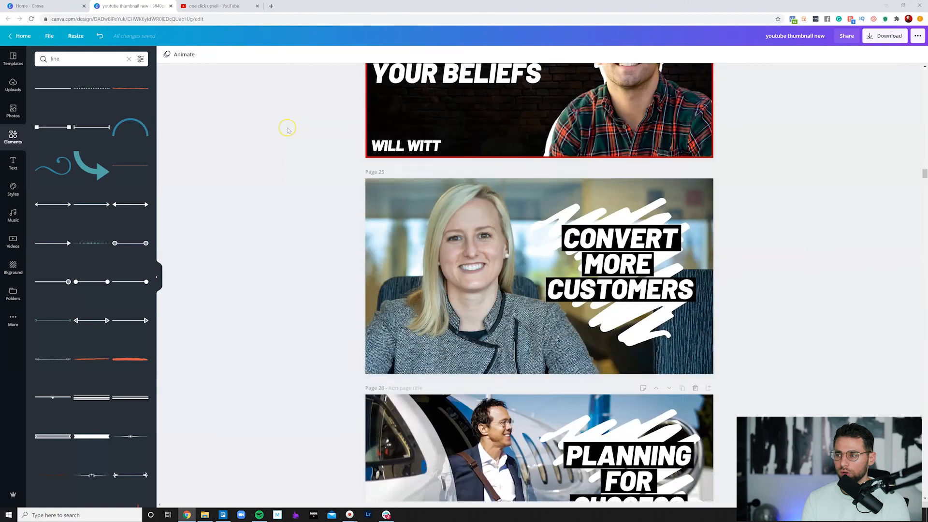
pyautogui.scroll(20, 287, 130)
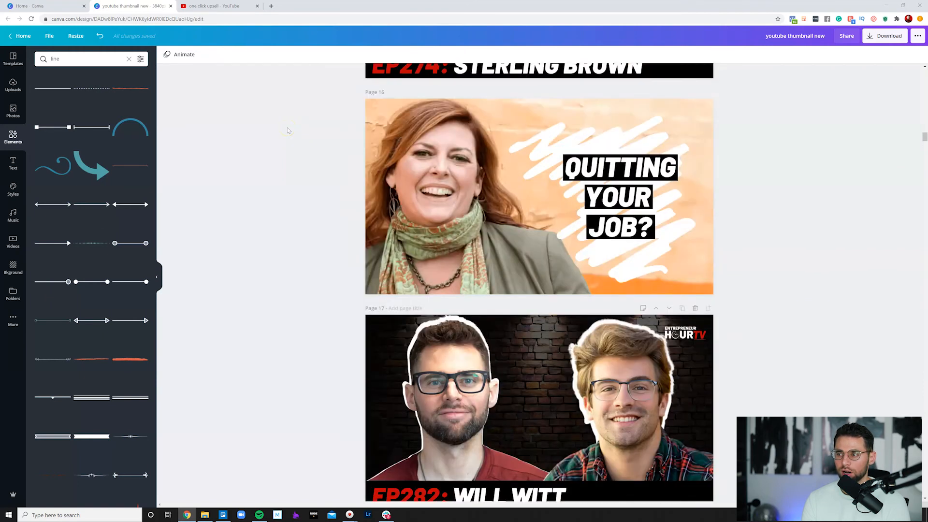
pyautogui.scroll(12, 287, 130)
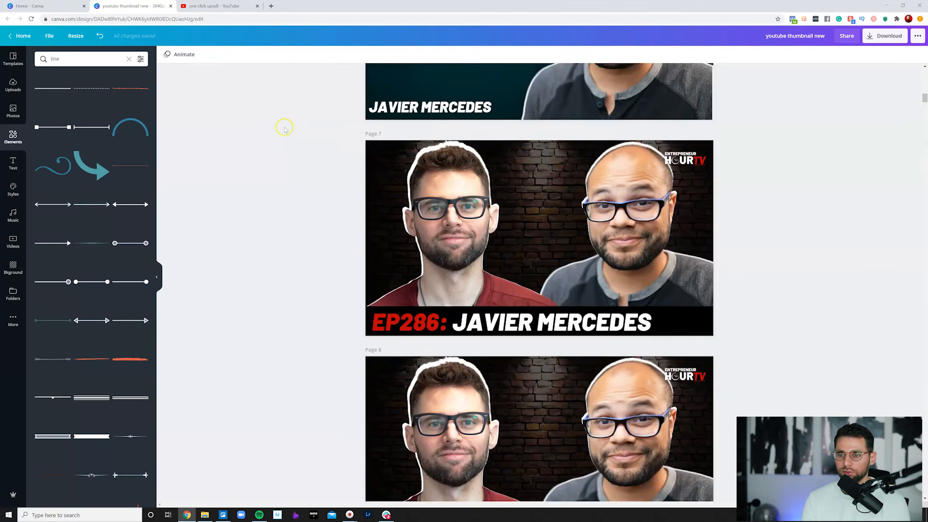
pyautogui.click(13, 85)
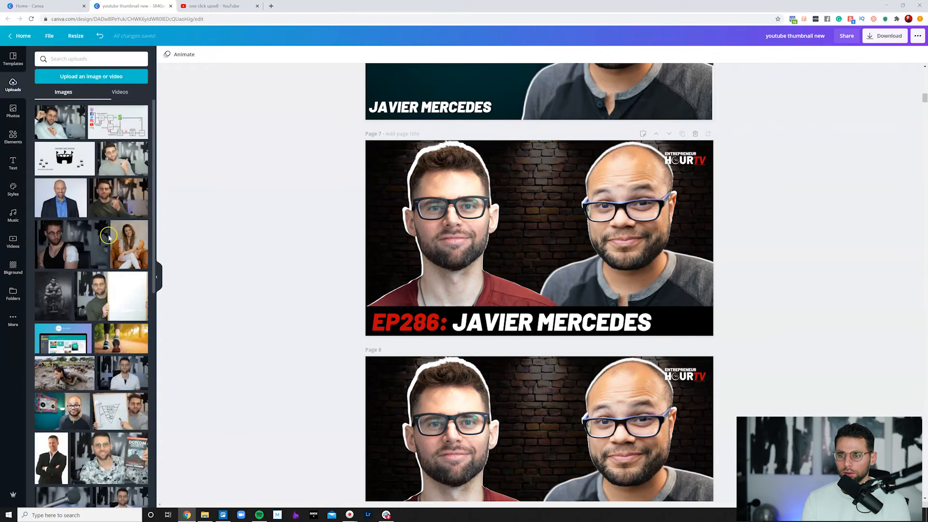
# Replace page 7's brick background with the uploaded microphone photo, enlarged to cover the whole thumbnail behind the two portraits.
pyautogui.scroll(-7, 63, 177)
pyautogui.click(63, 177)
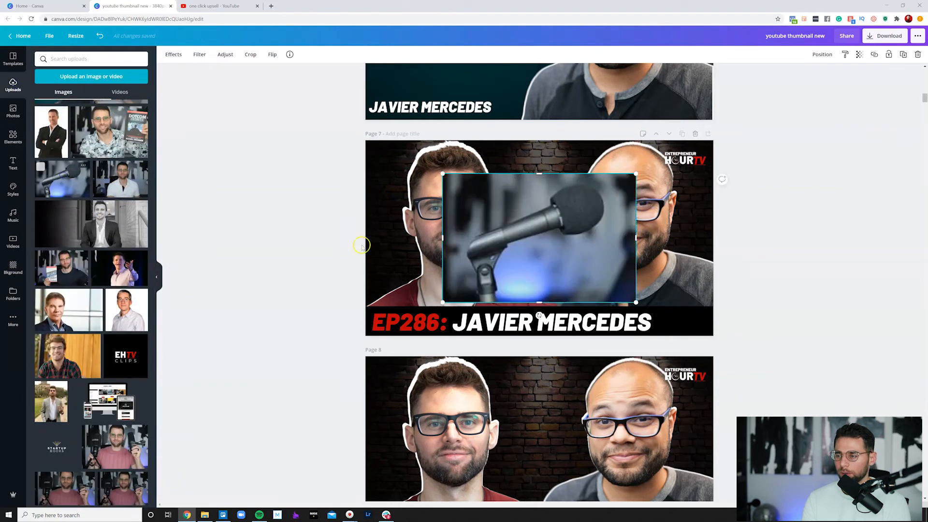
pyautogui.moveTo(408, 160); pyautogui.dragTo(364, 138)
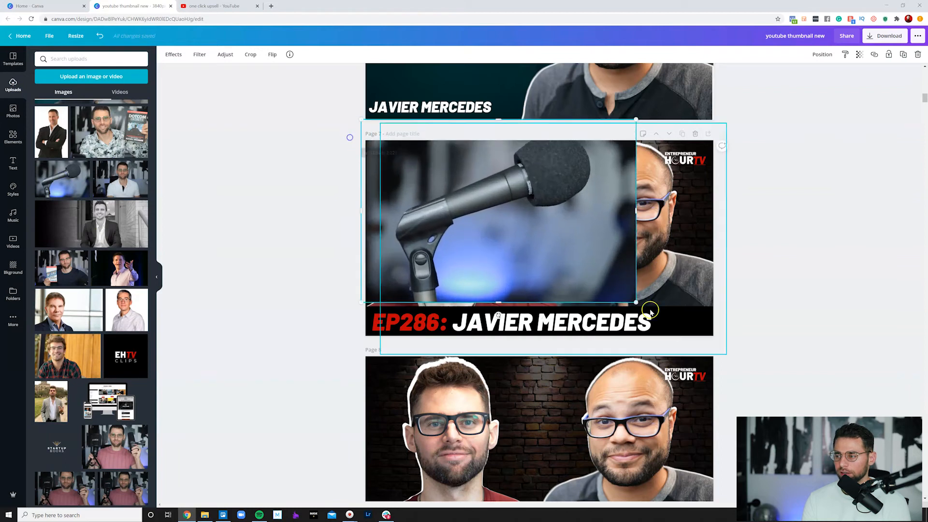
pyautogui.moveTo(635, 304); pyautogui.dragTo(723, 346)
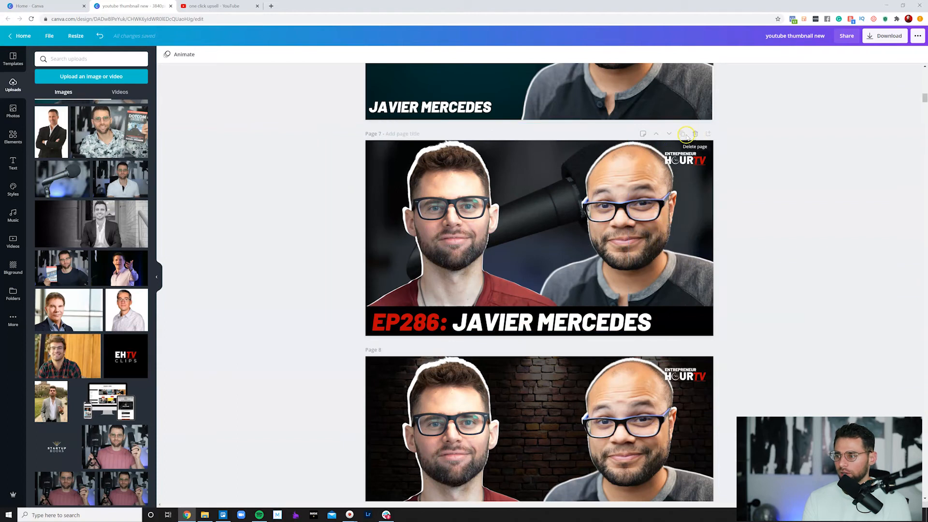
# Delete page 8, the duplicate EP286 thumbnail with the brick background.
pyautogui.scroll(-8, 828, 187)
pyautogui.scroll(4, 694, 182)
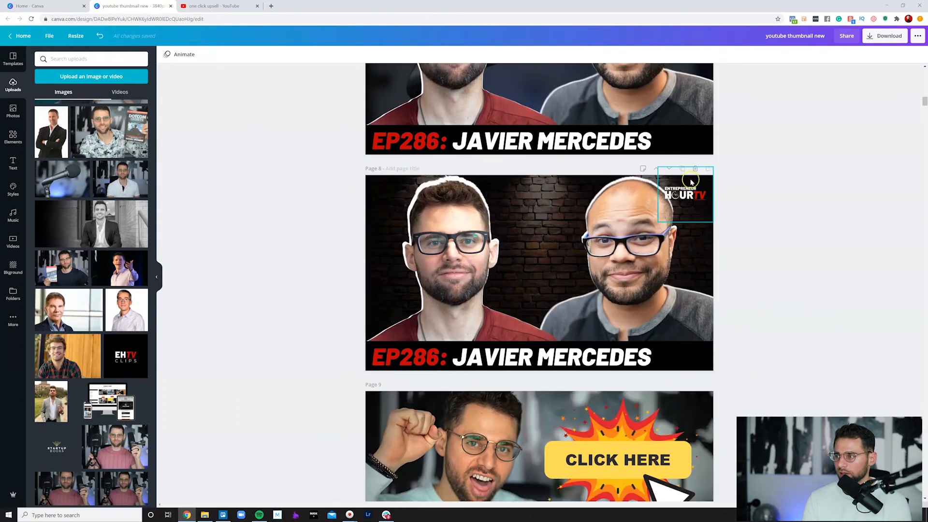
pyautogui.click(696, 168)
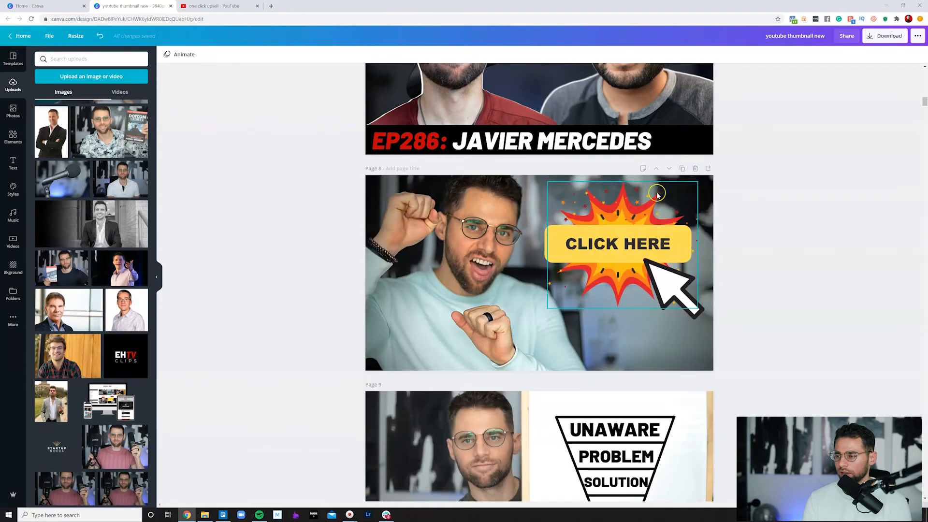
# Duplicate the CLICK HERE thumbnail page and clear the graphics and background photo from the first copy, leaving page 8 blank.
pyautogui.click(682, 168)
pyautogui.scroll(2, 674, 179)
pyautogui.moveTo(777, 203); pyautogui.dragTo(532, 98)
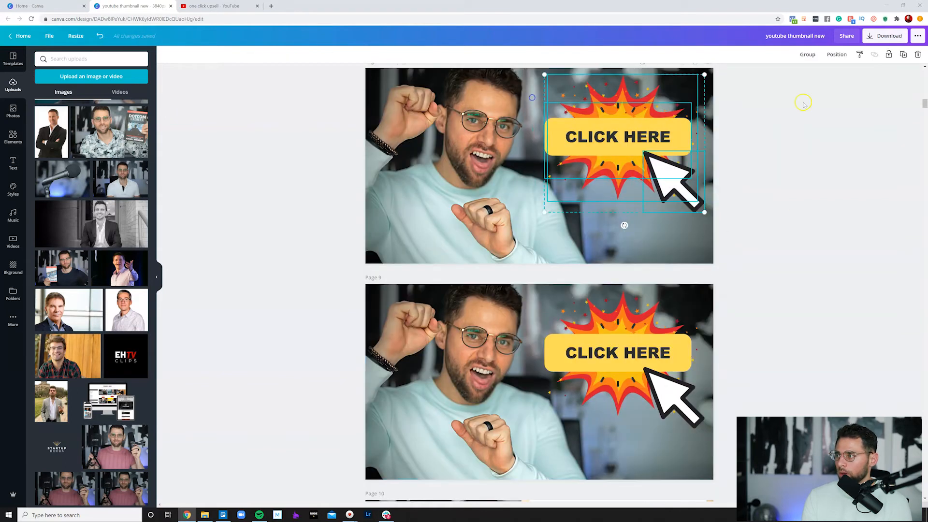
pyautogui.click(916, 55)
pyautogui.click(918, 55)
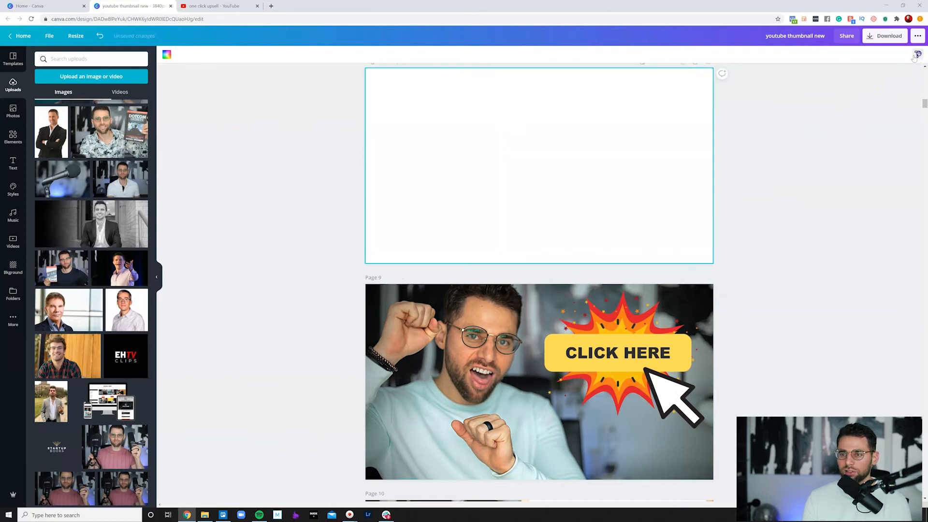
# Add the uploaded microphone photo to blank page 8 and enlarge it to fill the page as its background.
pyautogui.scroll(2, 234, 161)
pyautogui.click(63, 215)
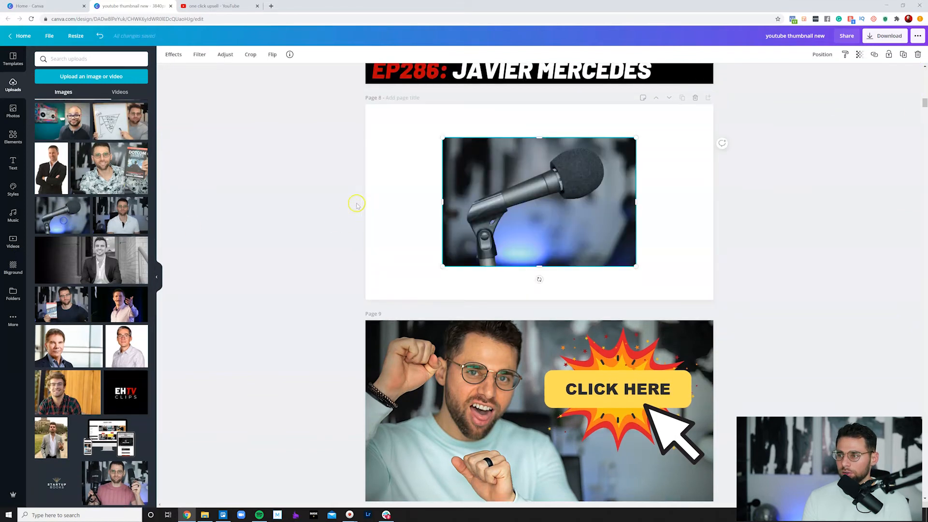
pyautogui.moveTo(441, 137); pyautogui.dragTo(362, 84)
pyautogui.moveTo(636, 266); pyautogui.dragTo(756, 334)
pyautogui.click(756, 289)
pyautogui.doubleClick(659, 193)
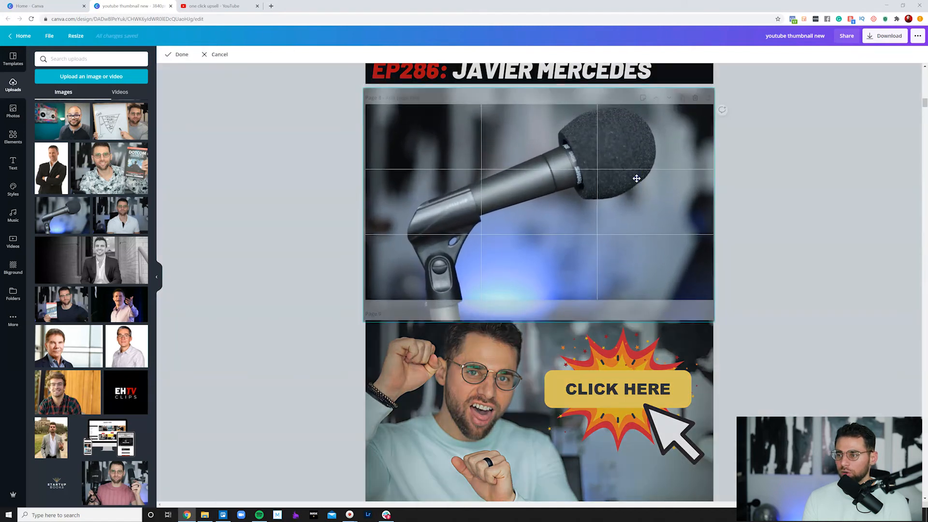
pyautogui.click(174, 54)
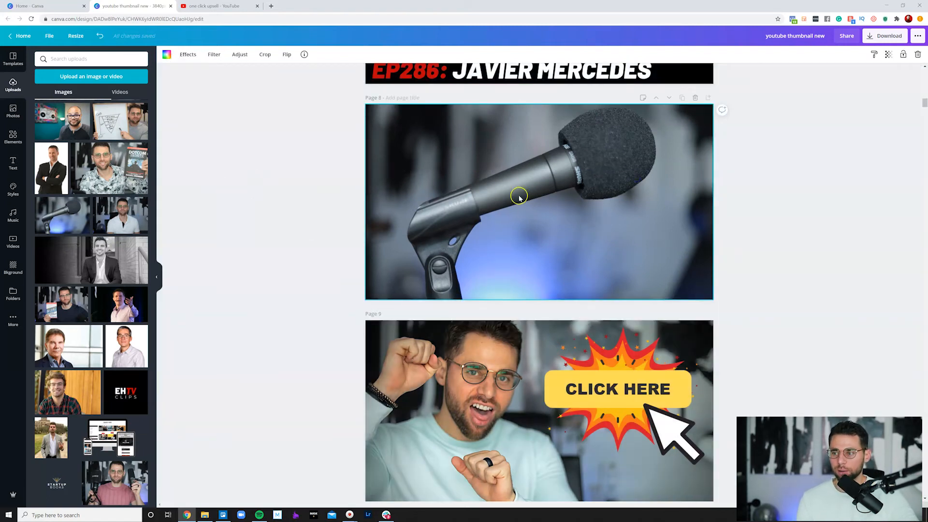
# Enlarge the microphone photo within page 8's background crop and reposition it so the microphone fills more of the frame.
pyautogui.doubleClick(422, 270)
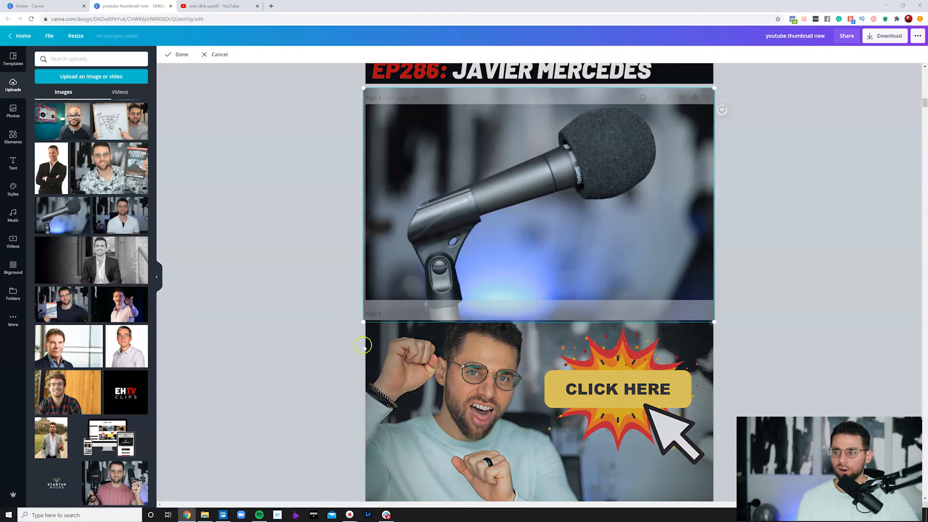
pyautogui.moveTo(347, 332); pyautogui.dragTo(324, 344)
pyautogui.moveTo(564, 230); pyautogui.dragTo(582, 222)
pyautogui.click(179, 54)
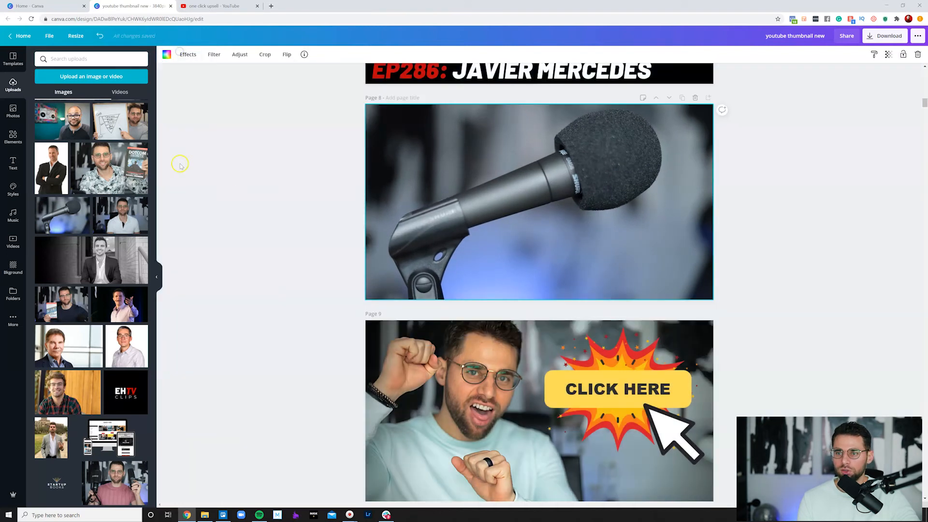
# Duplicate page 7's white guest-name title and place the copy over the lower part of page 8.
pyautogui.scroll(2, 449, 315)
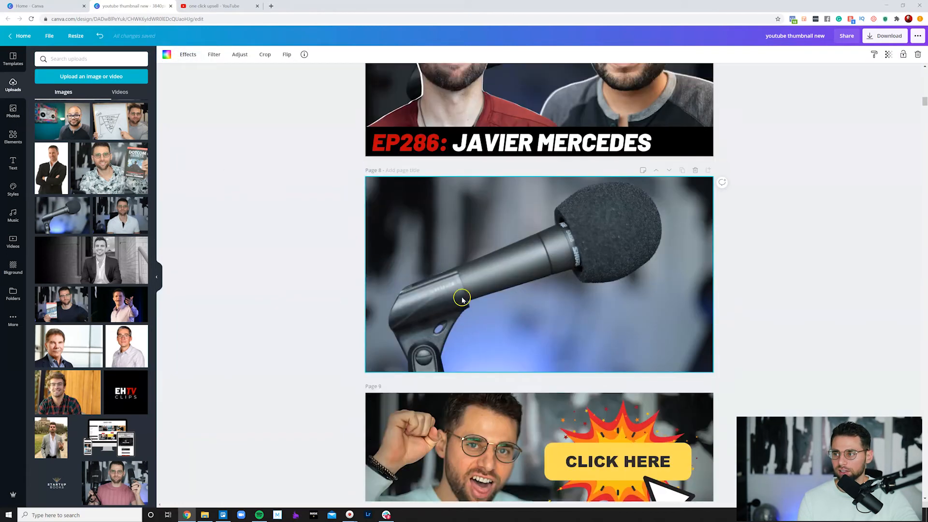
pyautogui.click(647, 140)
pyautogui.click(904, 54)
pyautogui.moveTo(601, 138); pyautogui.dragTo(636, 314)
# Replace the copied title's text with SHURE SM58 and move it to page 8's upper-left corner.
pyautogui.doubleClick(525, 321)
pyautogui.moveTo(484, 321); pyautogui.dragTo(405, 321)
pyautogui.press('BackSpace')
pyautogui.moveTo(602, 322); pyautogui.dragTo(405, 330)
pyautogui.write('SHURE SM58')
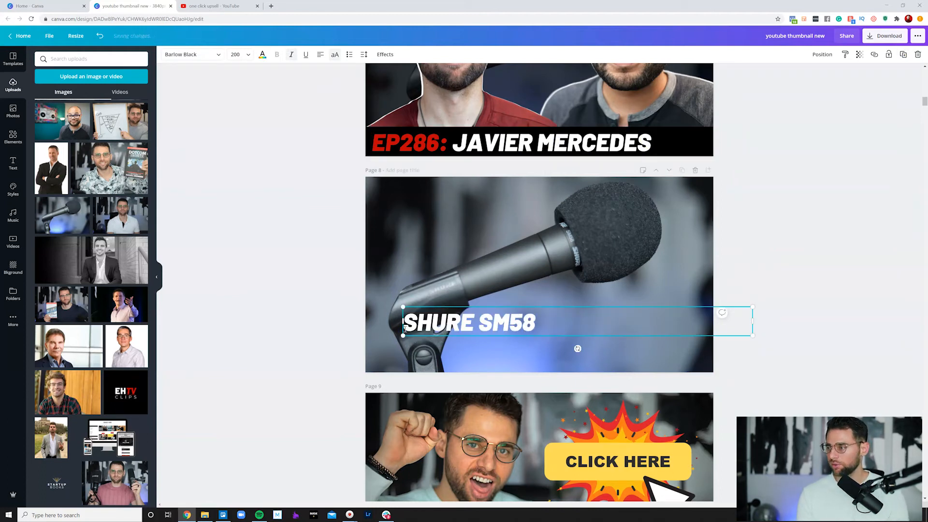
pyautogui.moveTo(492, 329); pyautogui.dragTo(463, 213)
pyautogui.click(269, 264)
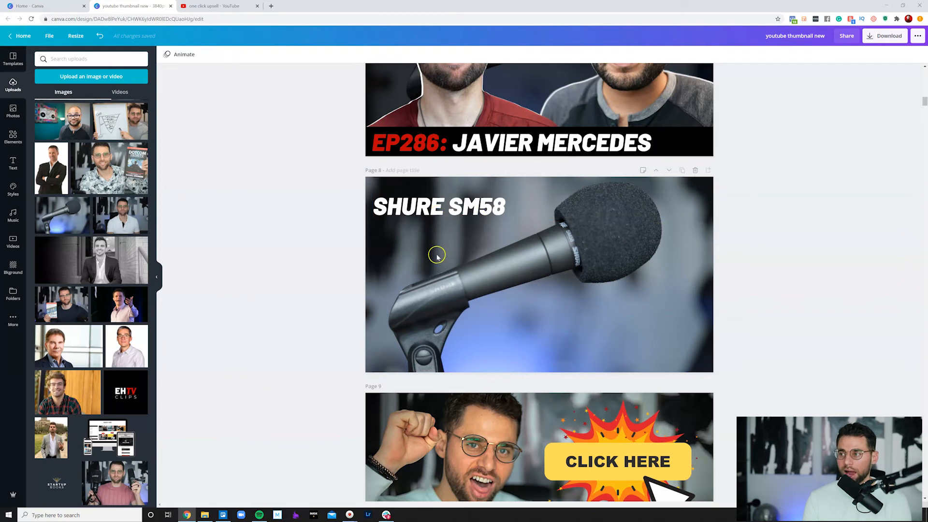
# Shift the grouped cut-out portrait on page 6 slightly over its background and move it back into place.
pyautogui.scroll(10, 652, 280)
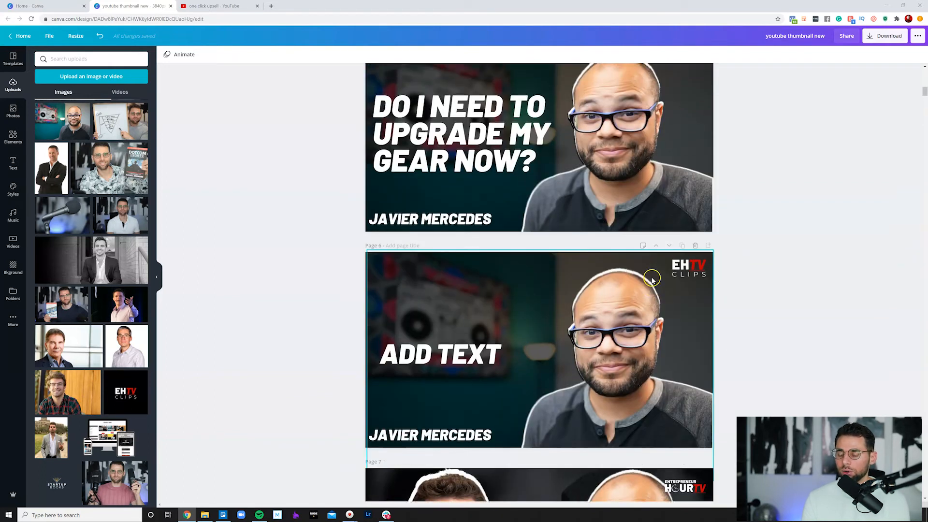
pyautogui.scroll(1, 662, 262)
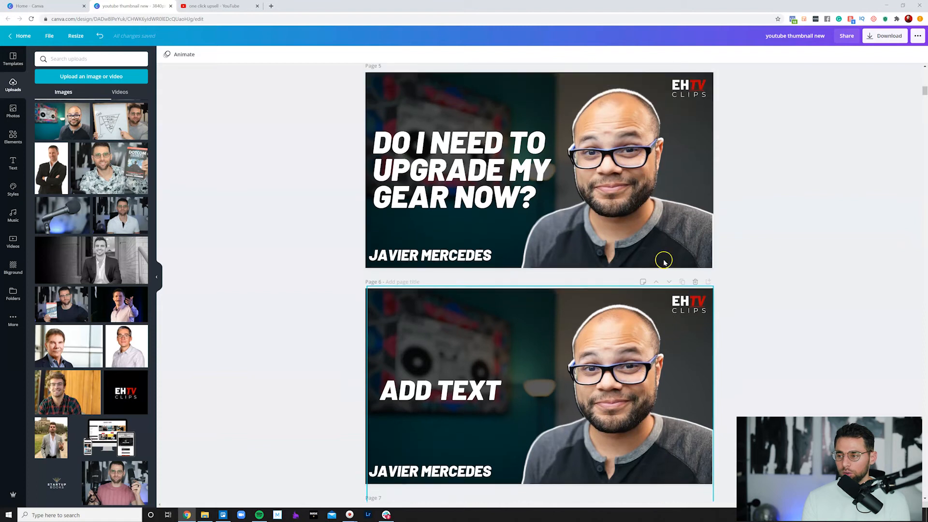
pyautogui.scroll(-2, 664, 262)
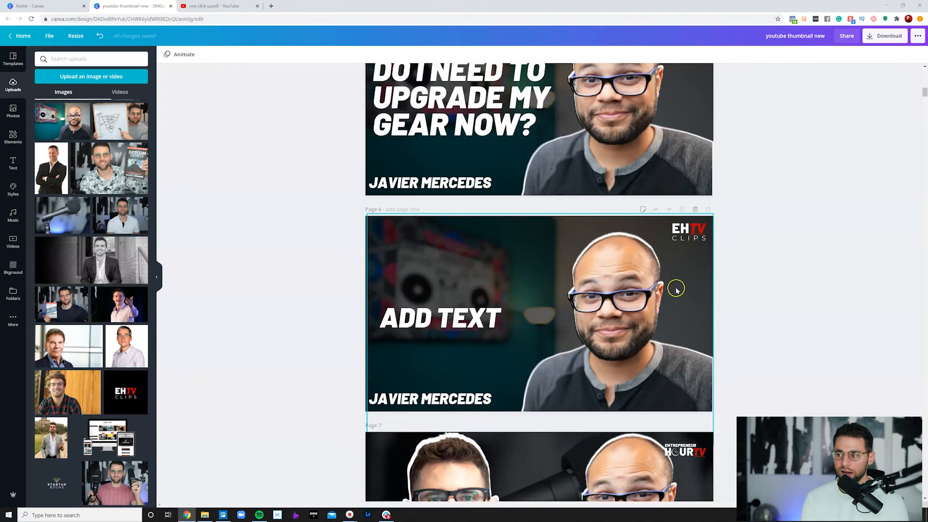
pyautogui.scroll(-10, 670, 280)
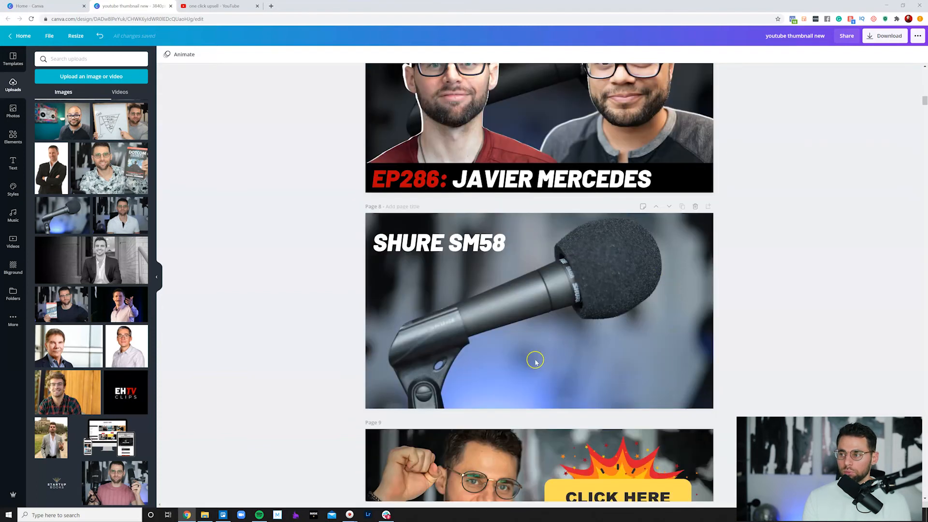
pyautogui.scroll(10, 582, 290)
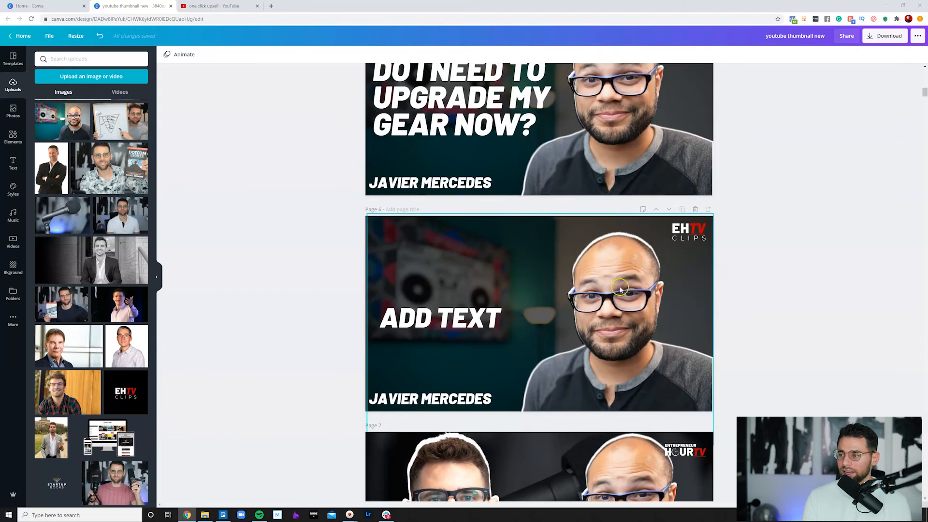
pyautogui.moveTo(625, 296)
pyautogui.mouseDown()
pyautogui.moveTo(667, 326)
pyautogui.moveTo(694, 299)
pyautogui.moveTo(657, 315)
pyautogui.moveTo(620, 284)
pyautogui.mouseUp()
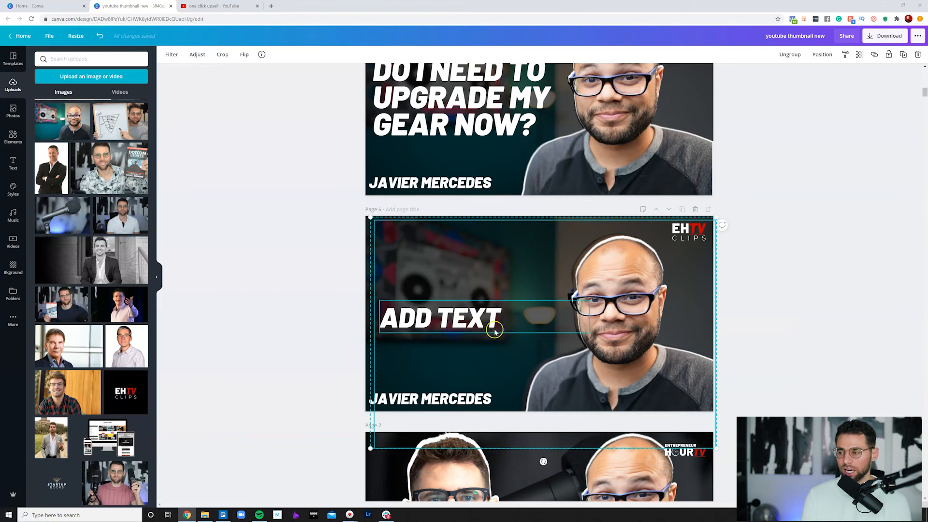
pyautogui.moveTo(623, 298)
pyautogui.mouseDown()
pyautogui.moveTo(647, 334)
pyautogui.moveTo(620, 295)
pyautogui.moveTo(686, 360)
pyautogui.moveTo(717, 370)
pyautogui.moveTo(675, 347)
pyautogui.moveTo(619, 291)
pyautogui.mouseUp()
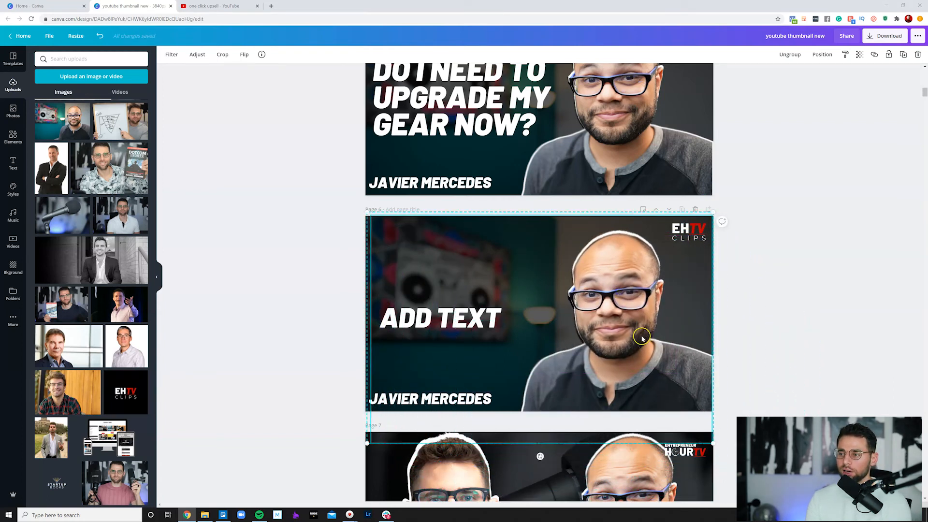
pyautogui.click(308, 251)
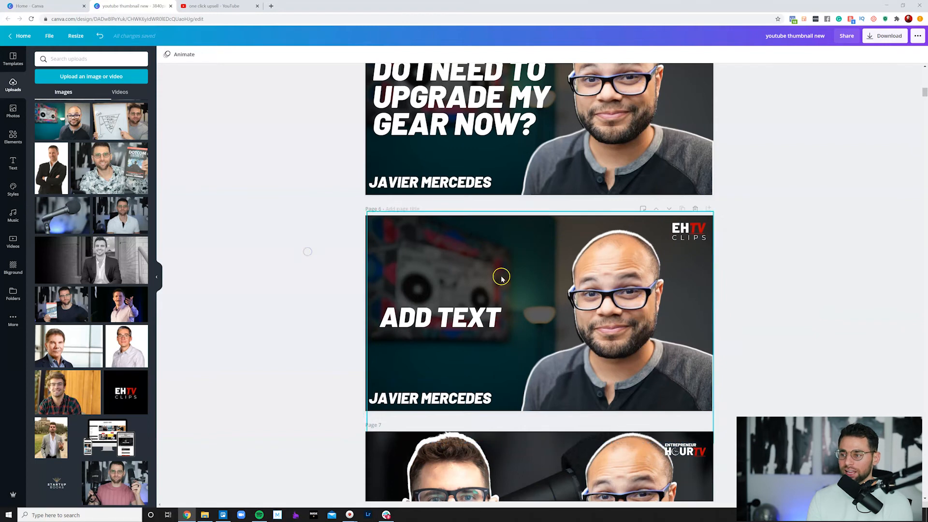
pyautogui.scroll(-10, 500, 276)
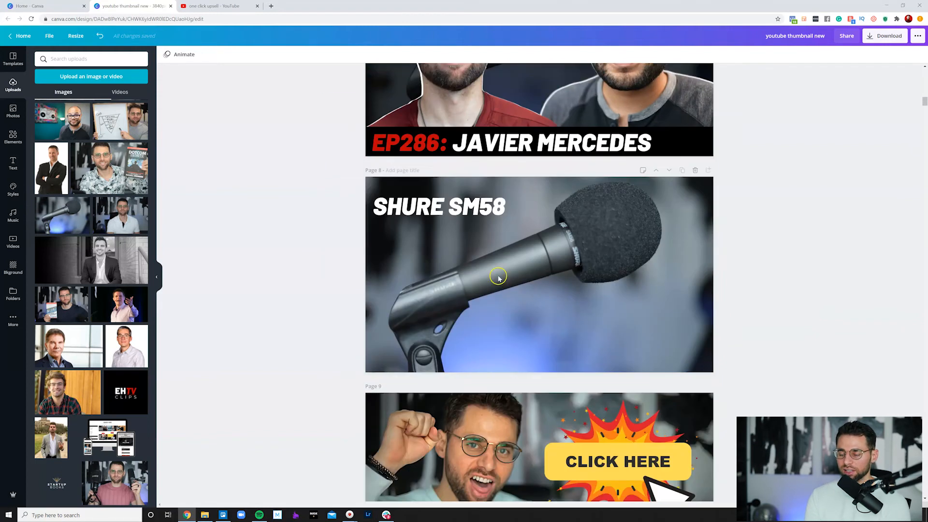
pyautogui.click(583, 258)
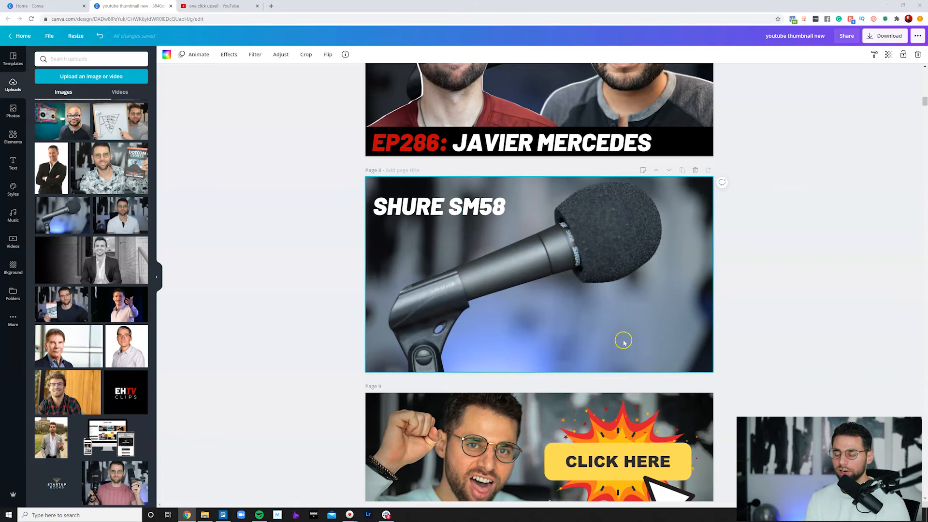
pyautogui.doubleClick(611, 244)
pyautogui.moveTo(339, 161); pyautogui.dragTo(365, 176)
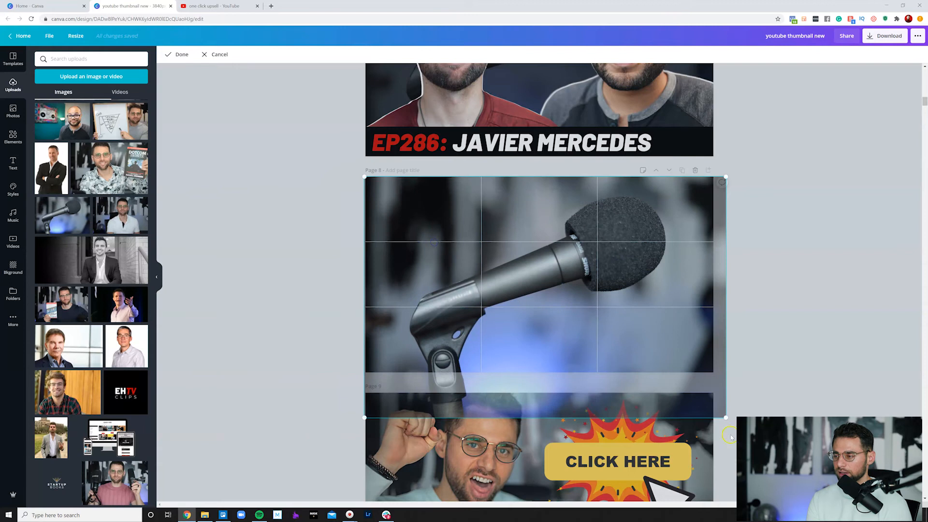
pyautogui.moveTo(727, 413); pyautogui.dragTo(713, 409)
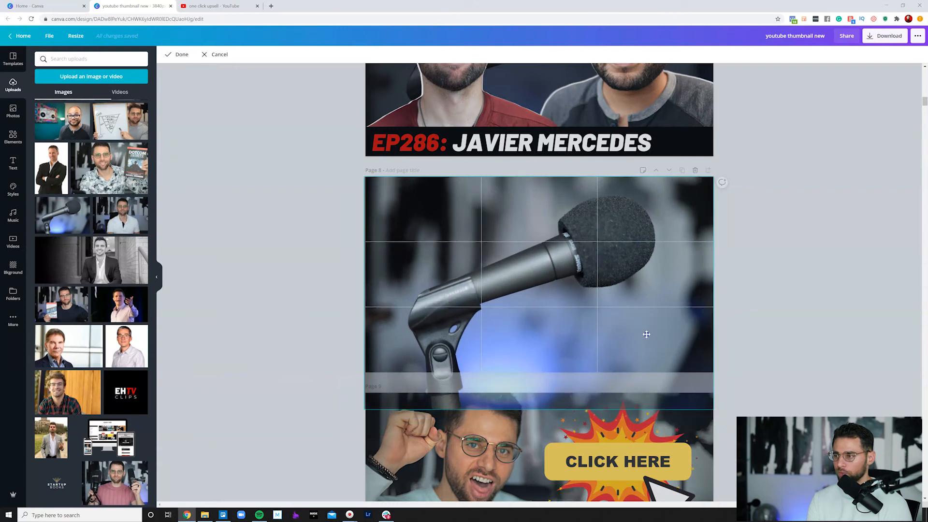
pyautogui.moveTo(595, 306); pyautogui.dragTo(600, 279)
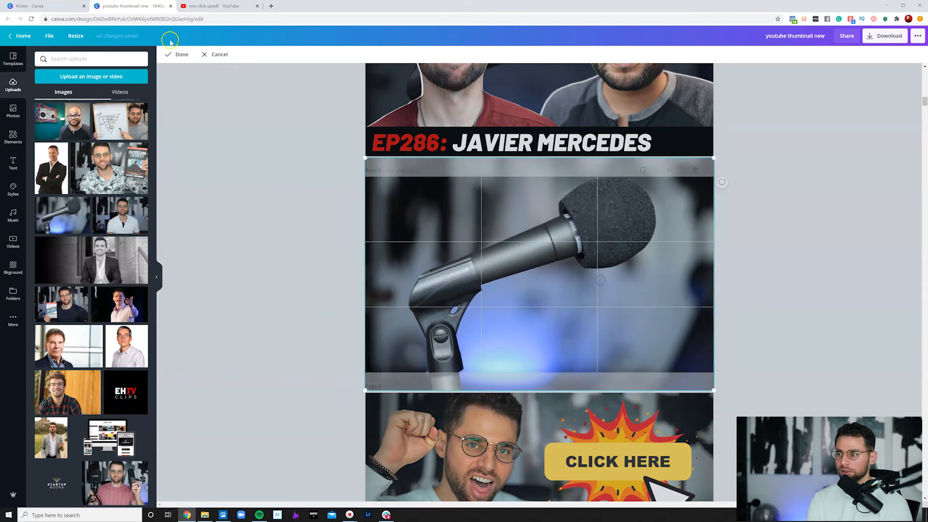
pyautogui.click(205, 55)
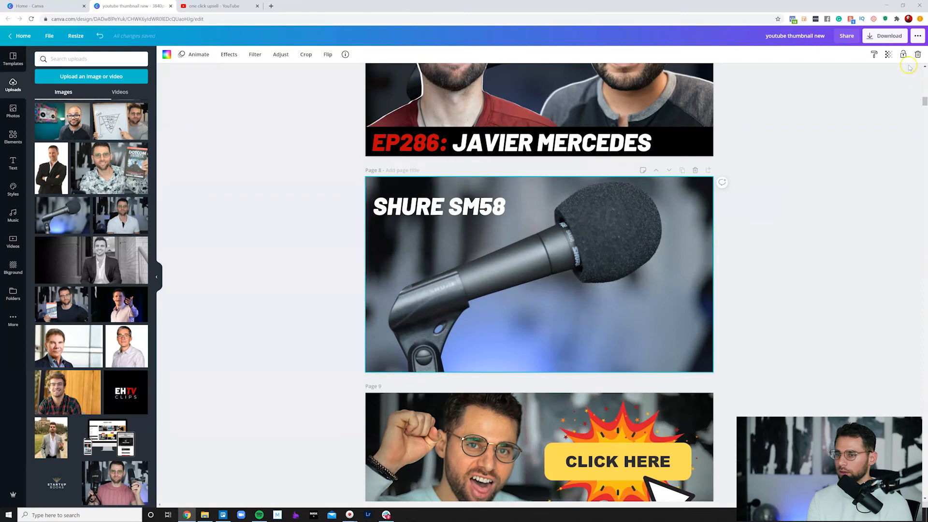
# Delete page 8's background photo, add the uploaded microphone photo as a free image, and place it in the page's lower-right area.
pyautogui.click(917, 54)
pyautogui.click(87, 230)
pyautogui.click(497, 293)
pyautogui.click(159, 278)
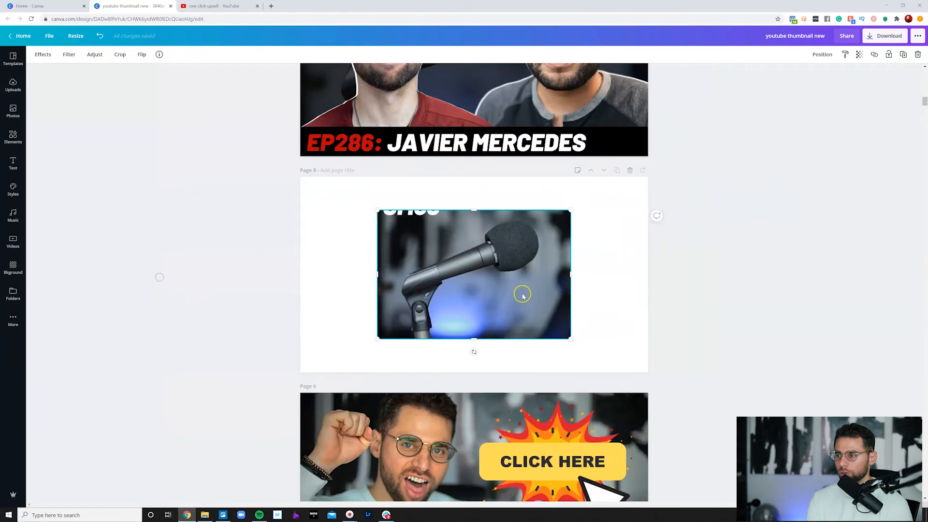
pyautogui.moveTo(528, 300); pyautogui.dragTo(564, 310)
# Cut out the microphone on page 8 by applying the Background Remover effect to its photo.
pyautogui.click(43, 54)
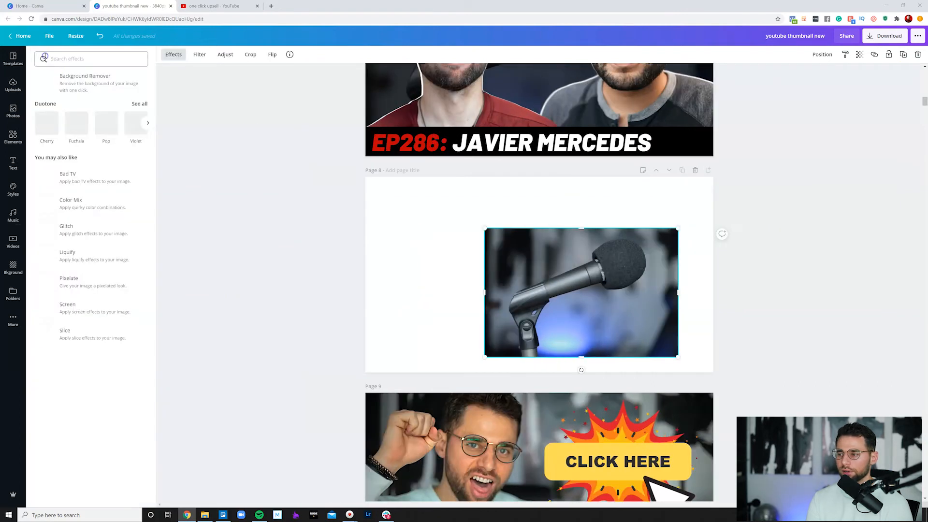
pyautogui.click(62, 76)
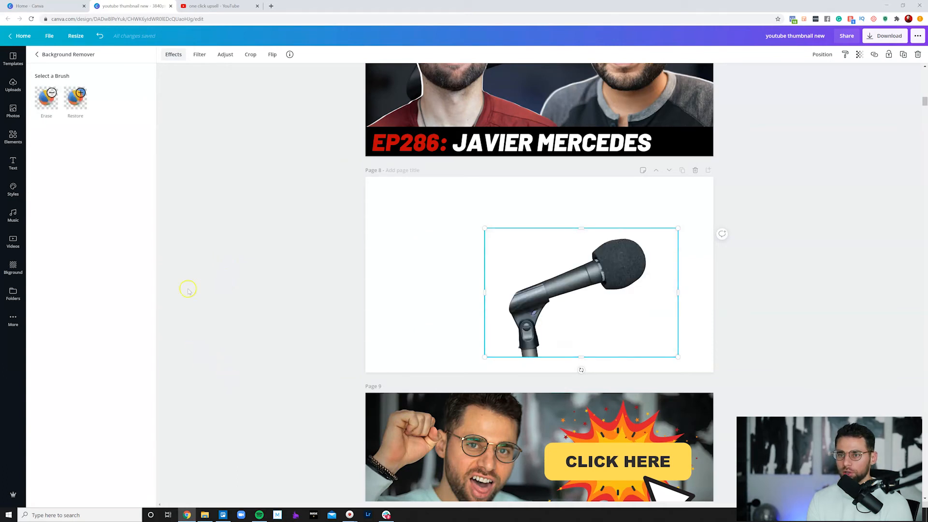
pyautogui.click(200, 279)
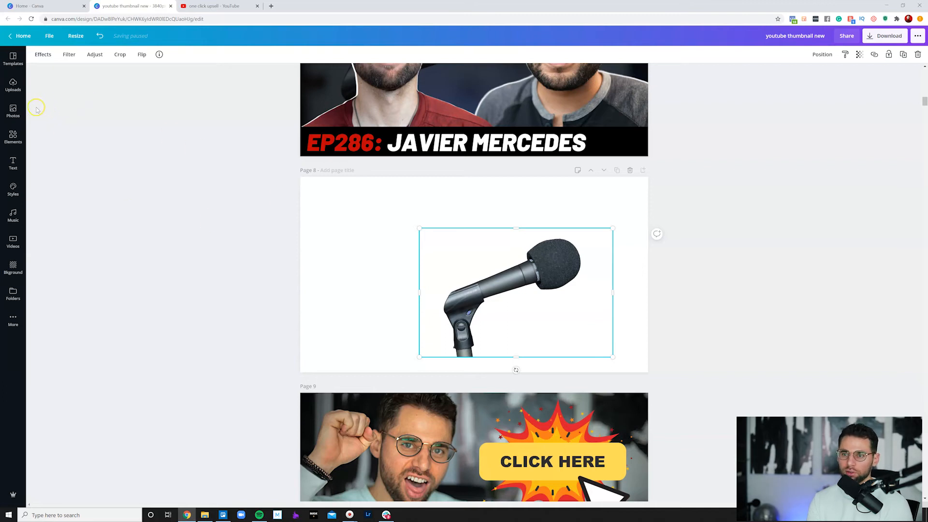
# Add a second copy of the original microphone photo to page 8 and align it exactly over the cut-out microphone.
pyautogui.click(13, 85)
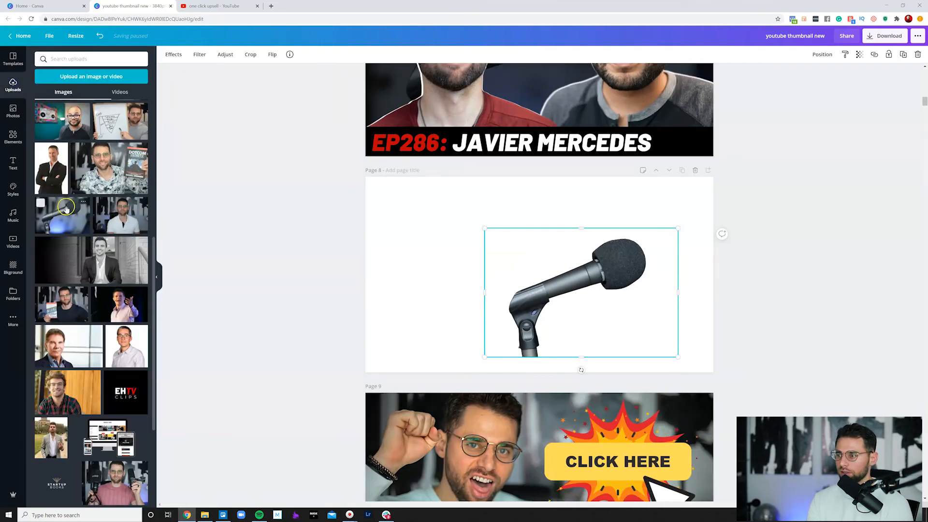
pyautogui.click(62, 213)
pyautogui.moveTo(491, 254); pyautogui.dragTo(535, 272)
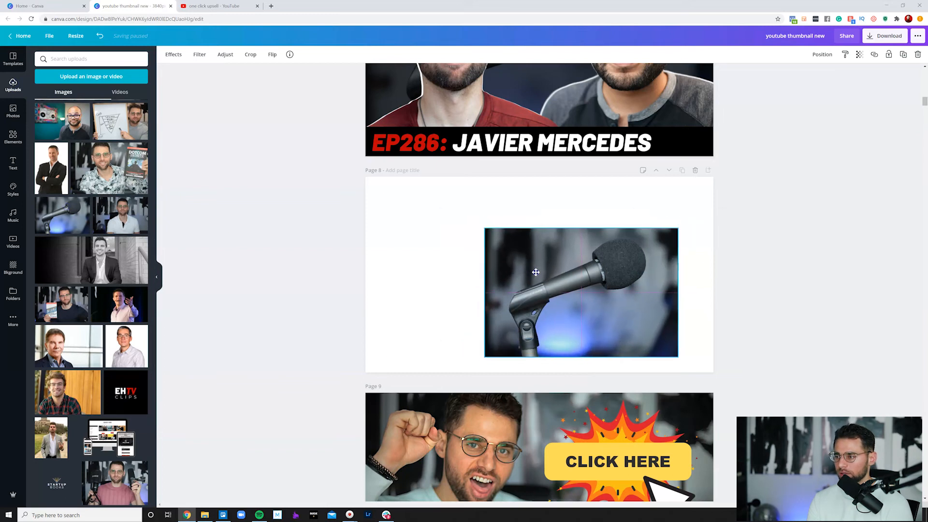
# Send the original microphone photo on page 8 backward so it sits behind the cut-out microphone.
pyautogui.click(238, 225)
pyautogui.click(156, 276)
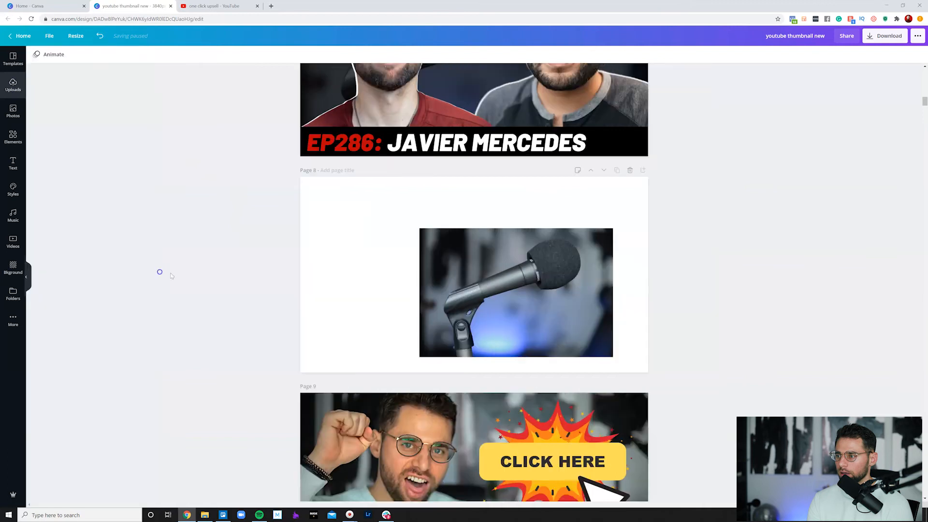
pyautogui.click(460, 259)
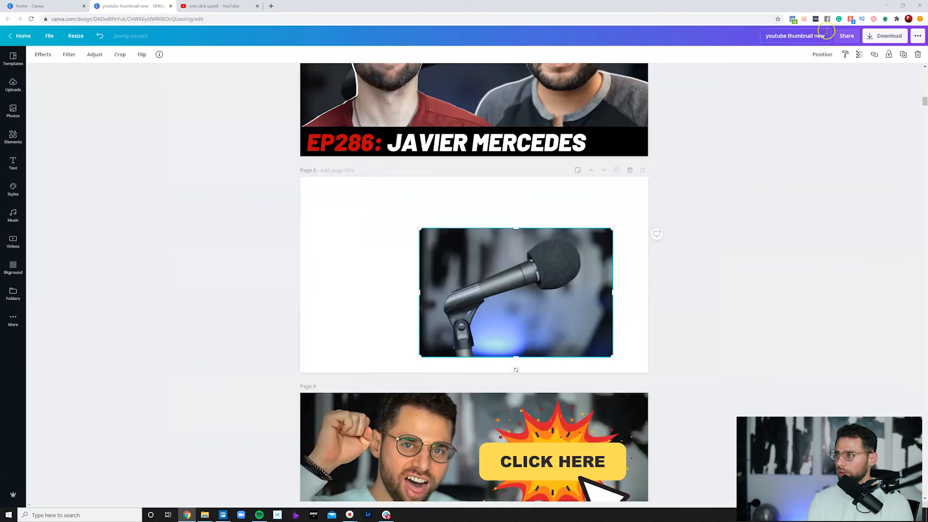
pyautogui.click(822, 55)
pyautogui.click(791, 77)
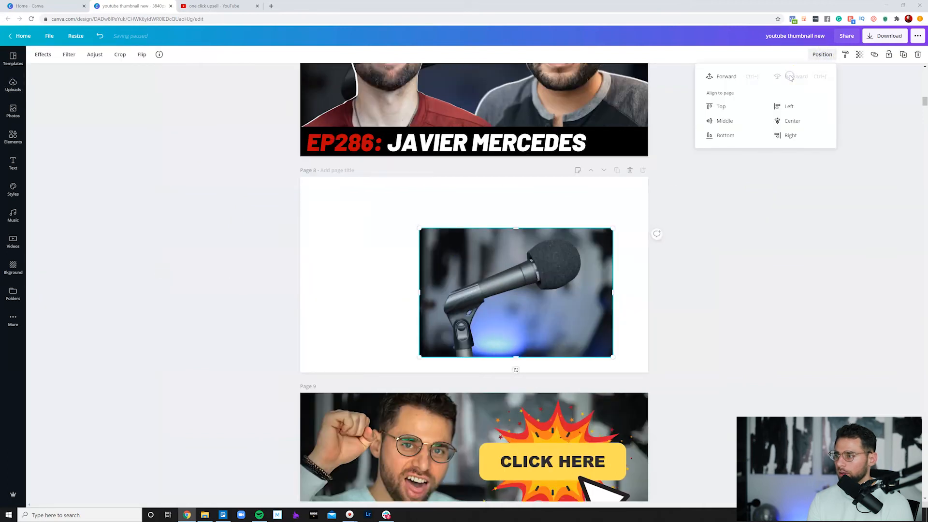
pyautogui.click(804, 227)
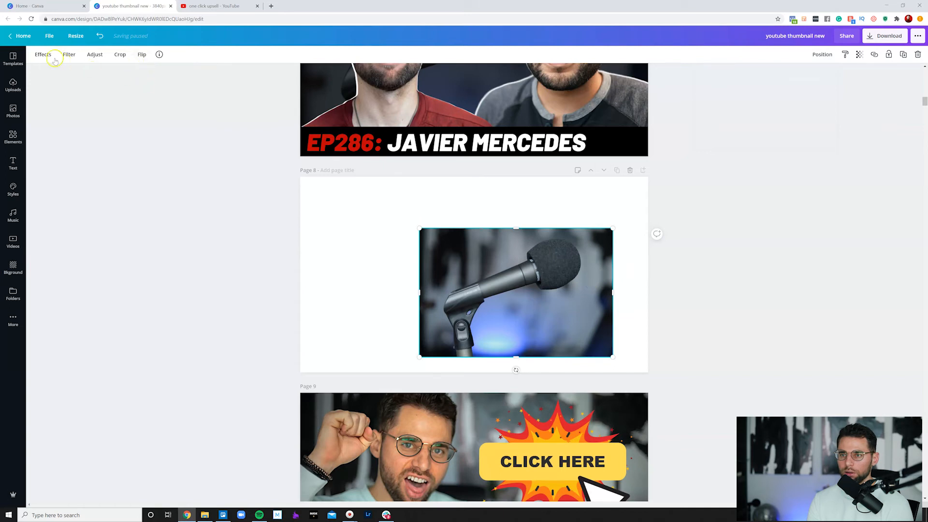
# Move page 8's cut-out microphone aside and set the brightness of the original microphone photo to -68.
pyautogui.click(96, 56)
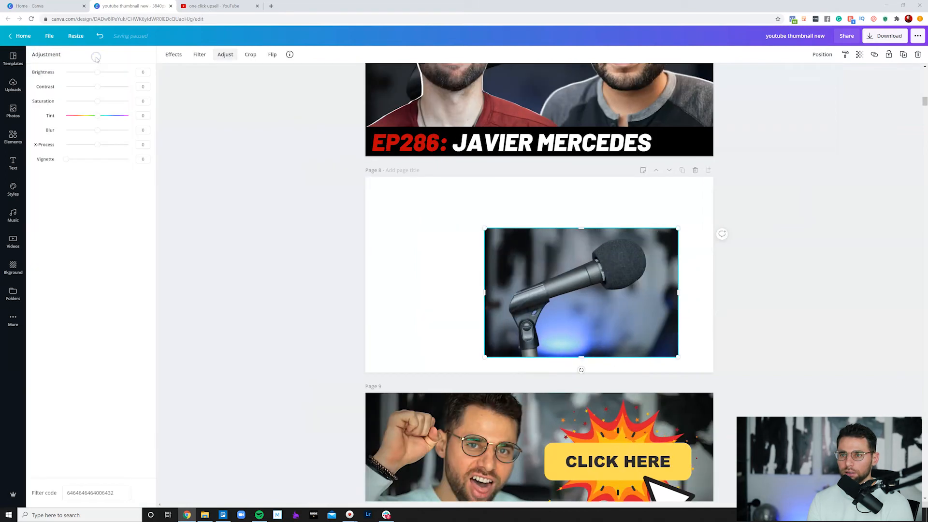
pyautogui.moveTo(96, 73)
pyautogui.mouseDown()
pyautogui.moveTo(82, 72)
pyautogui.moveTo(98, 75)
pyautogui.mouseUp()
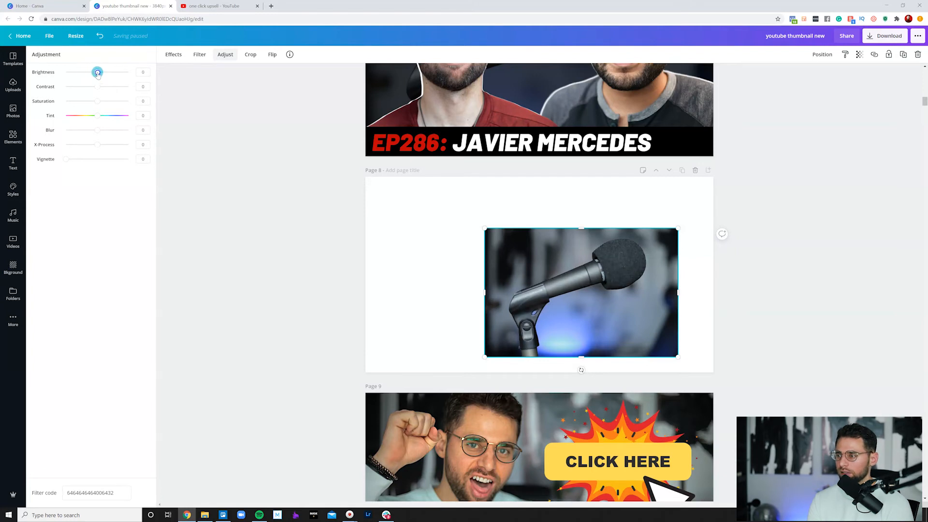
pyautogui.moveTo(567, 272); pyautogui.dragTo(468, 256)
pyautogui.click(669, 305)
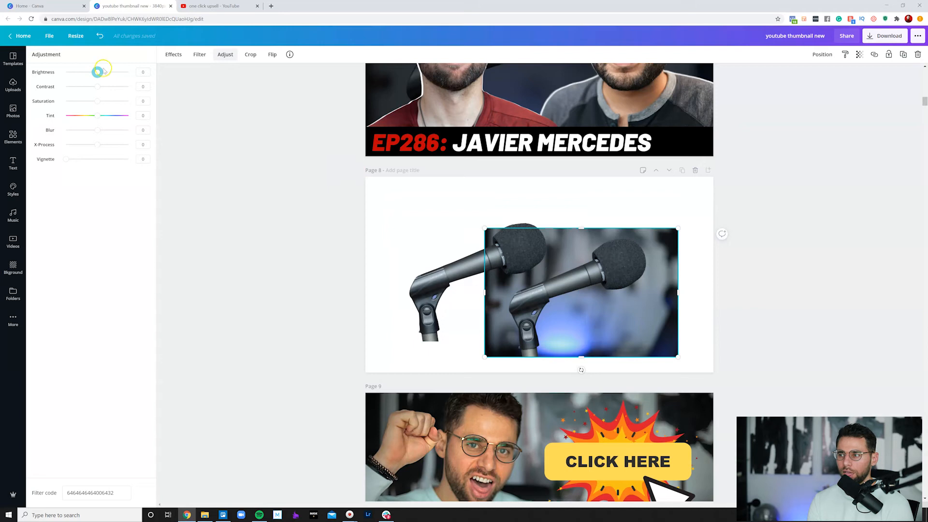
pyautogui.moveTo(97, 75); pyautogui.dragTo(76, 76)
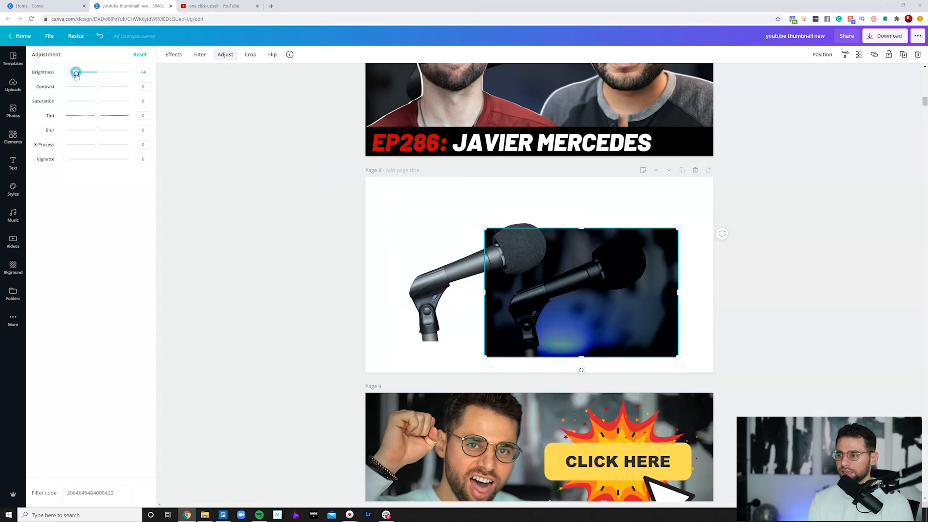
pyautogui.click(270, 252)
# Move the cut-out microphone back exactly over its darkened photo and group the two images.
pyautogui.moveTo(406, 274); pyautogui.dragTo(503, 287)
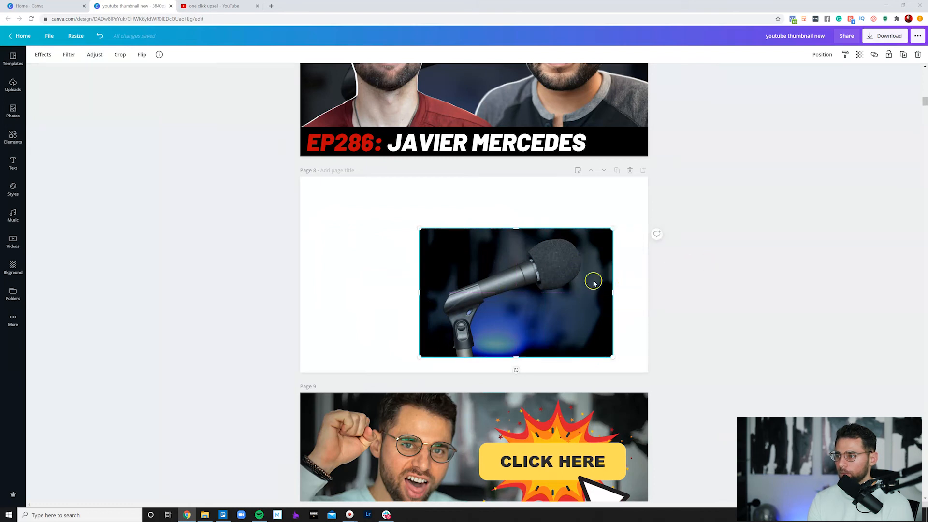
pyautogui.moveTo(659, 341); pyautogui.dragTo(483, 284)
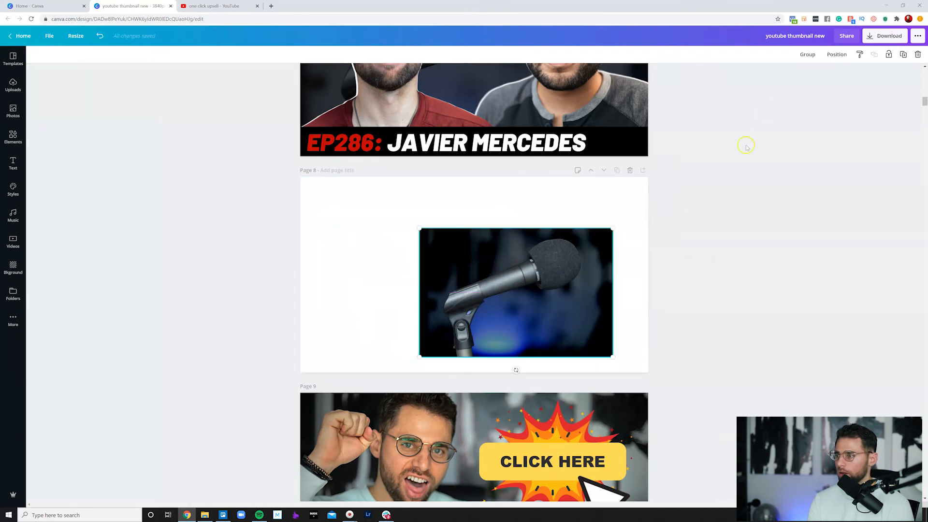
pyautogui.click(807, 54)
# Enlarge the grouped microphone images from opposite corners until they cover all of page 8.
pyautogui.moveTo(419, 228); pyautogui.dragTo(277, 185)
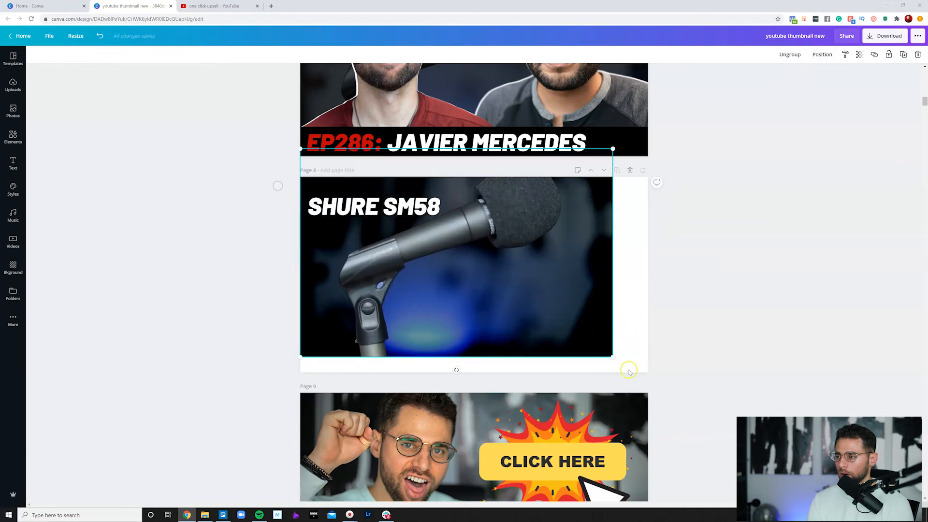
pyautogui.moveTo(611, 354); pyautogui.dragTo(673, 415)
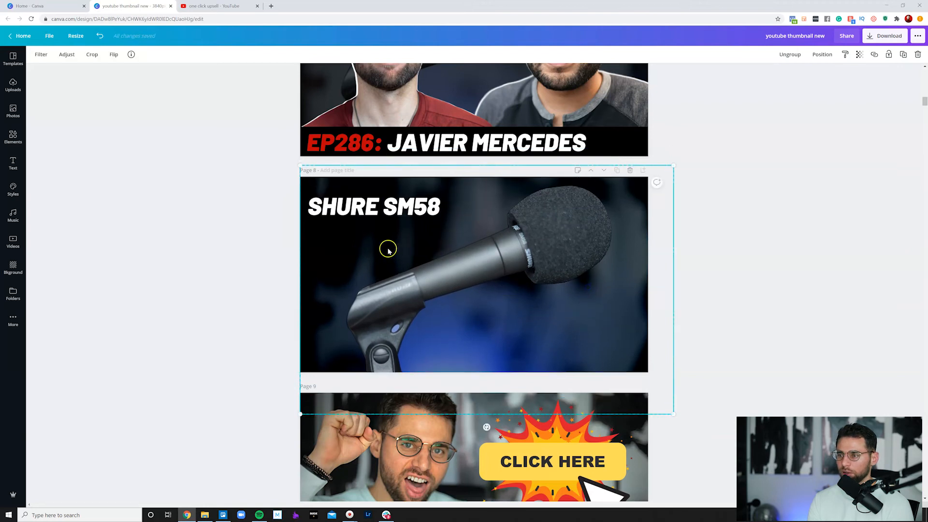
pyautogui.click(256, 206)
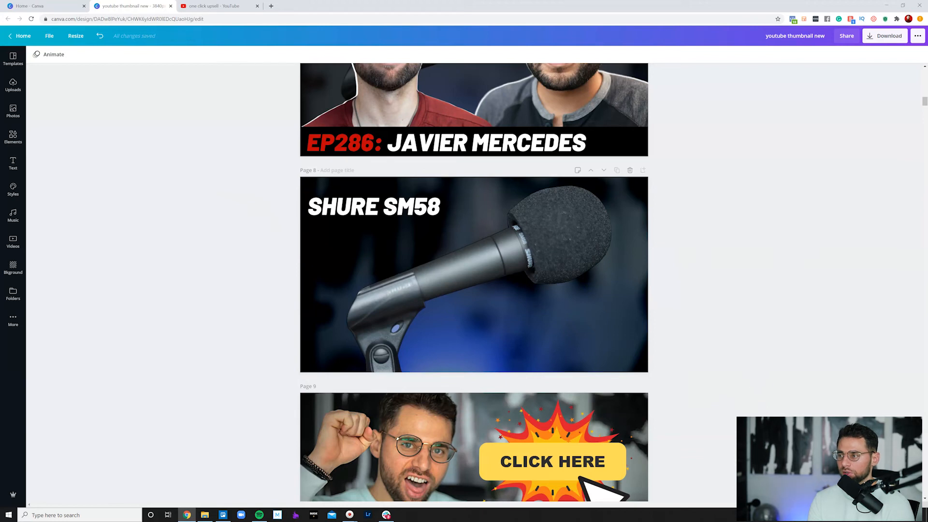
# Move the SHURE SM58 page one position up, ahead of the EP286 thumbnail.
pyautogui.click(591, 170)
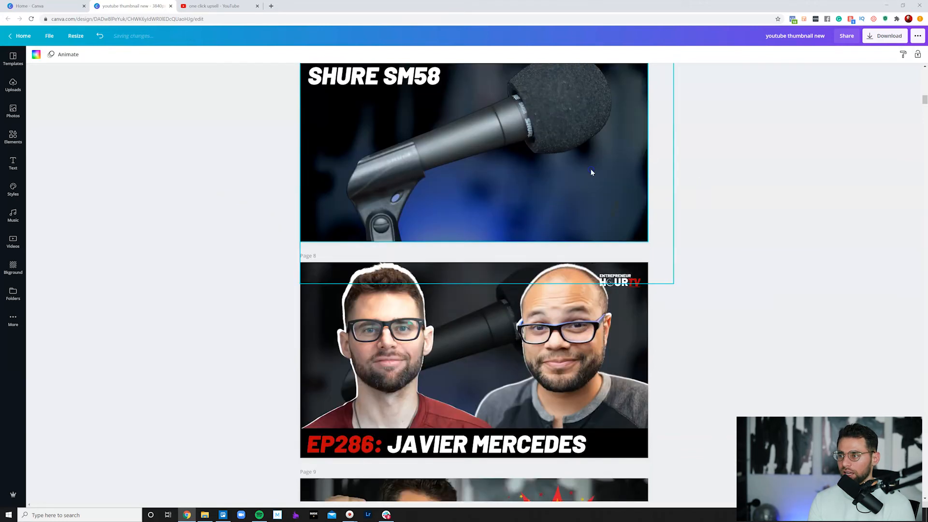
pyautogui.scroll(1, 780, 214)
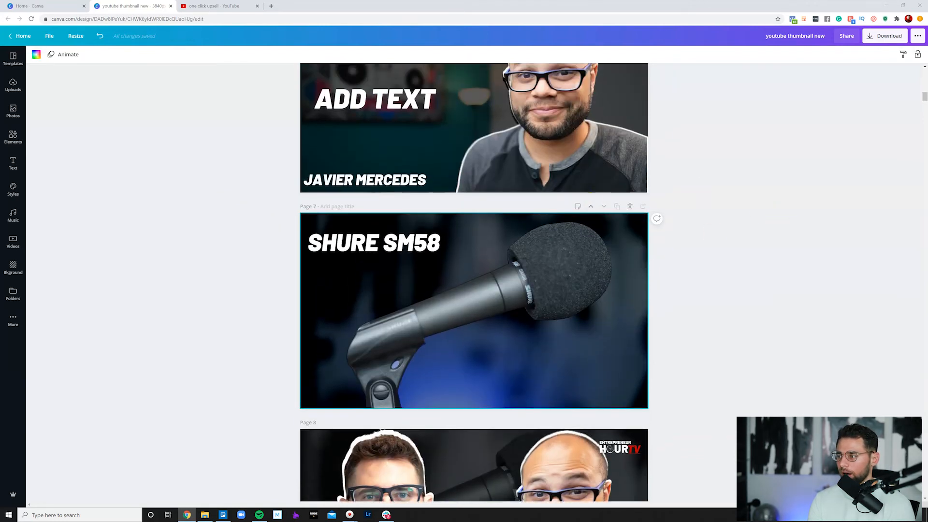
pyautogui.click(847, 489)
pyautogui.click(841, 408)
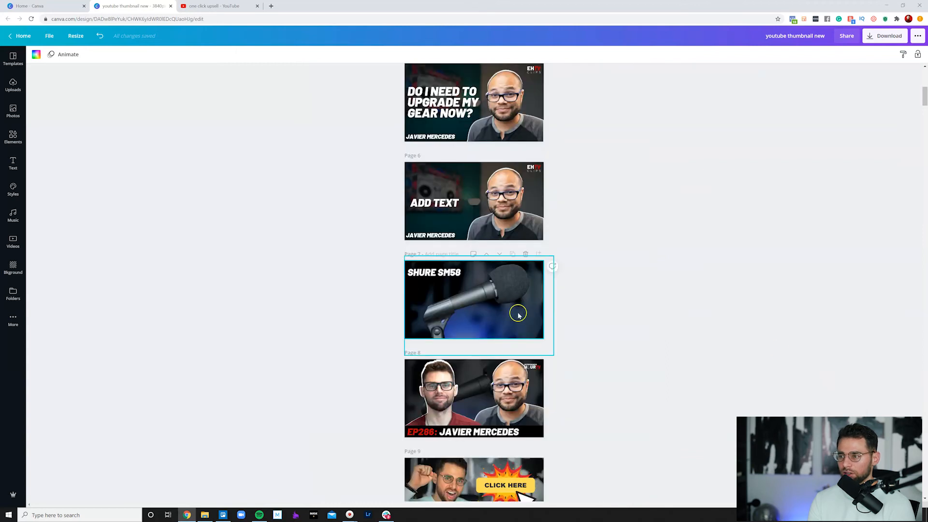
# Move the SHURE SM58 page three positions up to page 4 and return it to page 7.
pyautogui.click(485, 255)
pyautogui.click(486, 255)
pyautogui.click(486, 254)
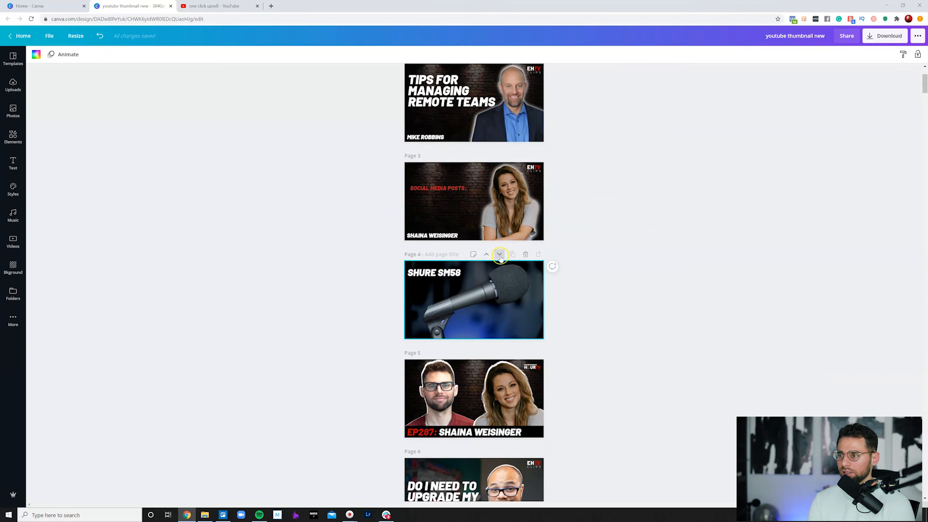
pyautogui.click(500, 254)
pyautogui.click(499, 255)
pyautogui.click(499, 255)
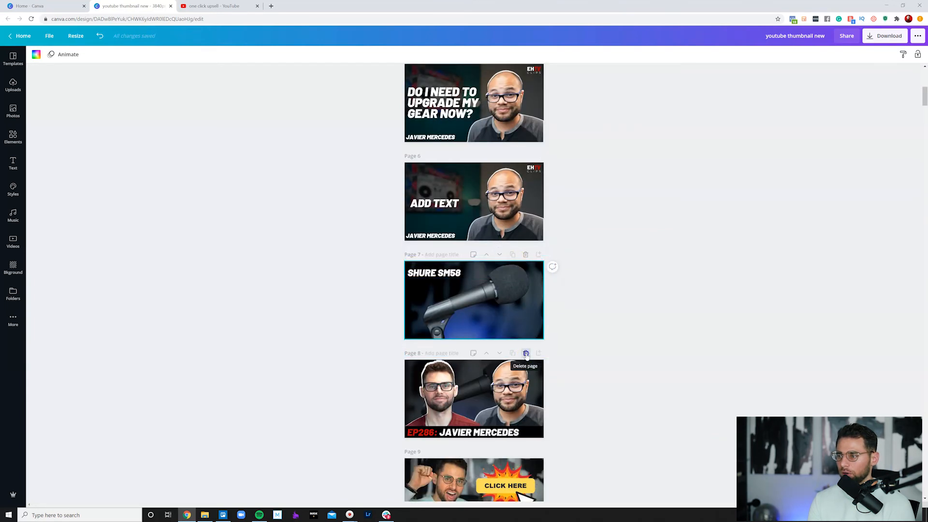
# Delete the EP286 page, duplicate the SHURE SM58 page as page 8, and remove the microphone group from the copy.
pyautogui.click(513, 255)
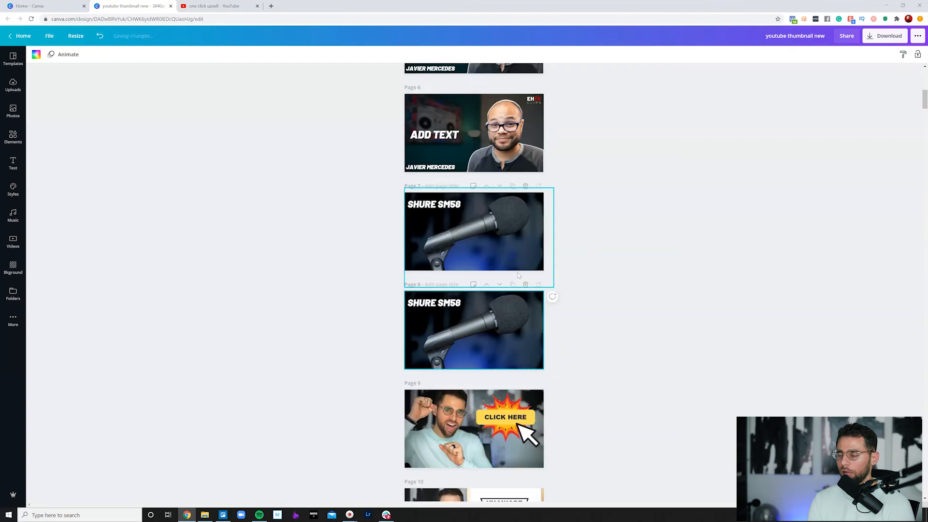
pyautogui.click(443, 302)
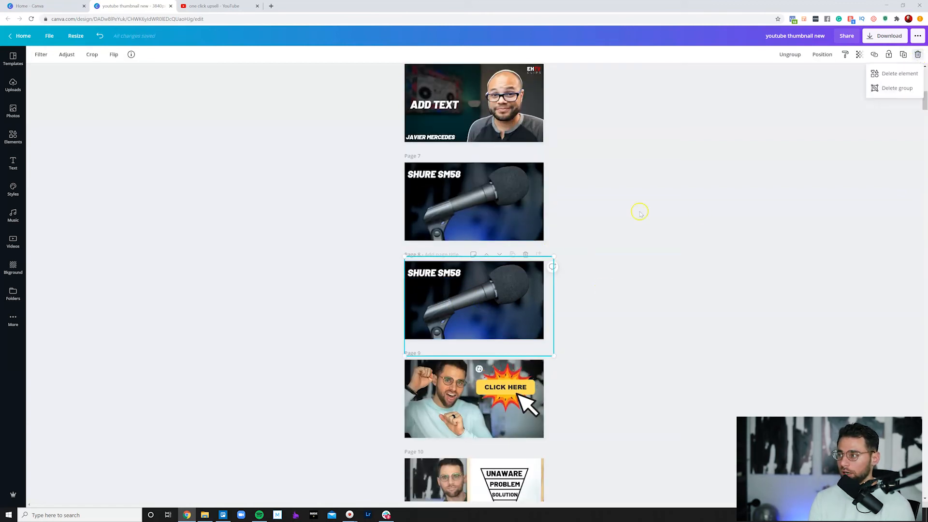
pyautogui.click(897, 89)
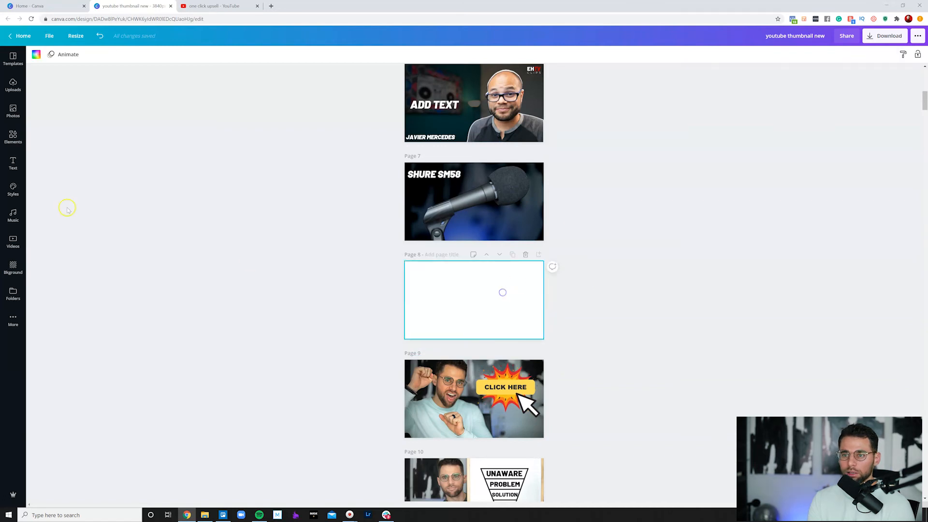
# Add the uploaded microphone photo to page 8 and enlarge it to fill the whole page.
pyautogui.click(13, 85)
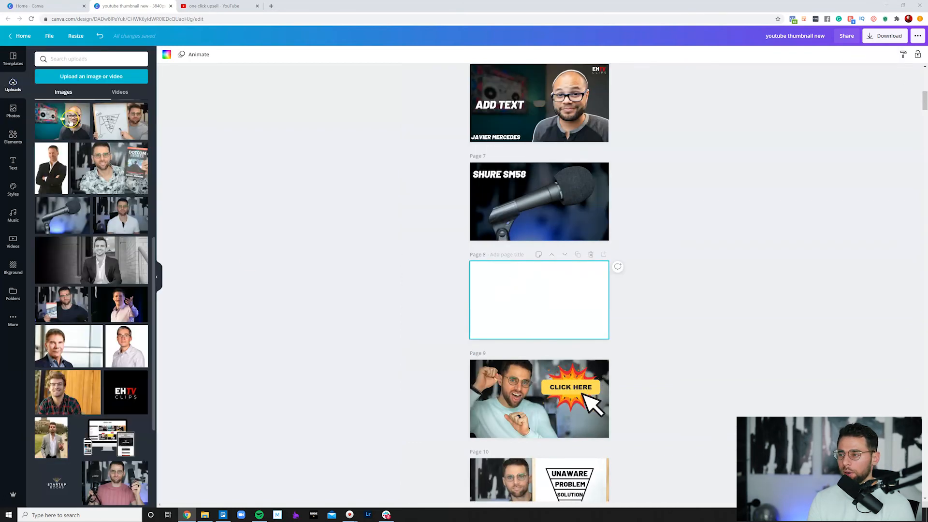
pyautogui.moveTo(68, 213); pyautogui.dragTo(441, 313)
pyautogui.moveTo(502, 274); pyautogui.dragTo(465, 251)
pyautogui.moveTo(578, 326); pyautogui.dragTo(616, 348)
pyautogui.moveTo(569, 303); pyautogui.dragTo(567, 302)
pyautogui.click(675, 310)
pyautogui.click(578, 222)
pyautogui.click(785, 260)
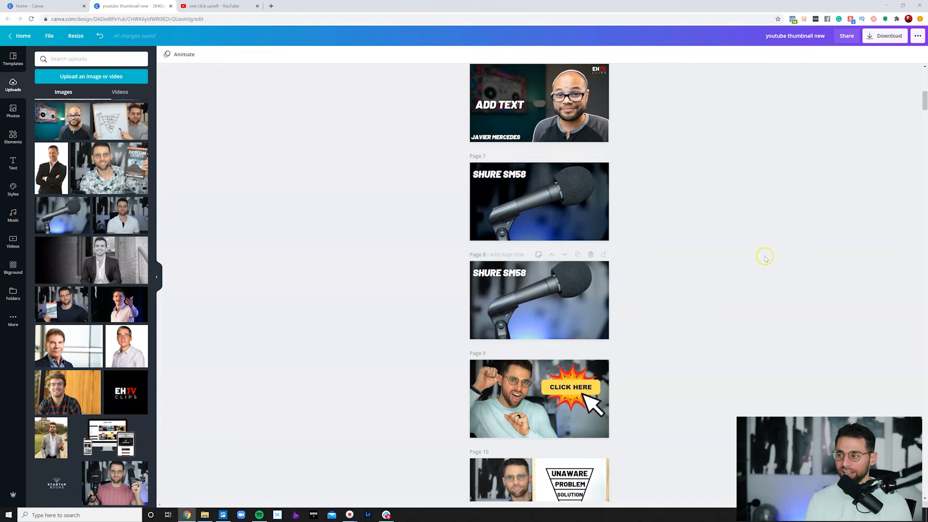
# Ungroup the cut-out microphone and its darkened background photo on page 7.
pyautogui.click(553, 196)
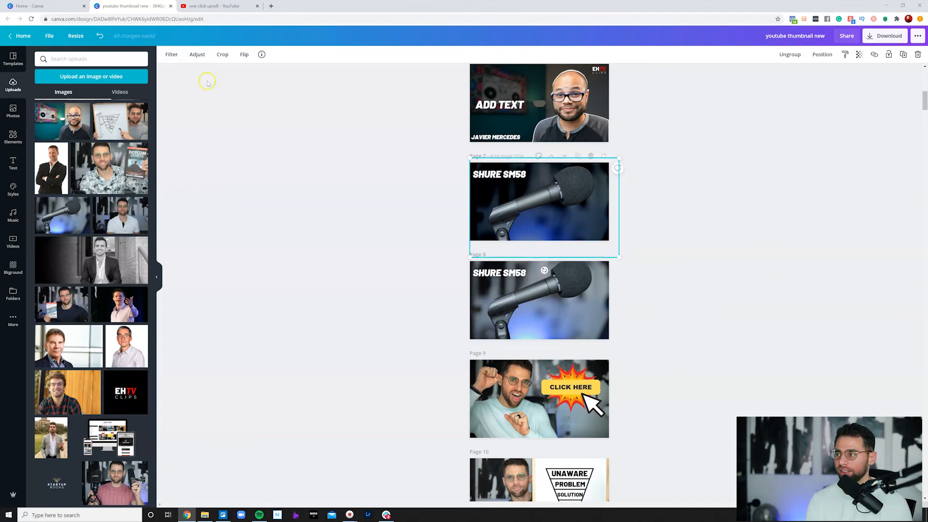
pyautogui.click(788, 218)
pyautogui.click(556, 200)
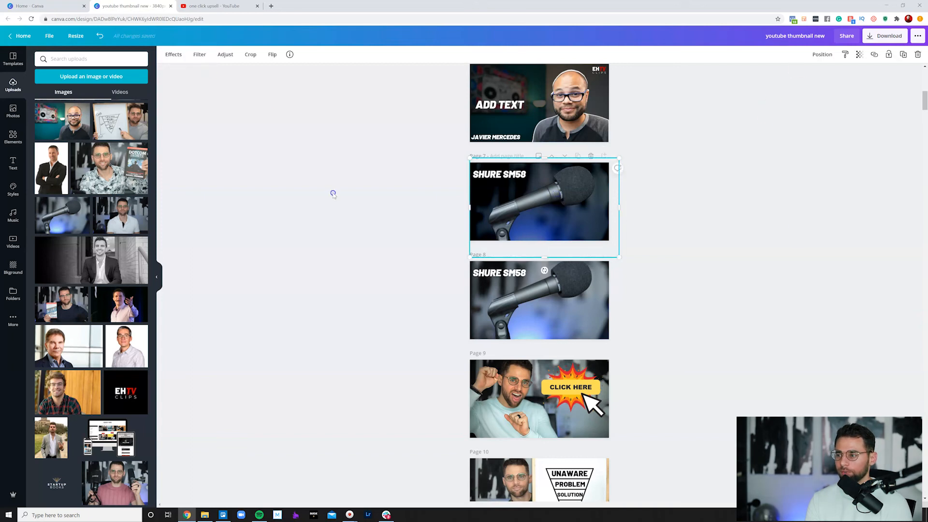
# Try deleting page 7's cut-out microphone and setting the darkened photo as the page background, and undo both changes.
pyautogui.press('Delete')
pyautogui.click(333, 194)
pyautogui.click(563, 211)
pyautogui.click(820, 55)
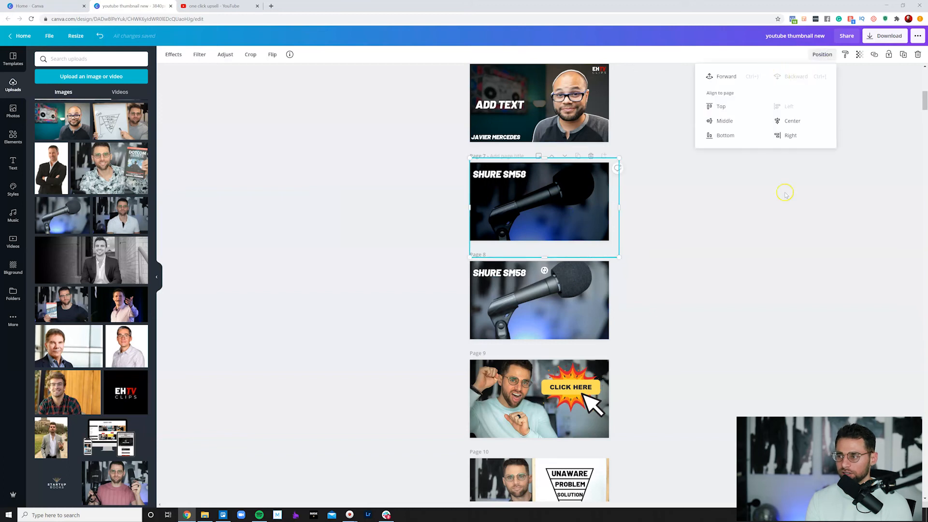
pyautogui.click(787, 219)
pyautogui.click(560, 231)
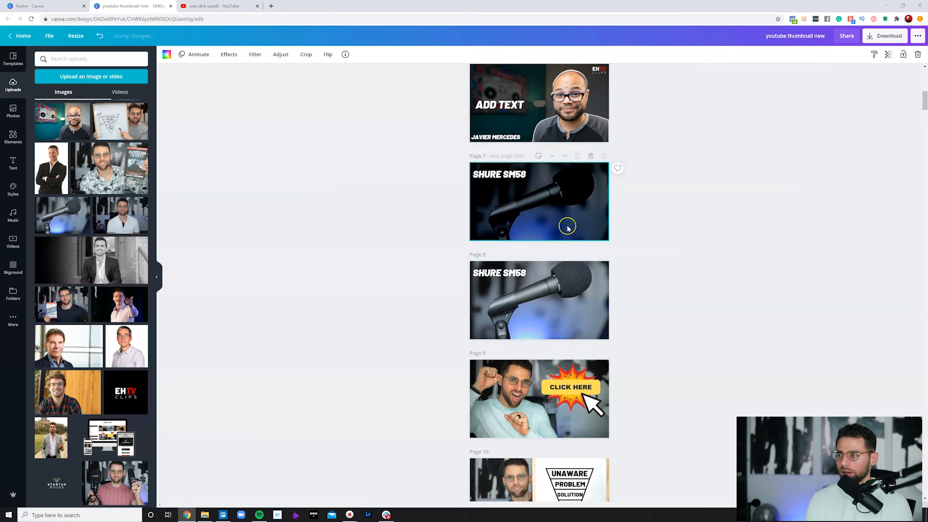
pyautogui.click(100, 37)
pyautogui.click(280, 209)
pyautogui.click(518, 206)
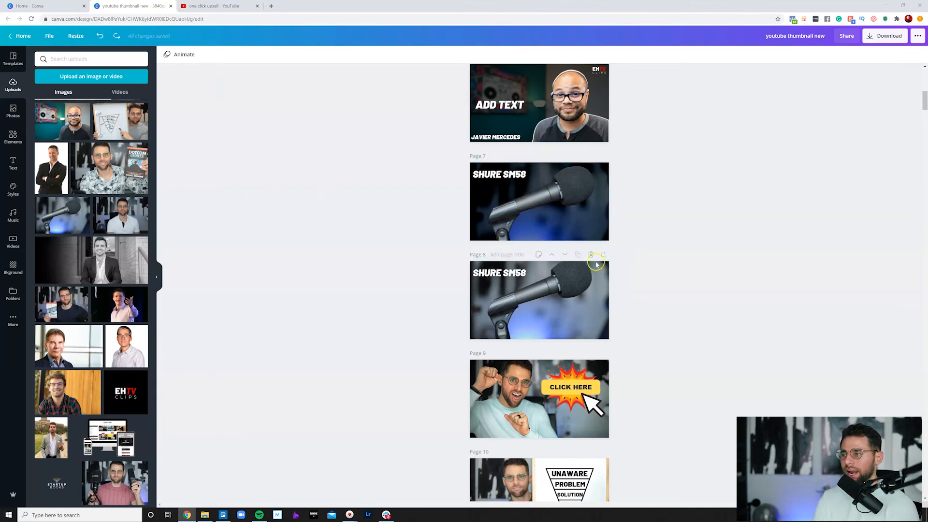
# Remove the cut-out microphone from page 7 once more to show only the darkened photo, and undo the removal.
pyautogui.click(547, 199)
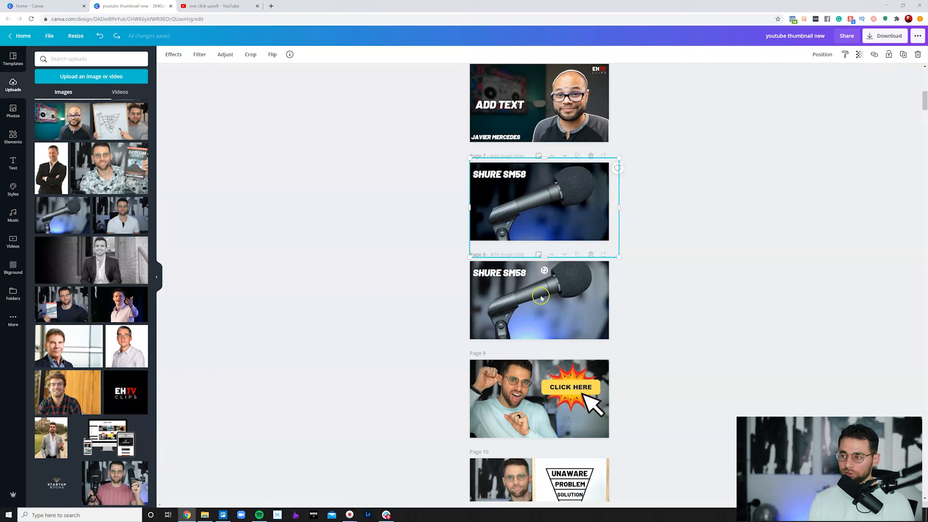
pyautogui.click(773, 288)
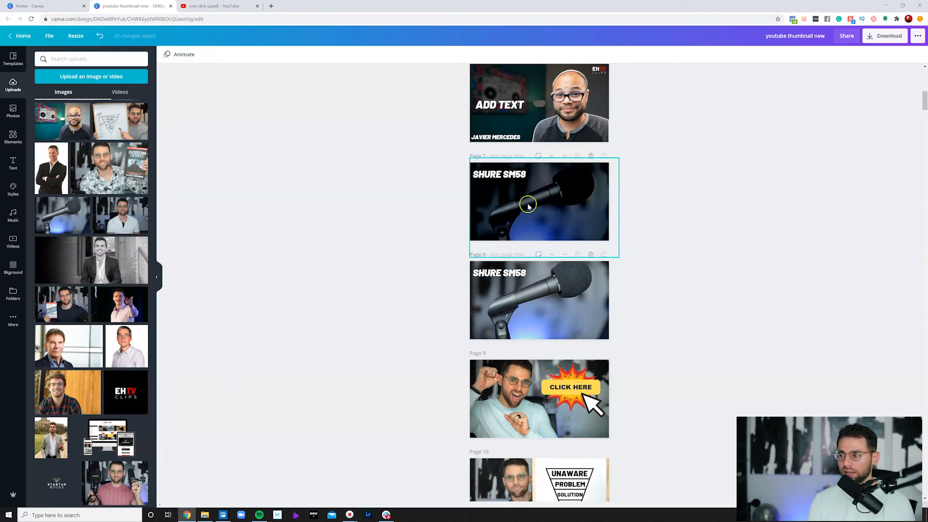
pyautogui.click(101, 37)
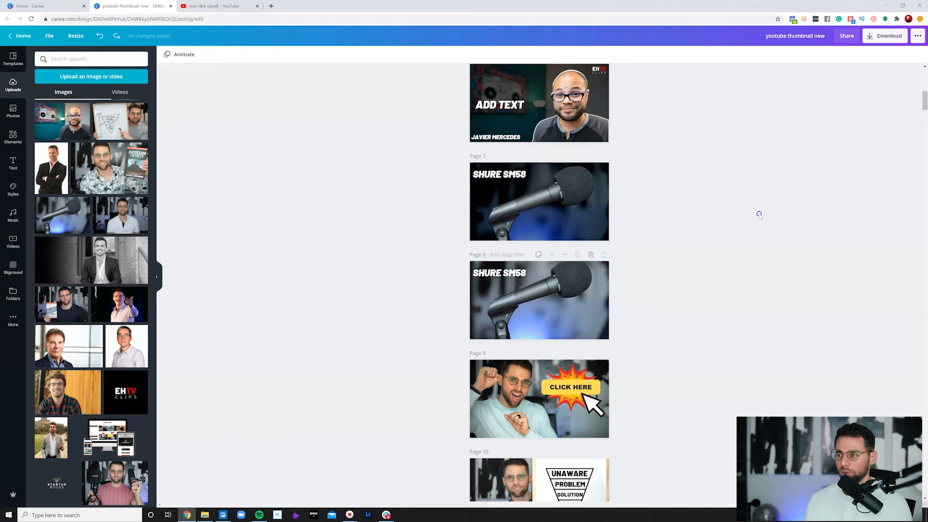
pyautogui.click(490, 174)
pyautogui.click(741, 268)
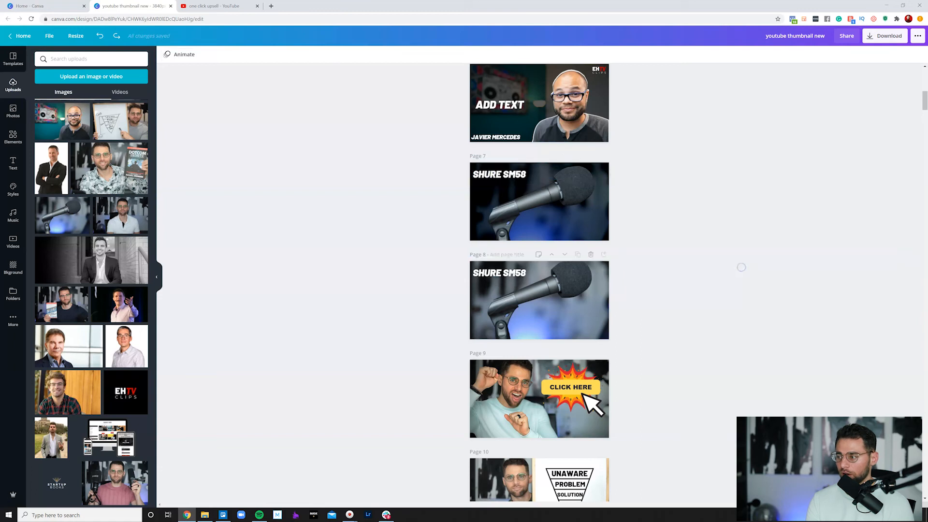
# Look at the YouTube search results for "one click upsell" and return to the Canva thumbnail design.
pyautogui.click(847, 490)
pyautogui.click(842, 438)
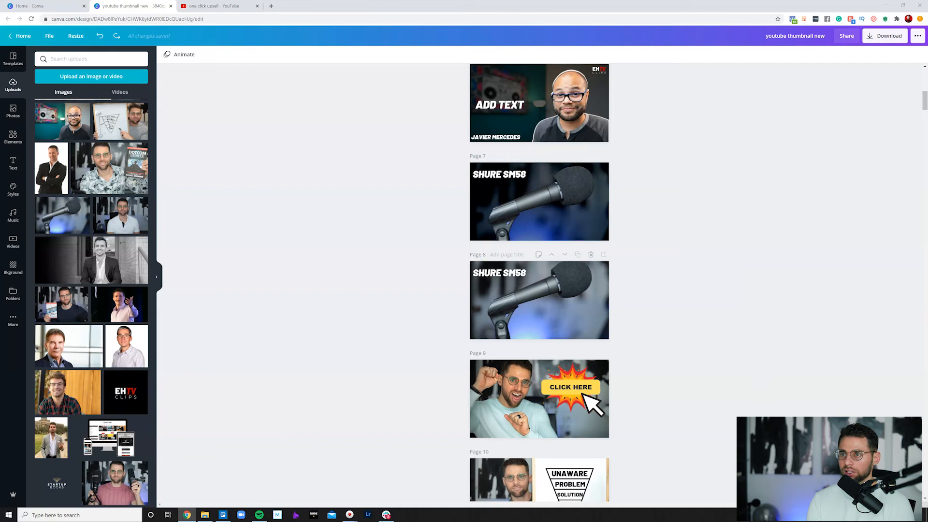
pyautogui.click(237, 5)
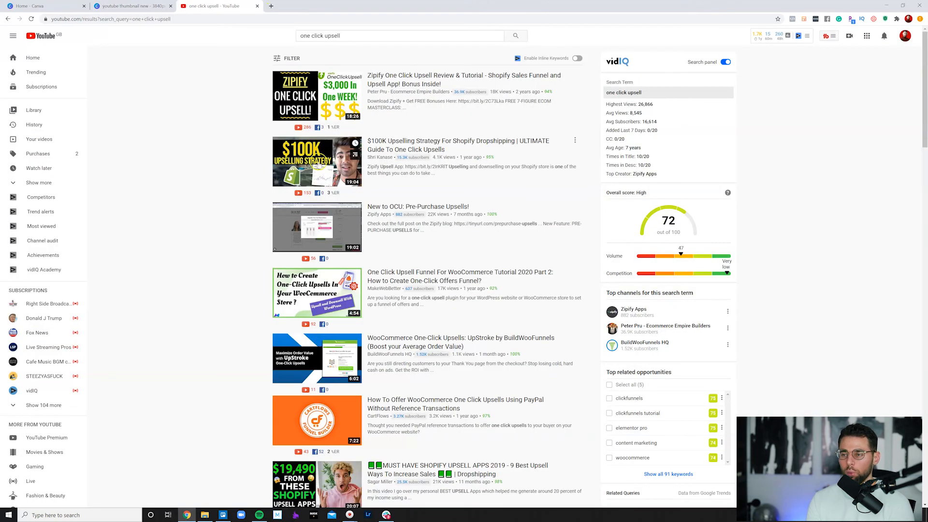
pyautogui.click(136, 5)
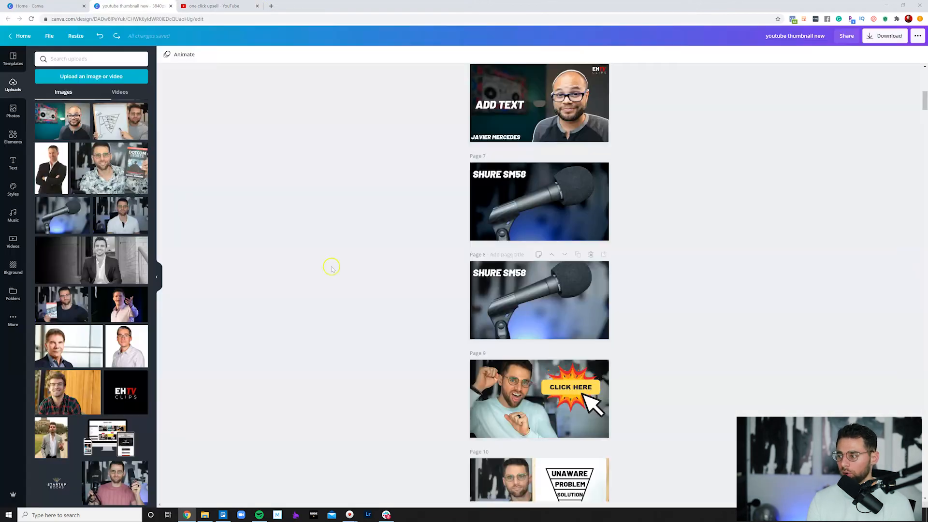
# Compare the microphone thumbnails on pages 7 and 8 with the outlined portrait thumbnails on the first pages.
pyautogui.click(847, 491)
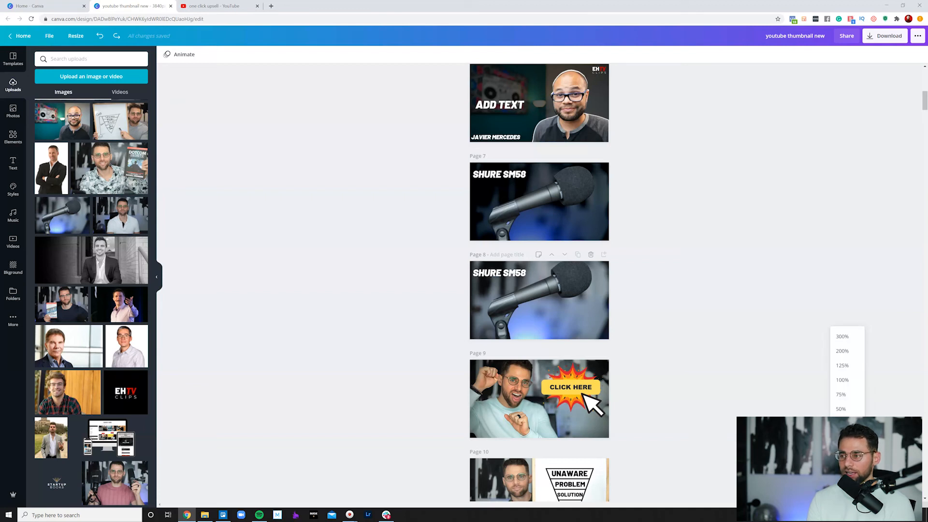
pyautogui.click(715, 396)
pyautogui.scroll(2, 706, 249)
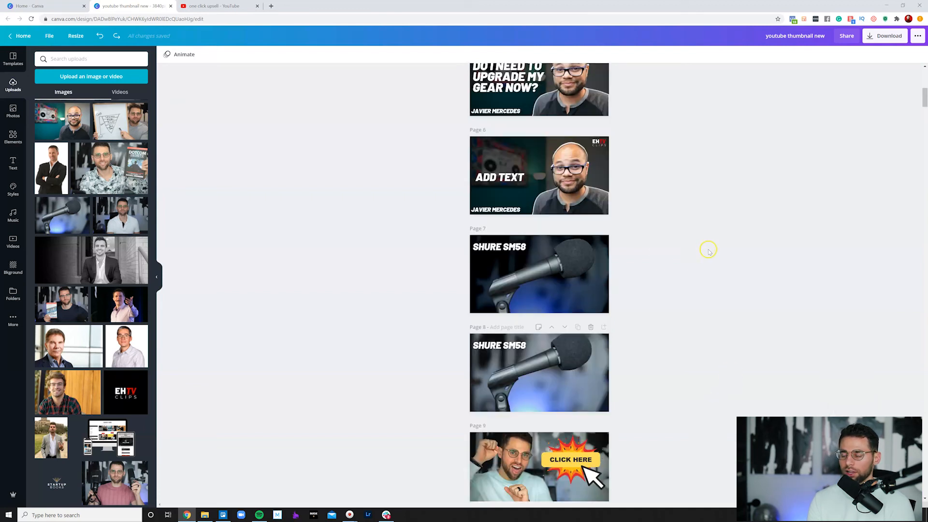
pyautogui.scroll(-1, 729, 269)
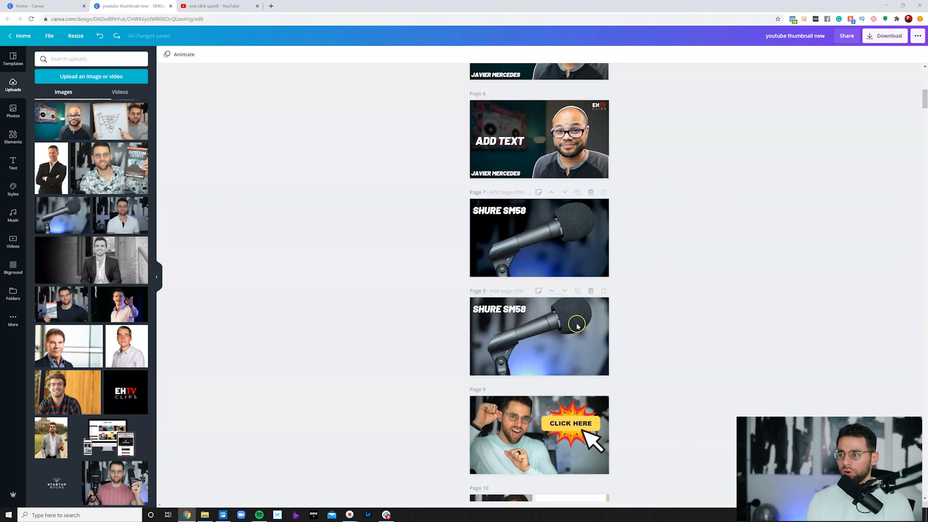
pyautogui.click(515, 356)
pyautogui.scroll(5, 750, 236)
pyautogui.scroll(4, 750, 235)
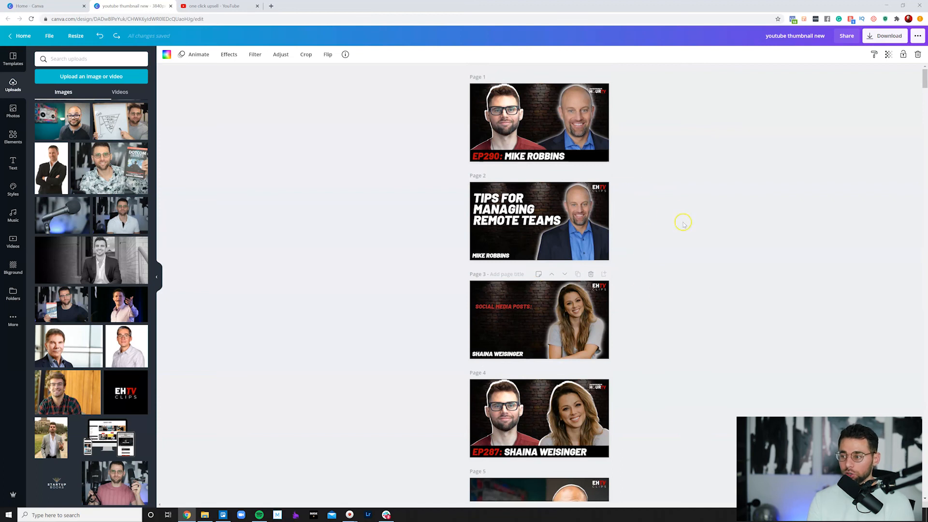
pyautogui.scroll(-8, 766, 275)
# Apply the Fuchsia duotone effect to page 7's cut-out microphone and open its colour settings.
pyautogui.click(550, 237)
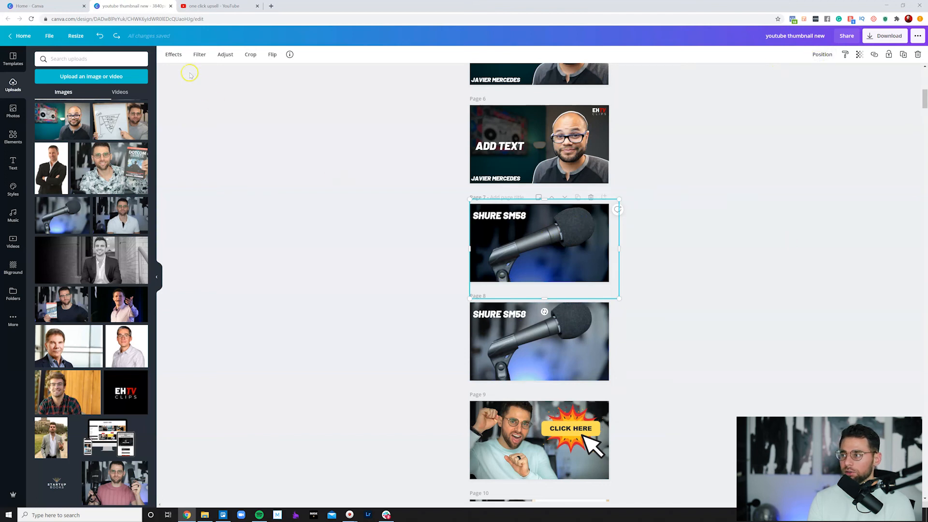
pyautogui.click(856, 181)
pyautogui.click(534, 245)
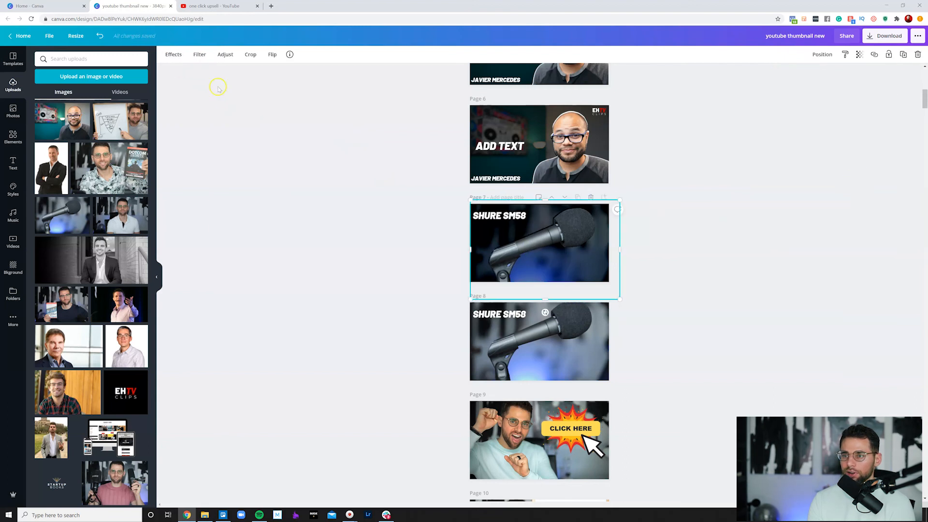
pyautogui.click(173, 54)
pyautogui.click(77, 127)
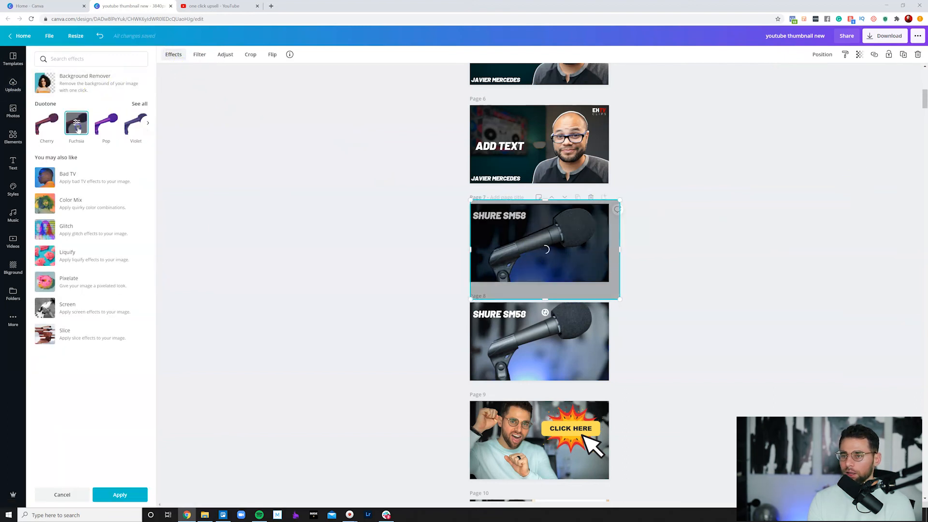
pyautogui.click(72, 123)
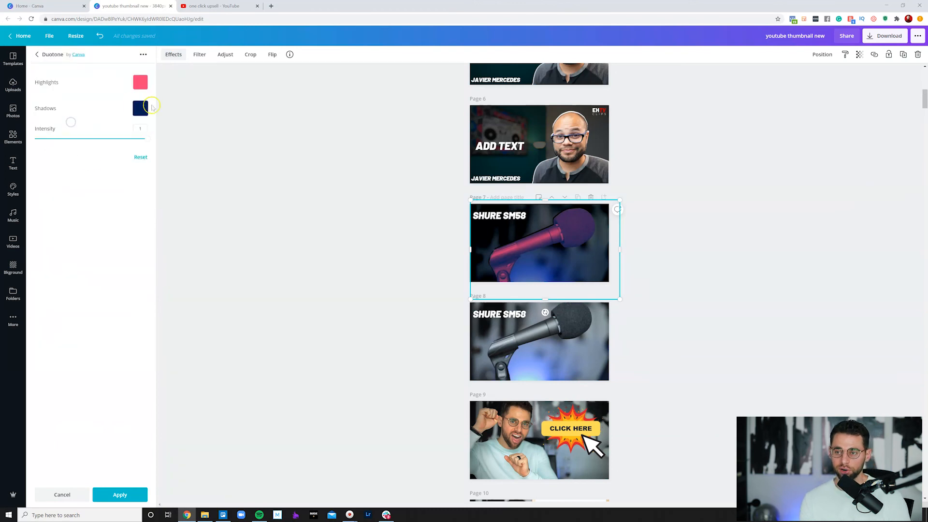
# Set the duotone's highlights to #FFFFFF and its shadows to near-white, turning page 7's microphone into a solid pale silhouette.
pyautogui.click(140, 82)
pyautogui.click(113, 130)
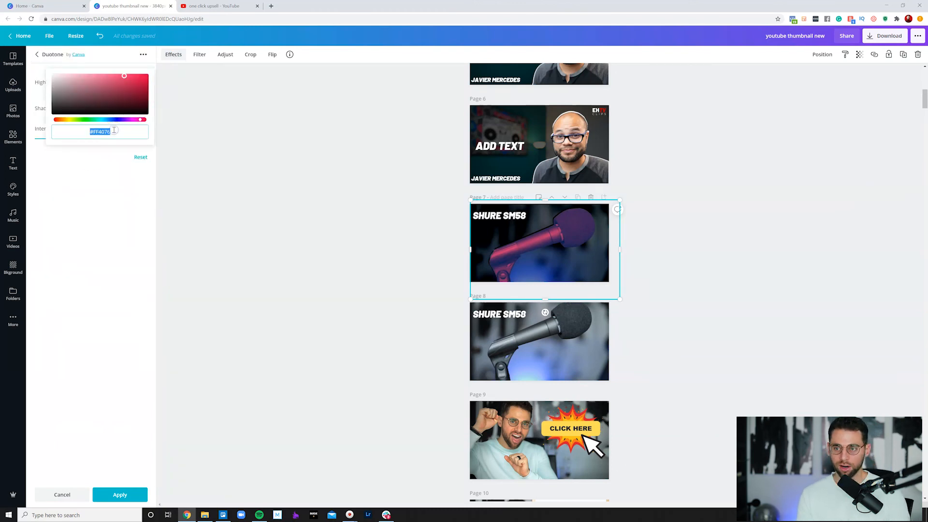
pyautogui.write('#FFFFFF')
pyautogui.click(141, 108)
pyautogui.click(103, 130)
pyautogui.write('#FFFFFF')
pyautogui.click(91, 241)
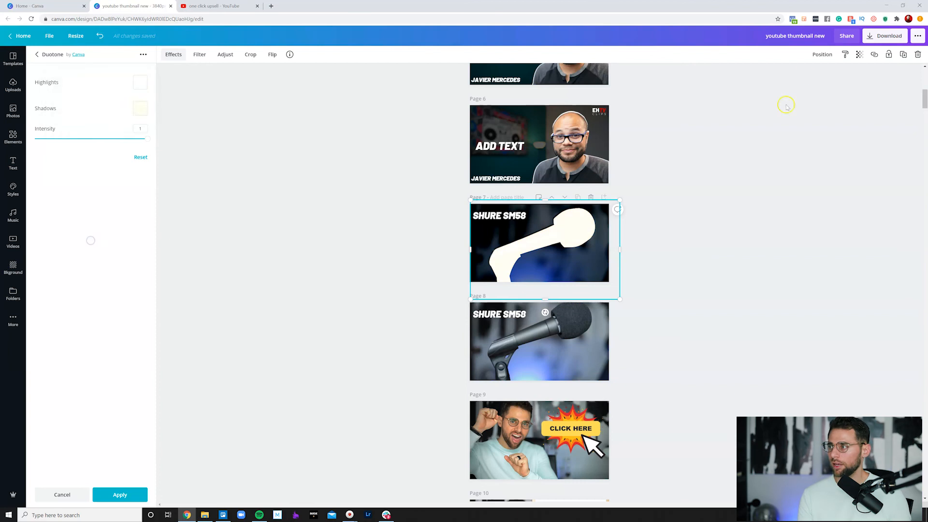
# Set the blur of page 7's pale microphone silhouette to 24 and deselect it.
pyautogui.click(226, 55)
pyautogui.moveTo(97, 130); pyautogui.dragTo(106, 130)
pyautogui.click(822, 54)
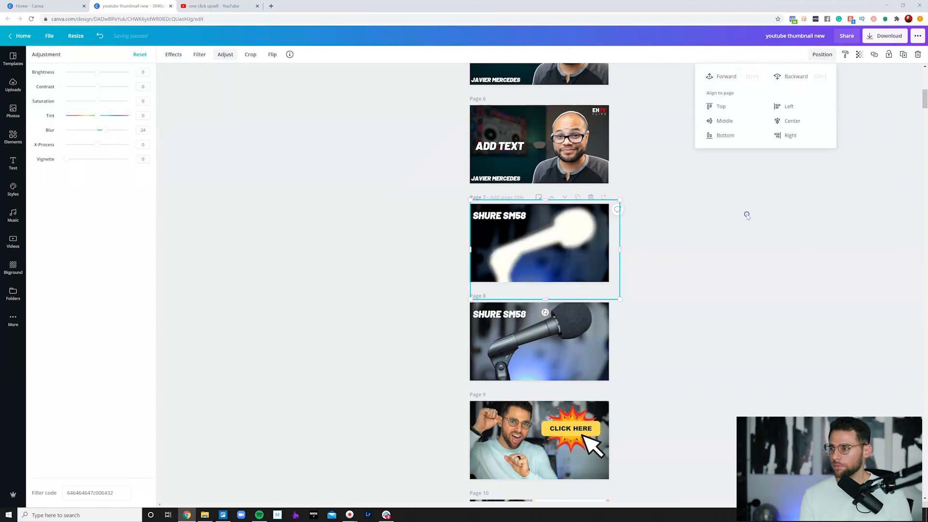
pyautogui.click(573, 288)
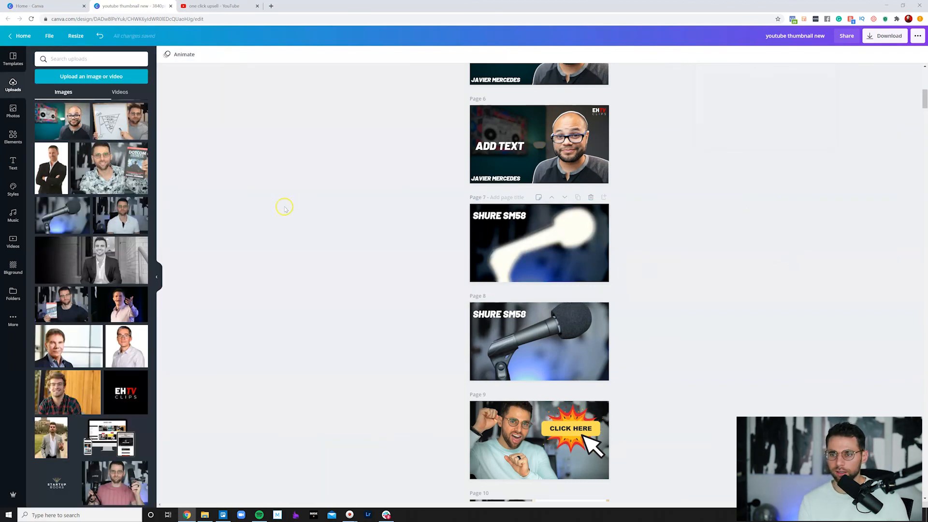
# Add the uploaded microphone photo to page 7 and remove its background.
pyautogui.click(68, 220)
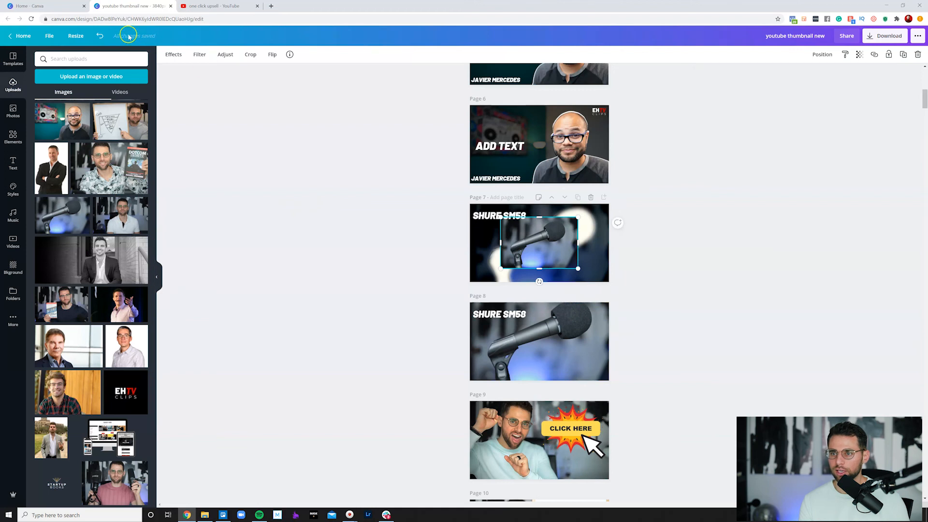
pyautogui.click(174, 54)
pyautogui.click(84, 81)
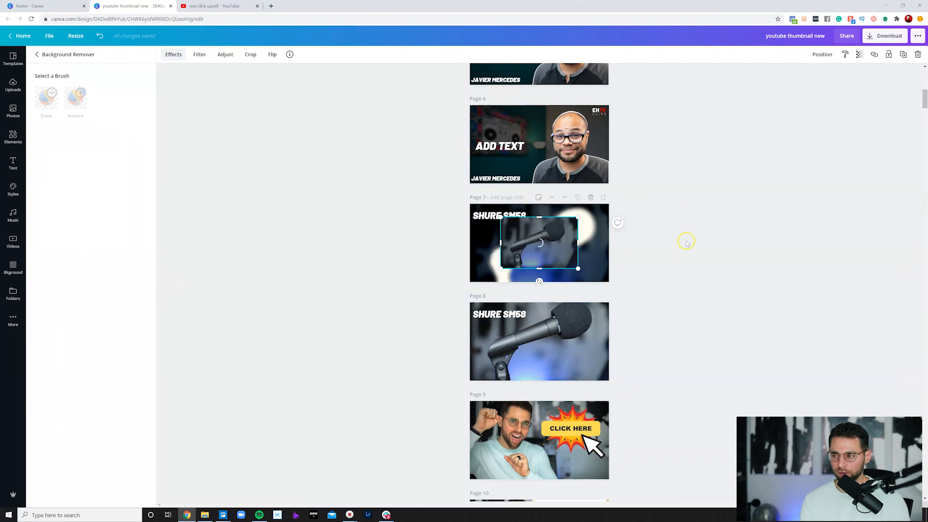
# Enlarge the new cut-out microphone to the blurred silhouette's size and place it on top, leaving a glow around its edges.
pyautogui.moveTo(501, 270); pyautogui.dragTo(456, 298)
pyautogui.moveTo(580, 218); pyautogui.dragTo(610, 201)
pyautogui.moveTo(549, 231); pyautogui.dragTo(564, 231)
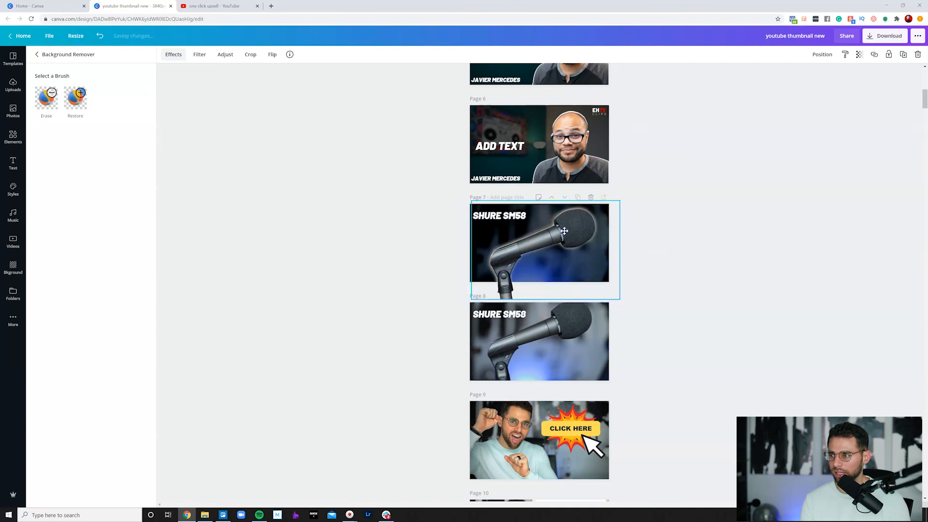
pyautogui.click(752, 243)
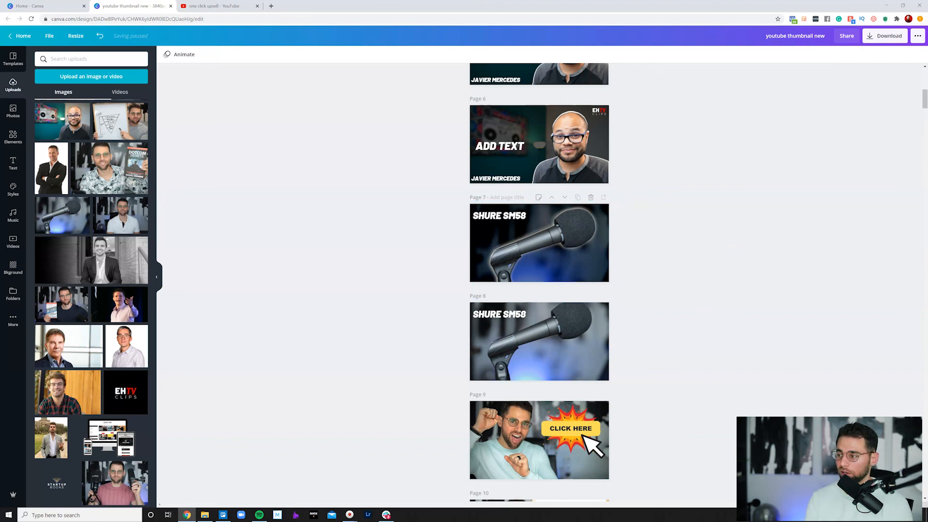
# Inspect page 7 at 50% zoom, shift the cut-out microphone slightly to align it with its glow, and return to the page overview.
pyautogui.click(847, 492)
pyautogui.click(841, 410)
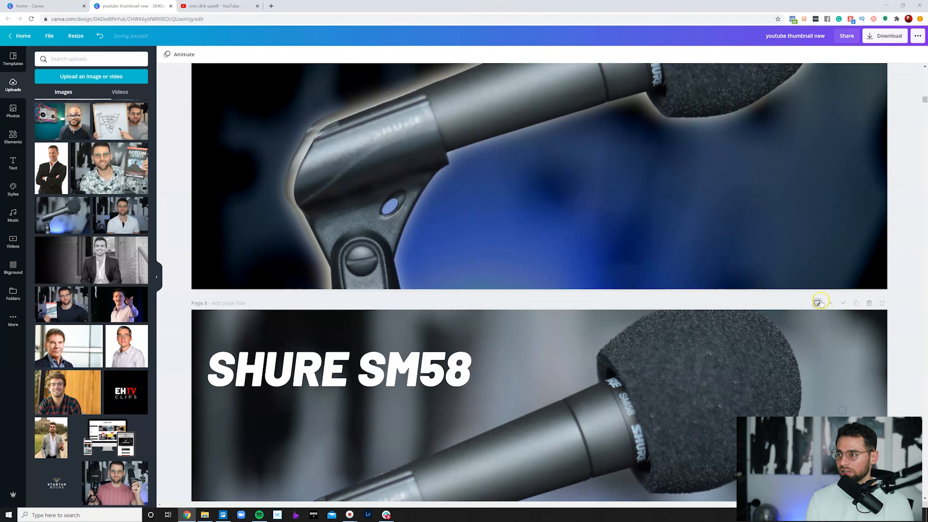
pyautogui.click(723, 204)
pyautogui.moveTo(724, 204); pyautogui.dragTo(716, 196)
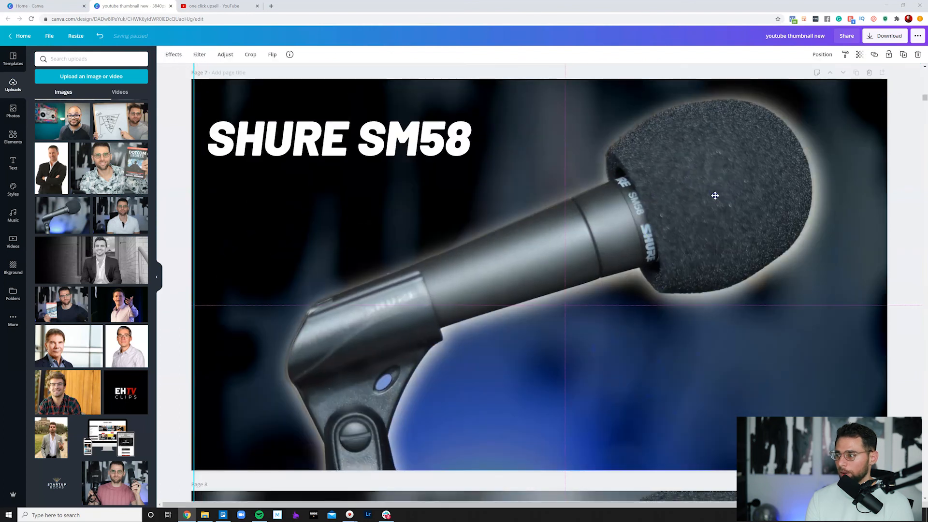
pyautogui.click(847, 491)
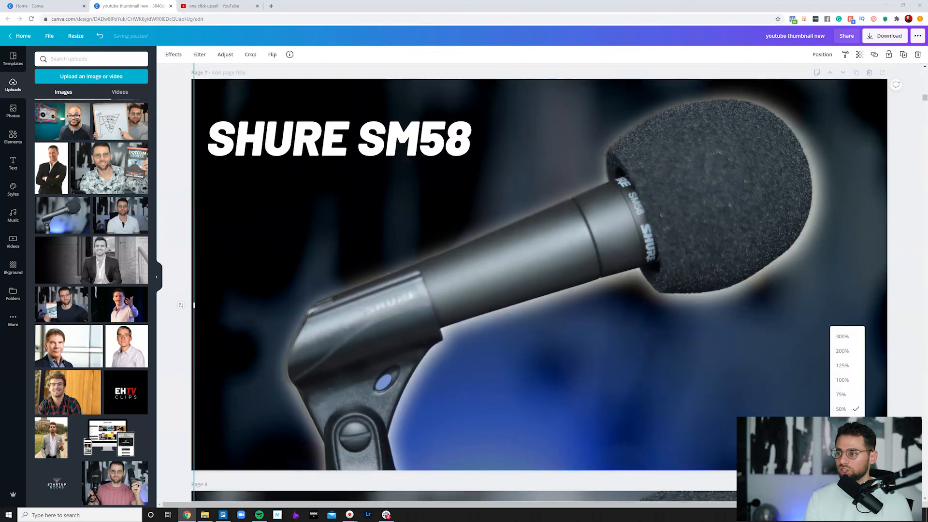
pyautogui.click(849, 349)
pyautogui.click(612, 274)
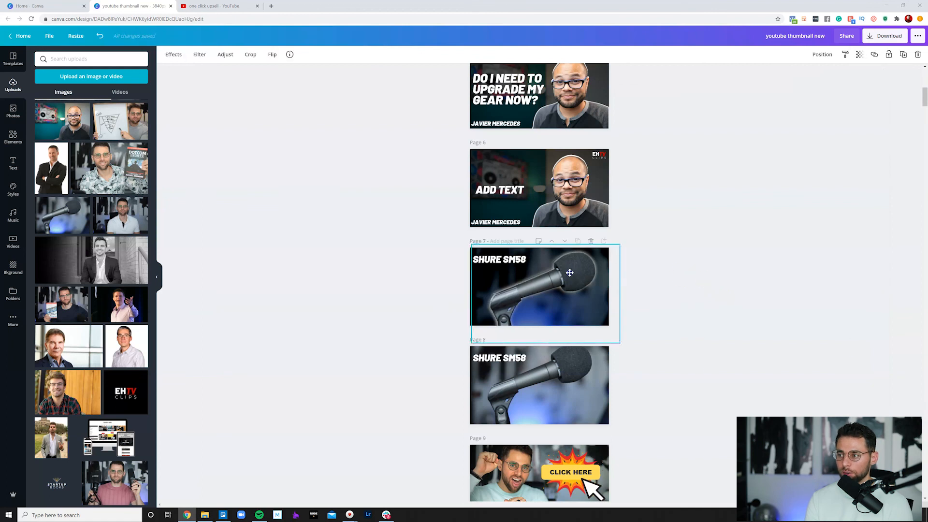
pyautogui.click(752, 289)
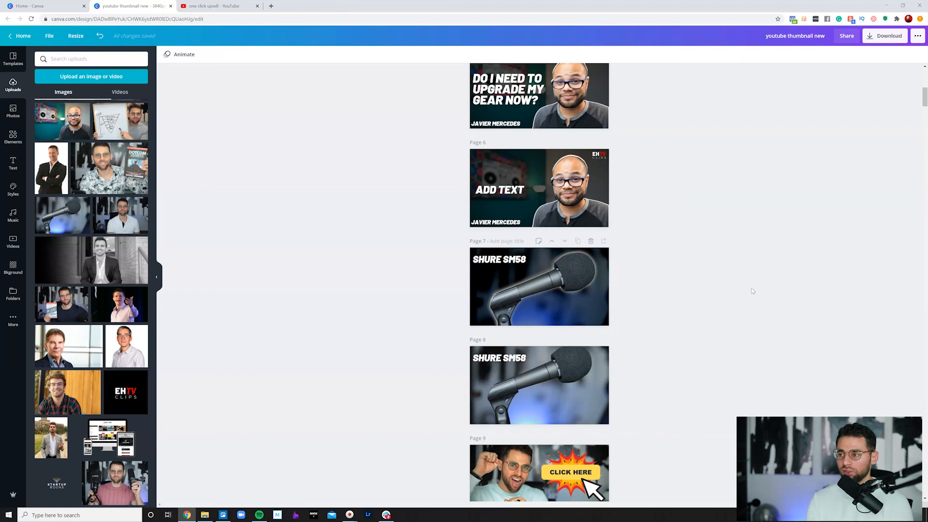
# Review the thumbnails on pages 1 to 10, comparing the microphone's glow with the outlines around the portraits.
pyautogui.scroll(8, 866, 204)
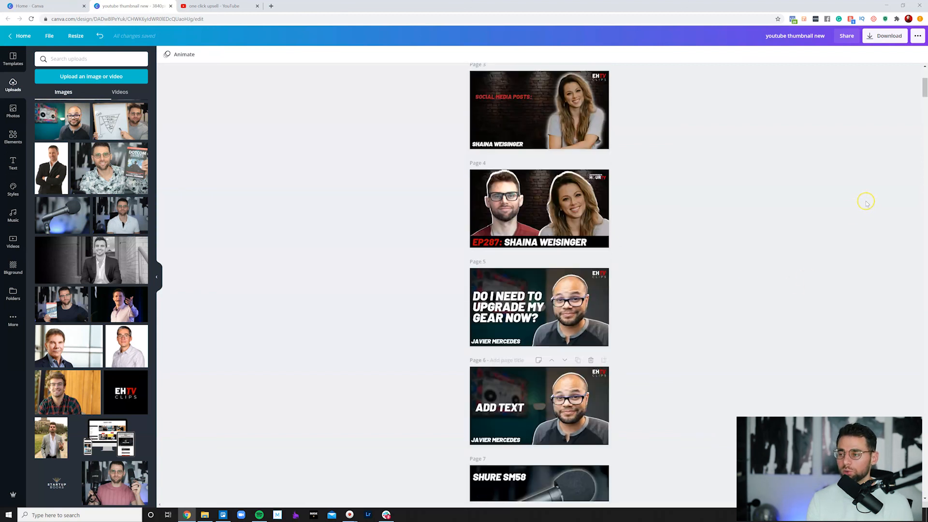
pyautogui.click(851, 229)
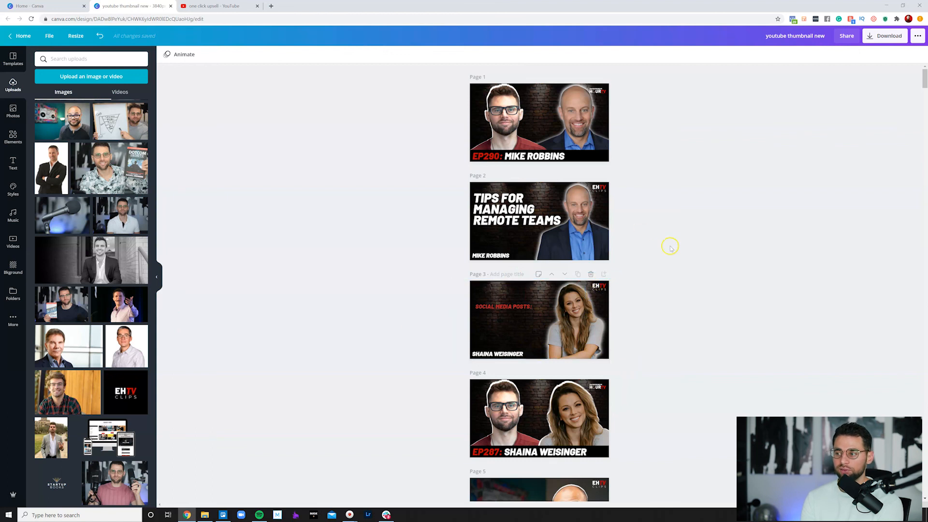
pyautogui.scroll(-3, 661, 219)
pyautogui.scroll(-1, 660, 219)
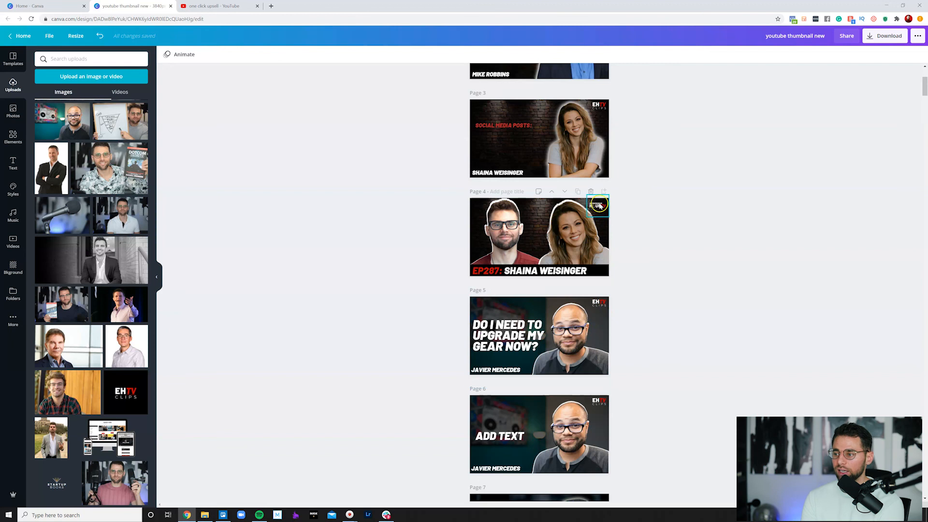
pyautogui.scroll(-3, 675, 237)
pyautogui.scroll(-3, 669, 236)
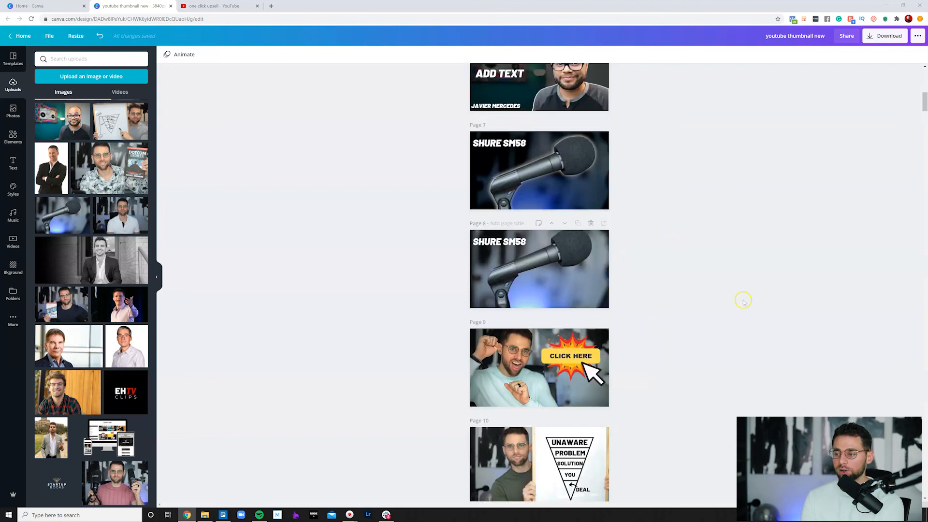
pyautogui.scroll(8, 787, 197)
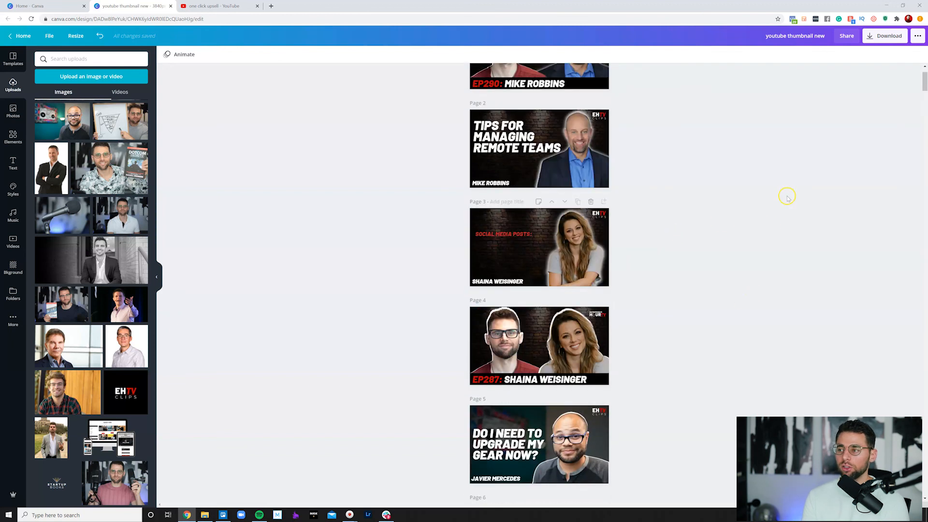
pyautogui.scroll(1, 725, 201)
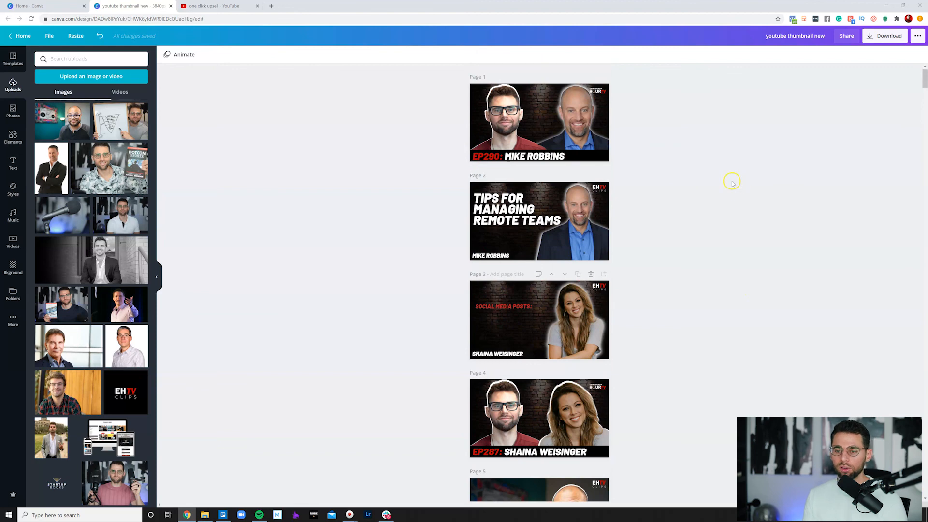